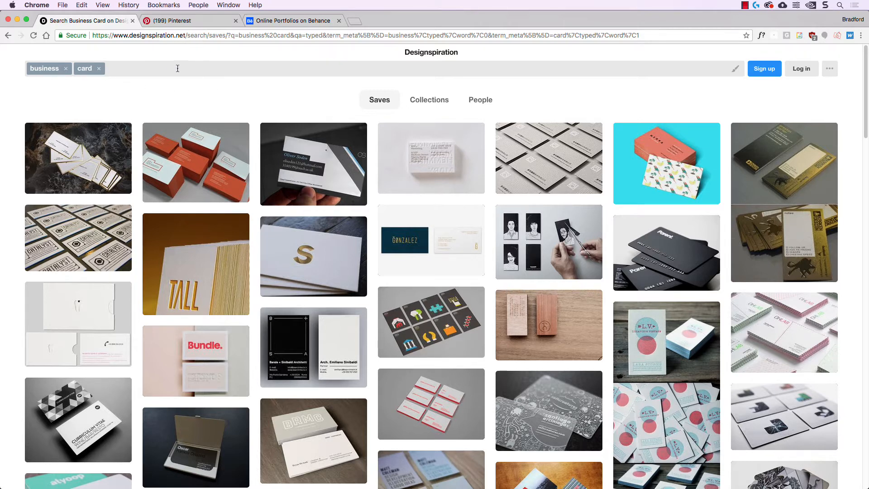
# Scroll through the Designspiration business card designs, then switch to the Pinterest results.
pyautogui.scroll(-1, 185, 169)
pyautogui.scroll(-5, 185, 170)
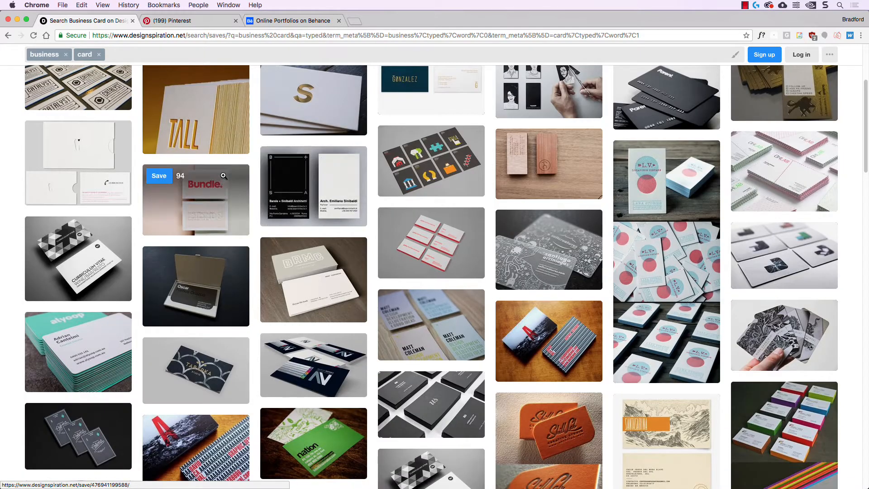
pyautogui.scroll(-1, 239, 198)
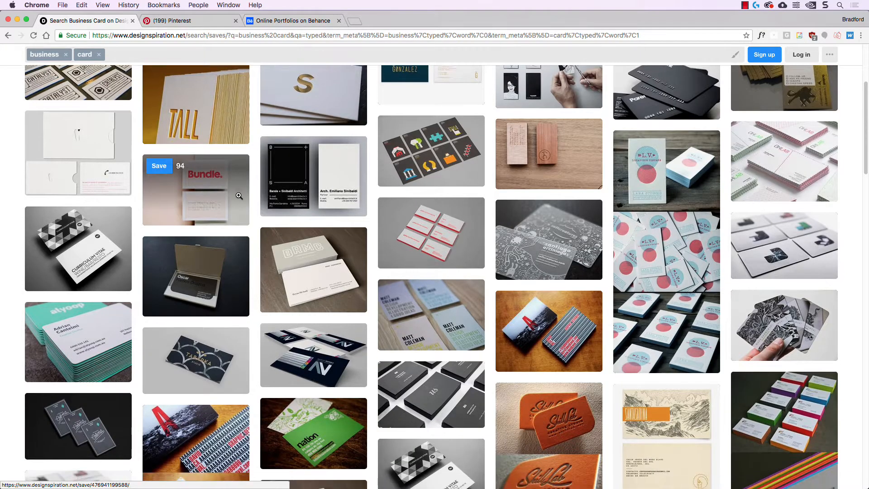
pyautogui.scroll(-2, 240, 198)
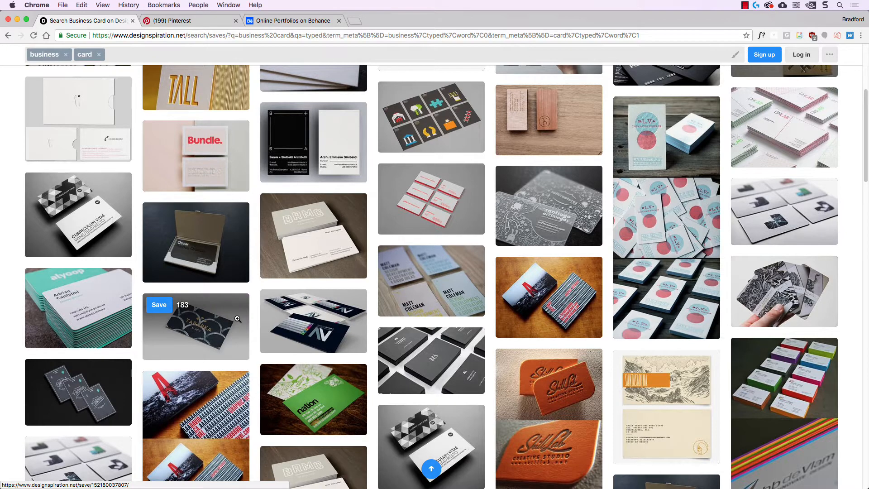
pyautogui.scroll(-1, 236, 320)
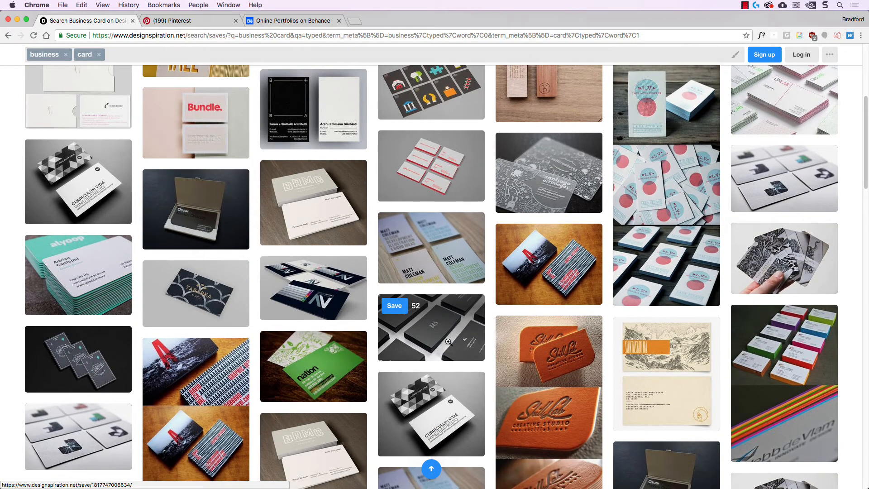
pyautogui.scroll(-1, 487, 301)
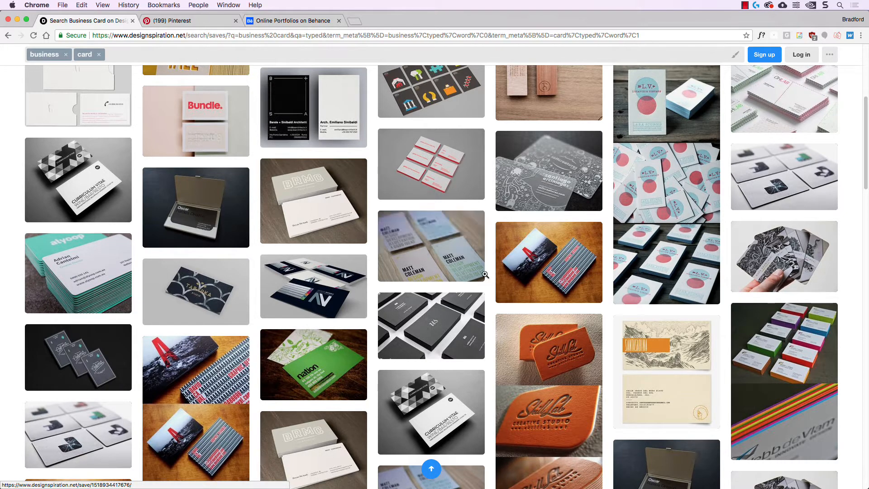
pyautogui.scroll(-10, 493, 220)
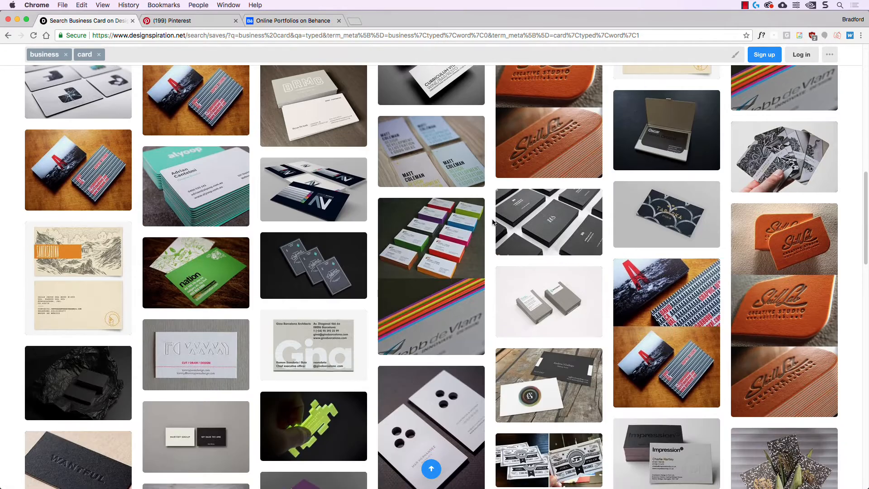
pyautogui.scroll(-5, 493, 222)
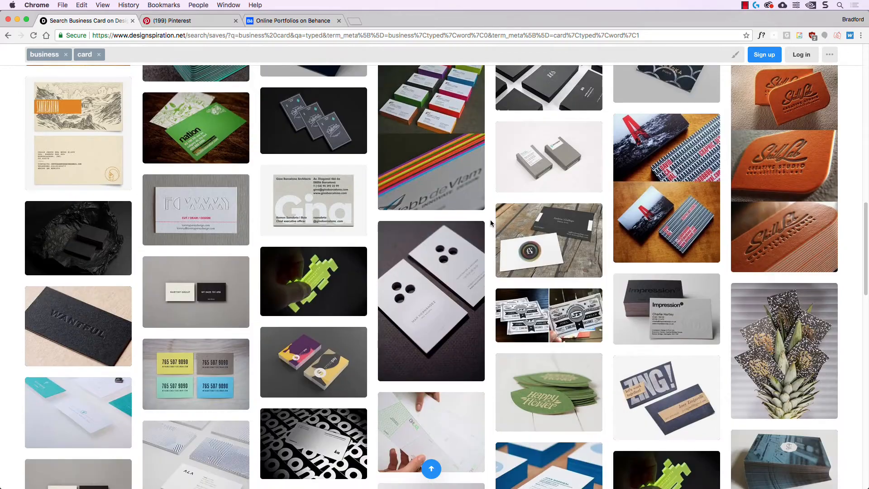
pyautogui.scroll(-9, 490, 219)
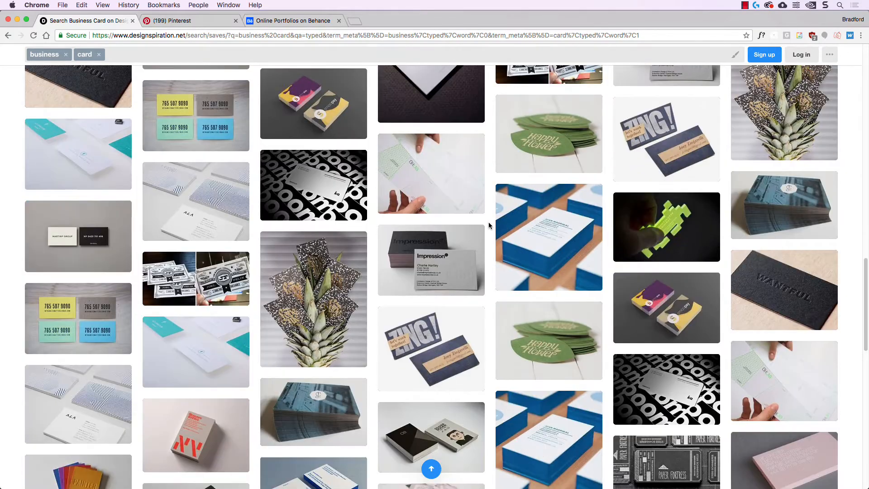
pyautogui.scroll(-1, 489, 223)
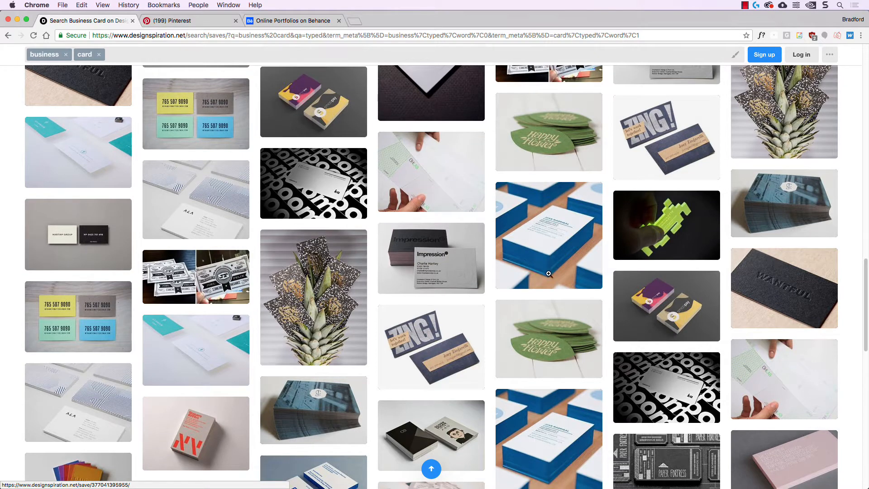
pyautogui.moveTo(397, 280)
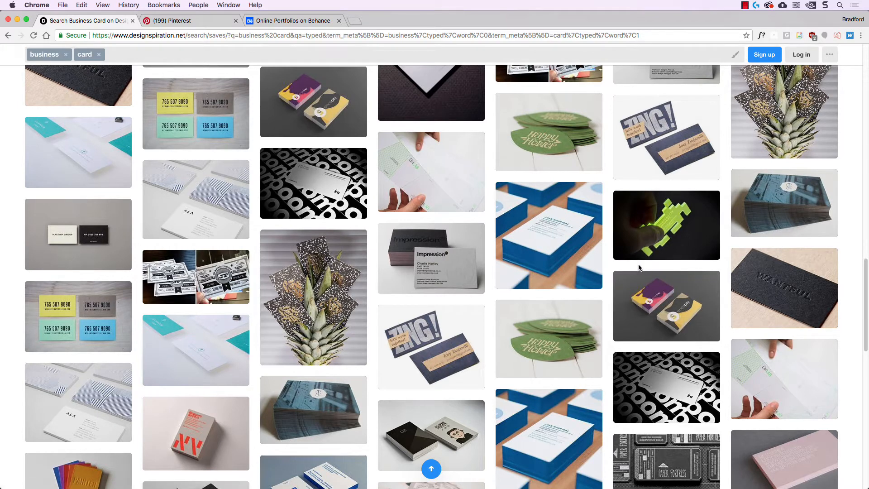
pyautogui.scroll(-3, 589, 304)
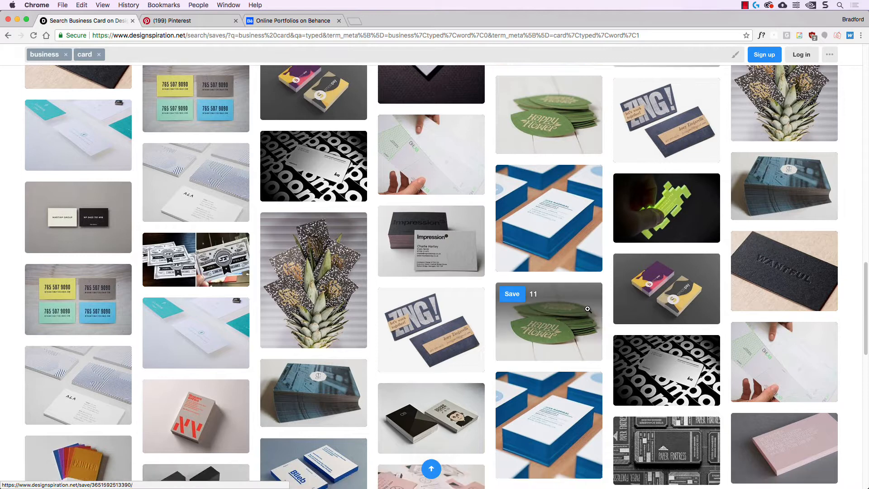
pyautogui.scroll(-4, 589, 306)
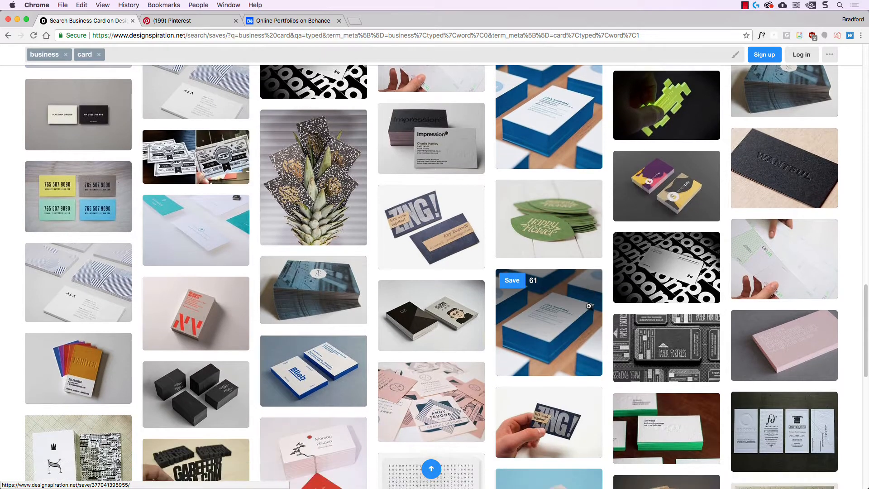
pyautogui.hotkey('ctrl', 'Tab')
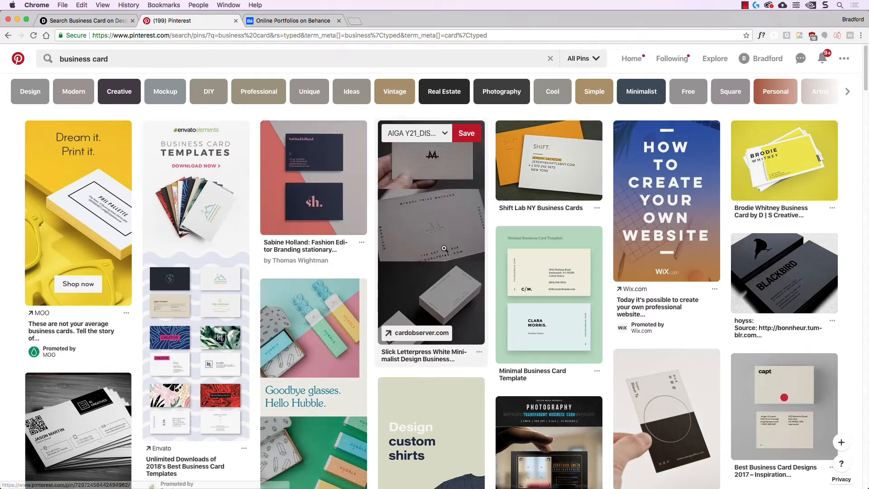
# Scroll down the Pinterest 'business card' pins, then switch to the Behance results.
pyautogui.scroll(-1, 447, 250)
pyautogui.scroll(-8, 447, 250)
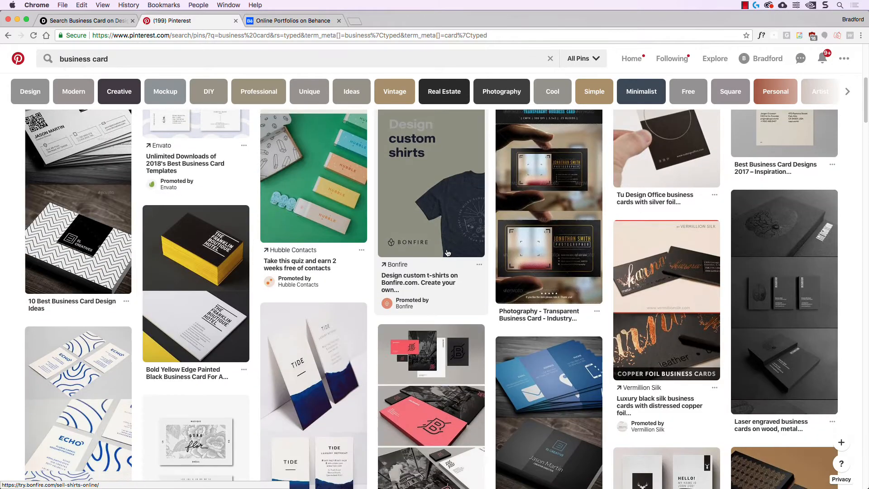
pyautogui.scroll(-5, 447, 253)
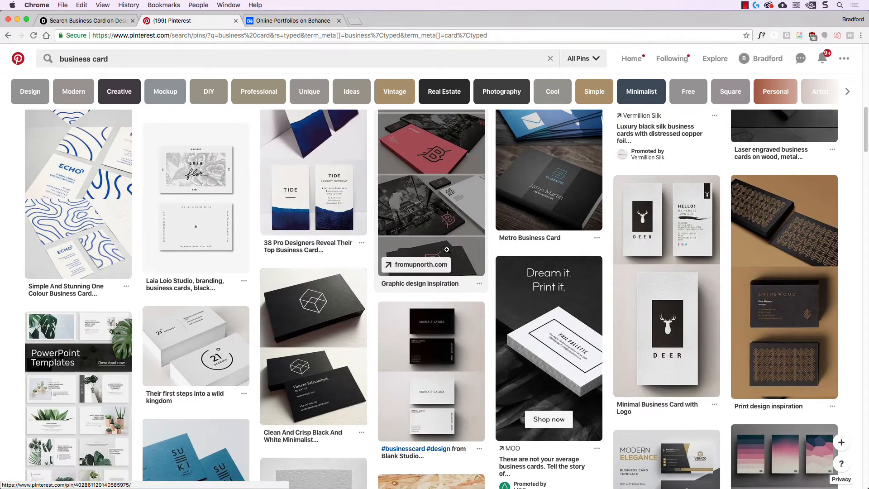
pyautogui.scroll(-5, 446, 252)
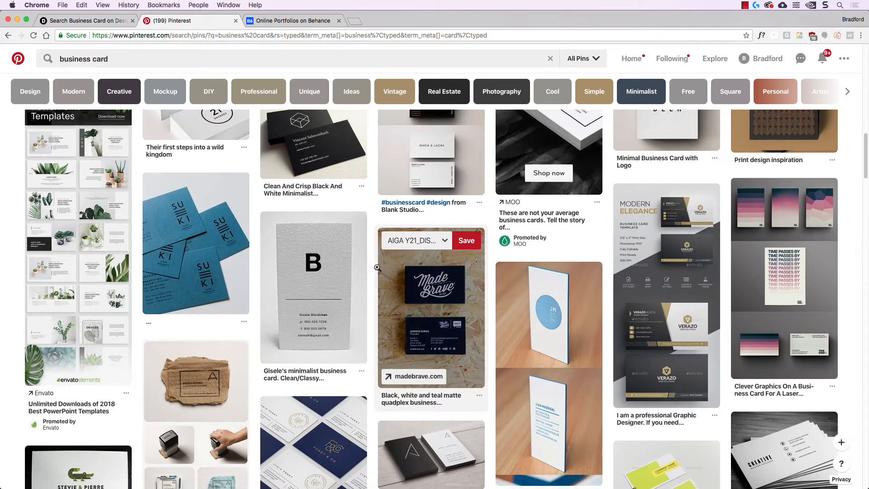
pyautogui.scroll(-1, 376, 269)
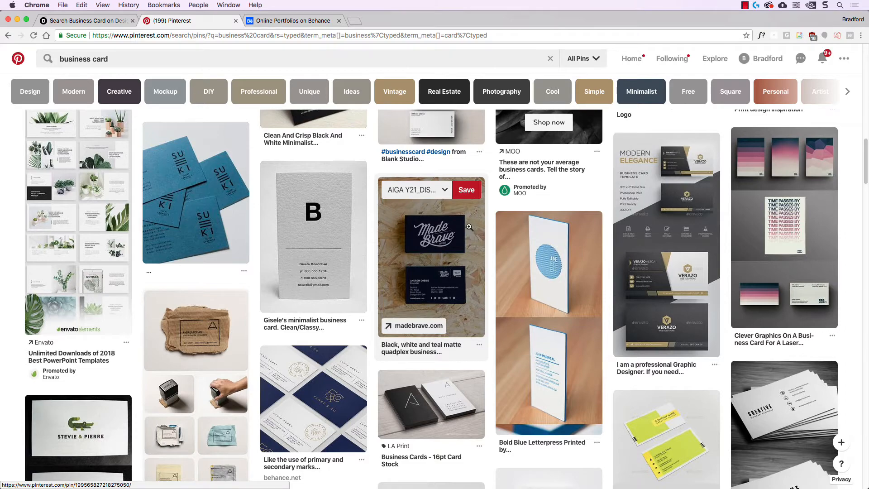
pyautogui.scroll(-4, 491, 292)
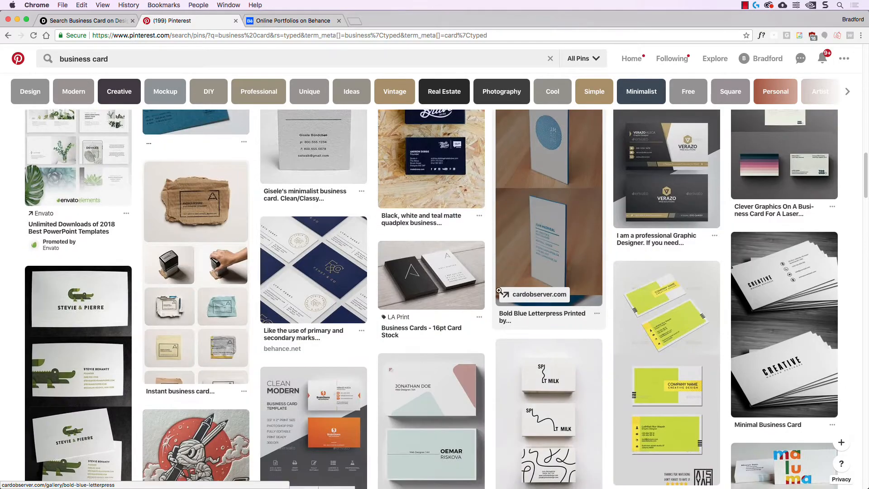
pyautogui.scroll(-2, 491, 291)
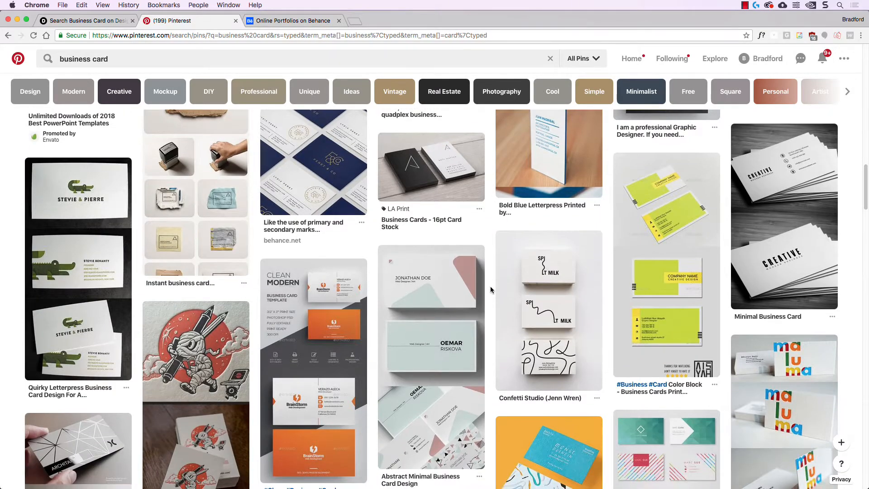
pyautogui.hotkey('ctrl', 'Tab')
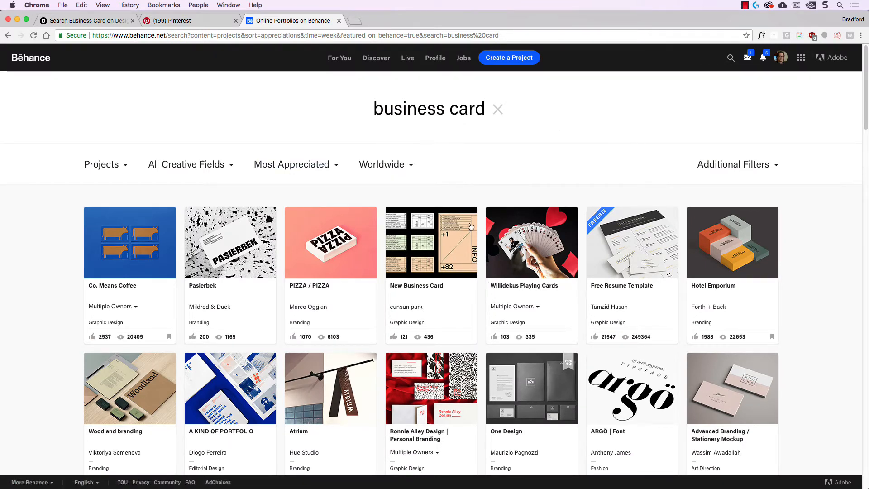
# Scroll further down the Behance business card project results.
pyautogui.scroll(-2, 592, 269)
pyautogui.scroll(-5, 592, 270)
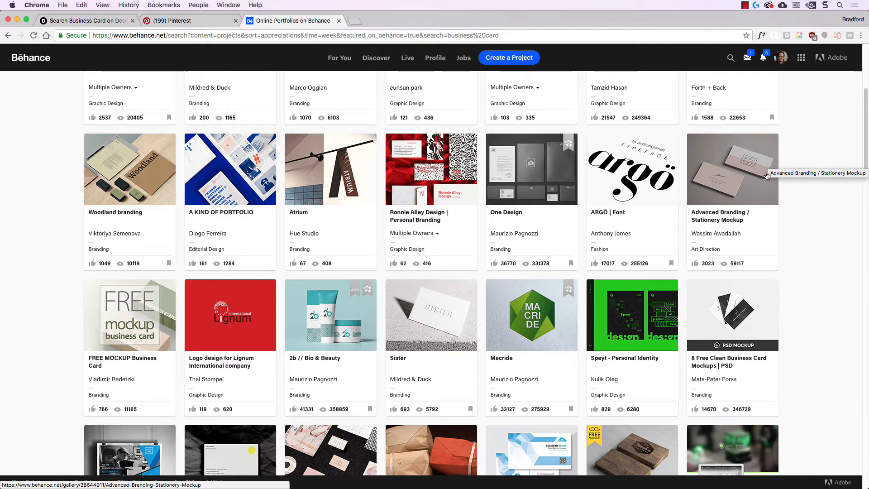
pyautogui.scroll(-4, 804, 314)
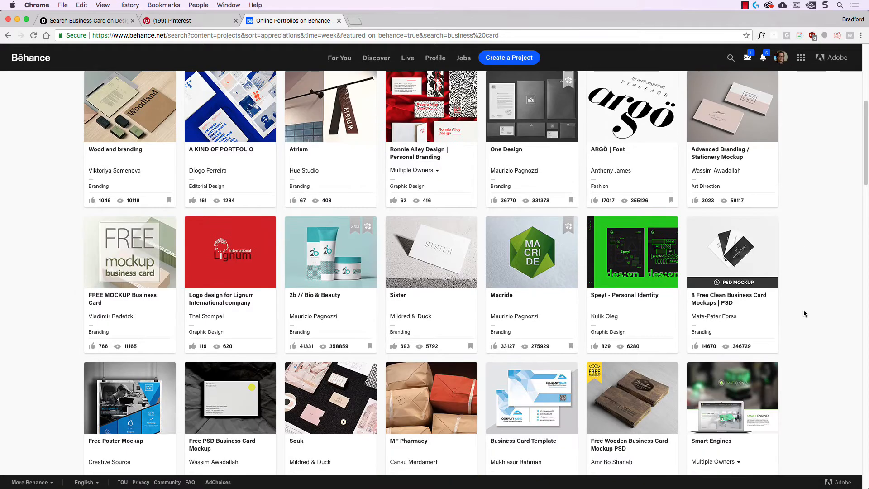
pyautogui.scroll(-5, 804, 313)
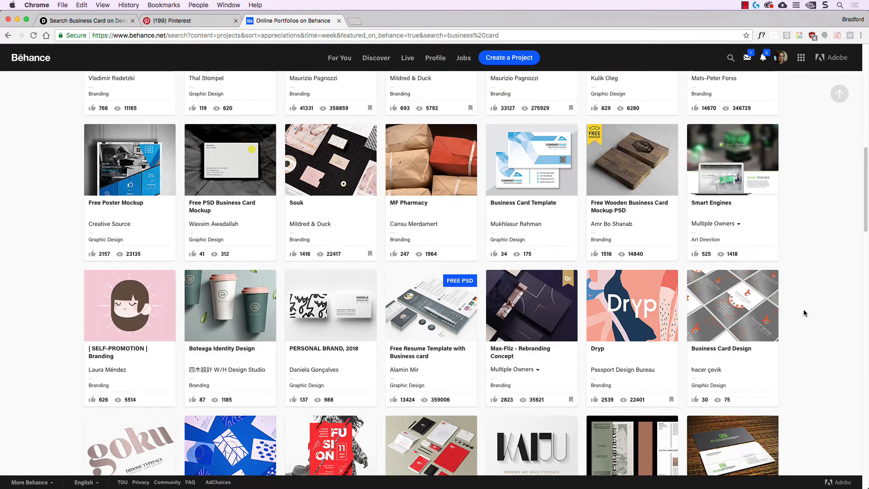
pyautogui.scroll(-3, 804, 313)
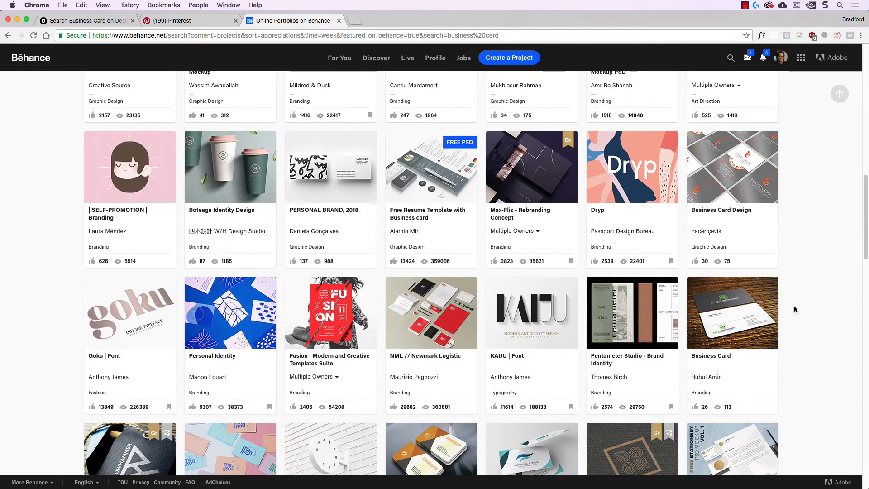
pyautogui.scroll(-1, 794, 307)
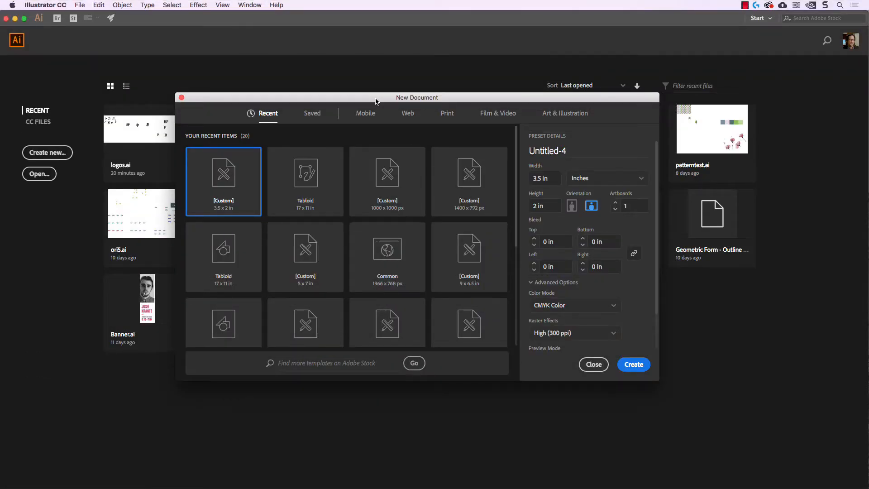
# Pick a blank Print preset and set the size to 3.5 × 2 inches.
pyautogui.click(447, 114)
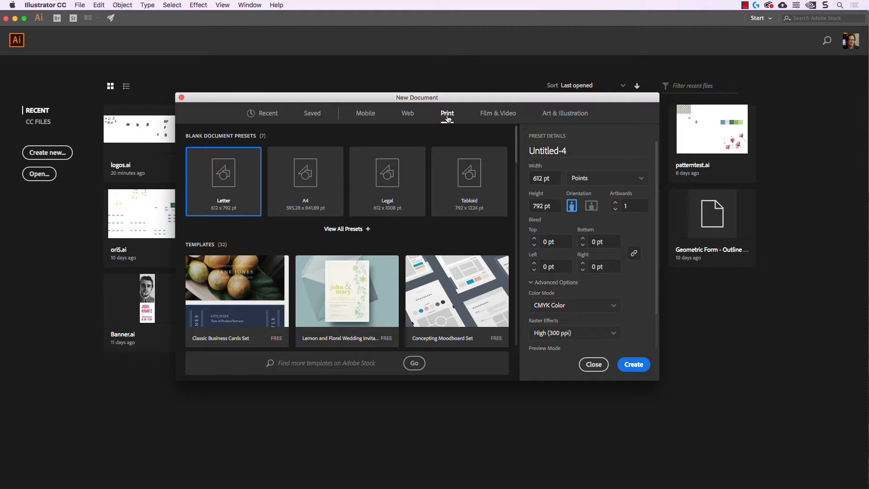
pyautogui.click(586, 181)
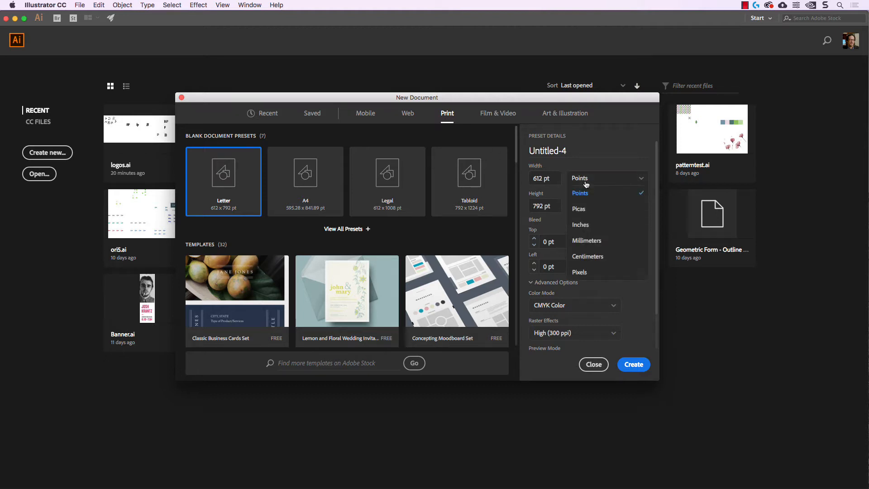
pyautogui.click(585, 225)
pyautogui.click(556, 178)
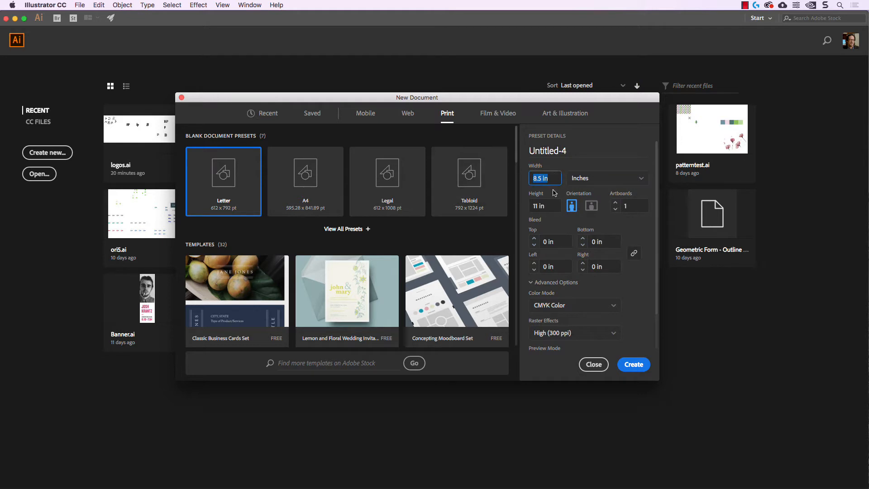
pyautogui.write('3.')
pyautogui.press('Tab')
pyautogui.press('Tab')
pyautogui.write('2')
pyautogui.hotkey('shift', 'Tab')
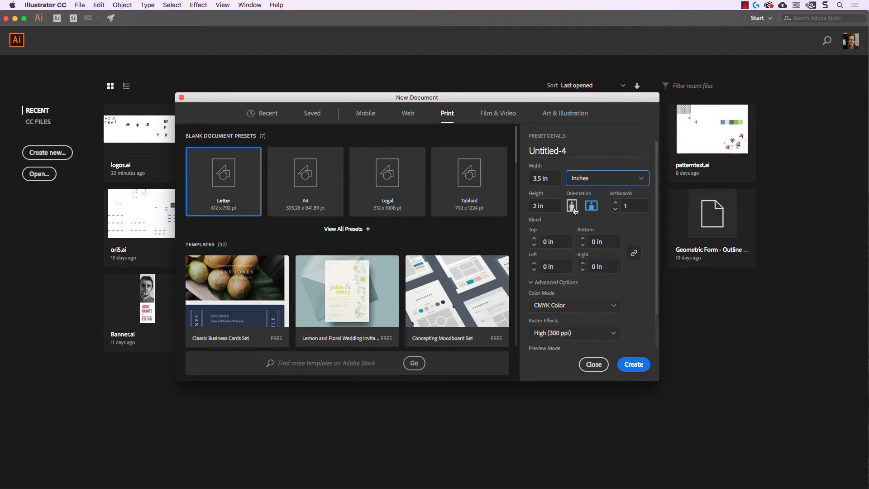
# Keep landscape orientation, set 2 artboards, and create the document.
pyautogui.click(573, 208)
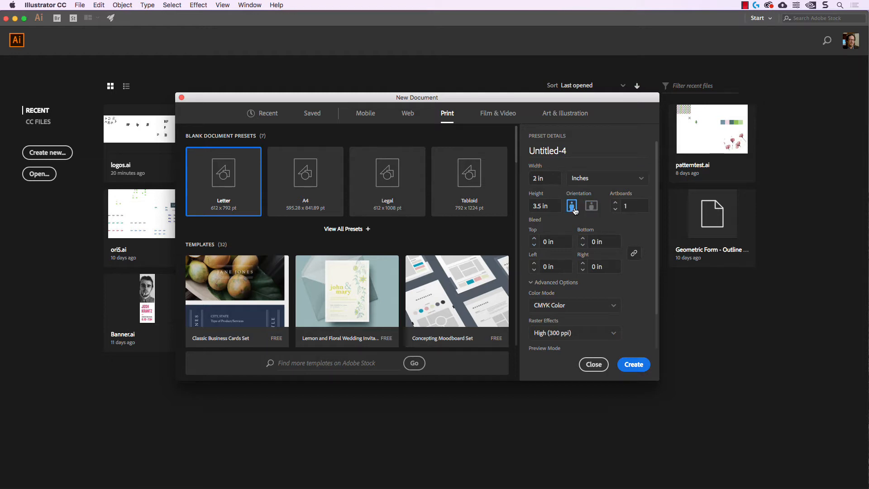
pyautogui.click(591, 207)
pyautogui.click(615, 203)
pyautogui.click(641, 366)
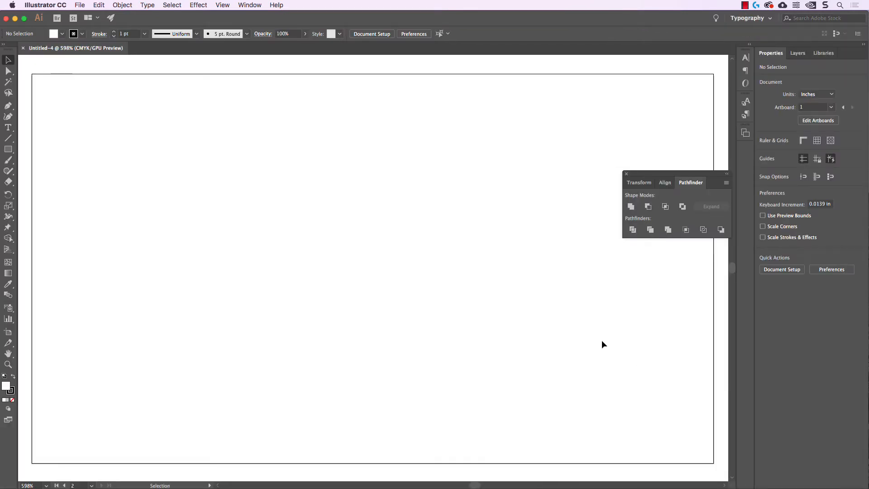
# Zoom out to show both card artboards and close the floating Pathfinder panel.
pyautogui.scroll(-3, 602, 341)
pyautogui.moveTo(575, 346); pyautogui.dragTo(549, 299)
pyautogui.click(626, 174)
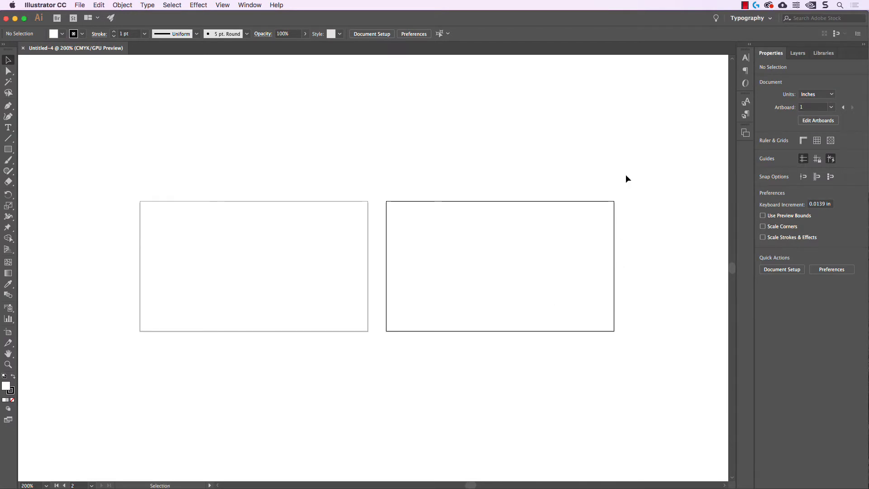
pyautogui.hscroll(-2, 487, 169)
pyautogui.scroll(-1, 487, 169)
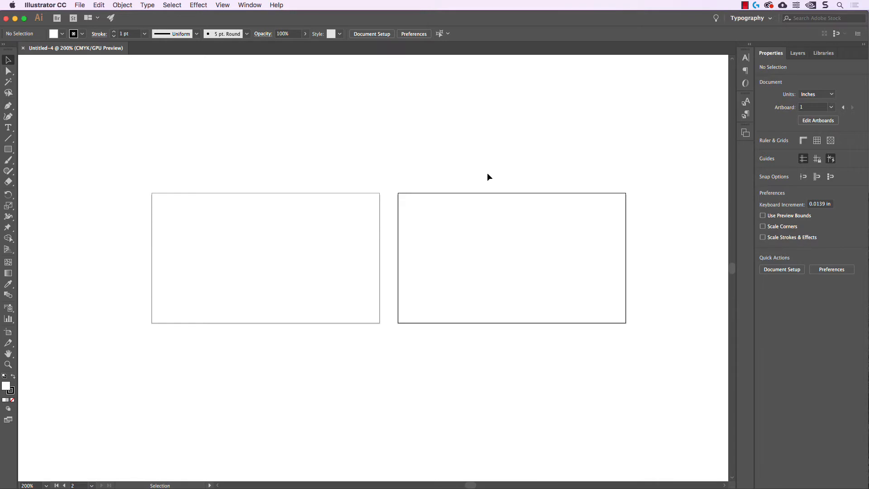
# Open logos.ai from the recent files list.
pyautogui.click(80, 5)
pyautogui.moveTo(105, 42)
pyautogui.click(200, 43)
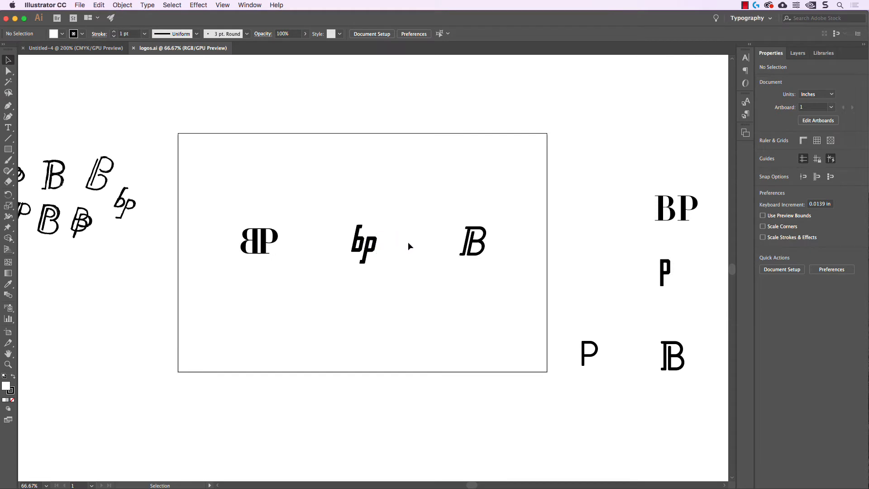
# Zoom logos.ai to 100% and marquee-select the lowercase bp logo.
pyautogui.press('super+1')
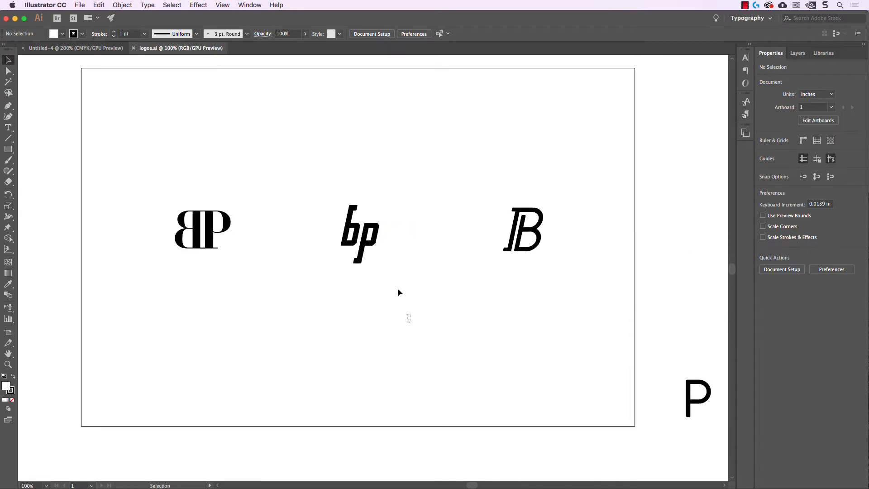
pyautogui.moveTo(409, 323); pyautogui.dragTo(308, 181)
pyautogui.click(316, 180)
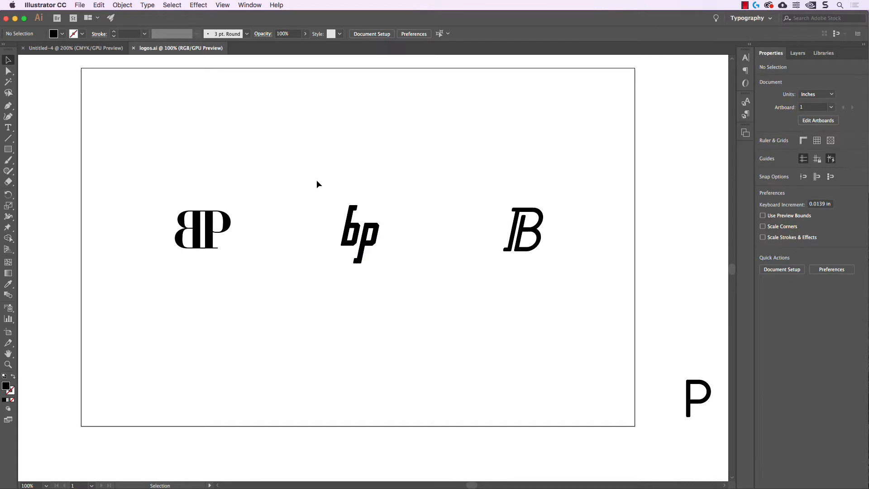
pyautogui.moveTo(317, 180); pyautogui.dragTo(417, 304)
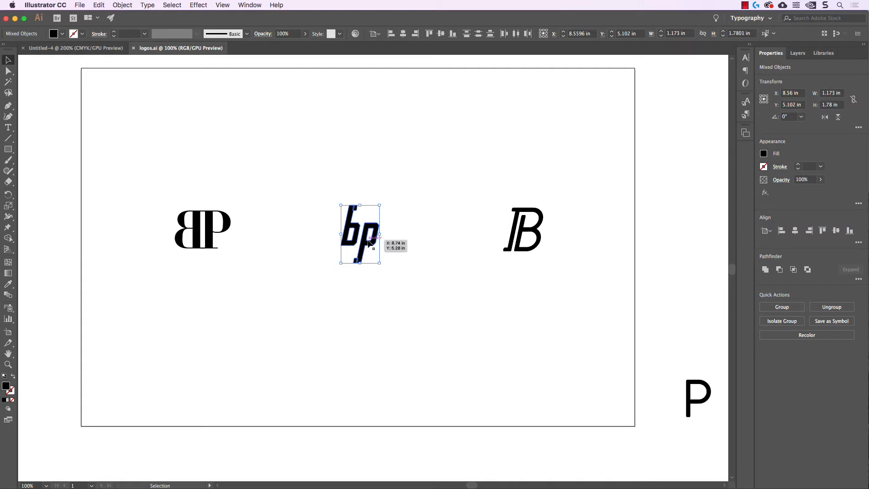
pyautogui.click(421, 286)
pyautogui.moveTo(462, 181); pyautogui.dragTo(563, 265)
pyautogui.click(563, 264)
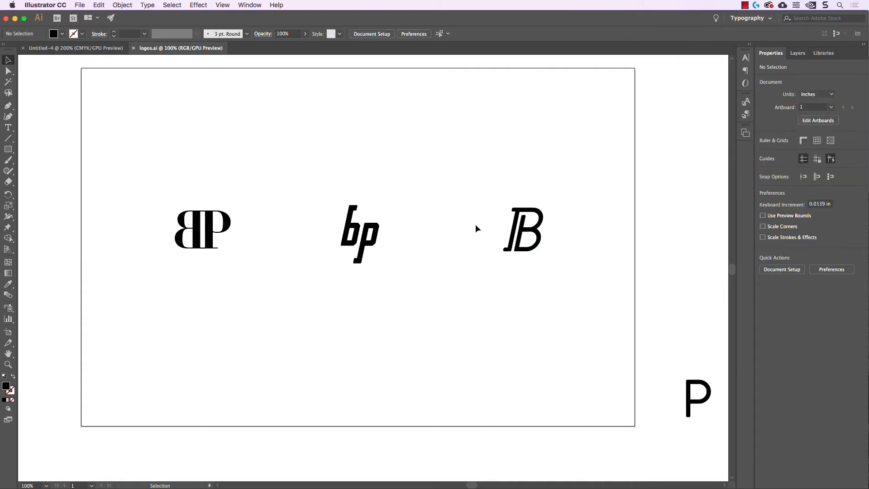
pyautogui.moveTo(272, 280); pyautogui.dragTo(152, 192)
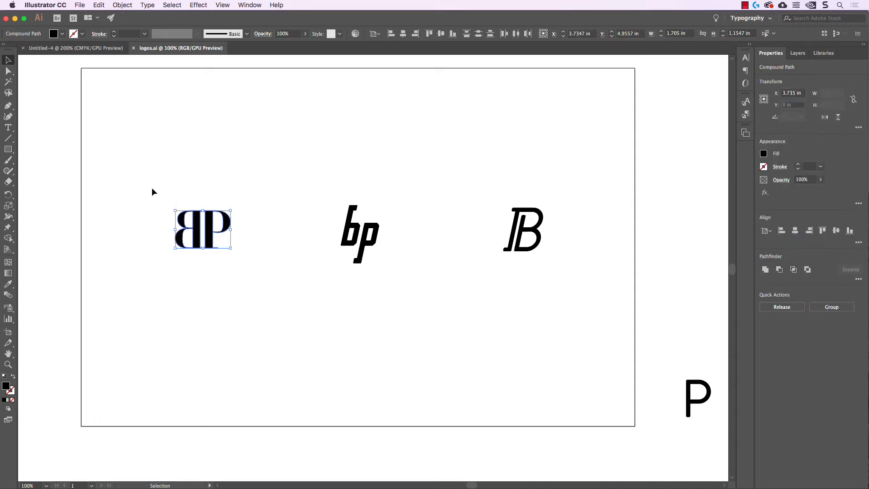
pyautogui.click(167, 187)
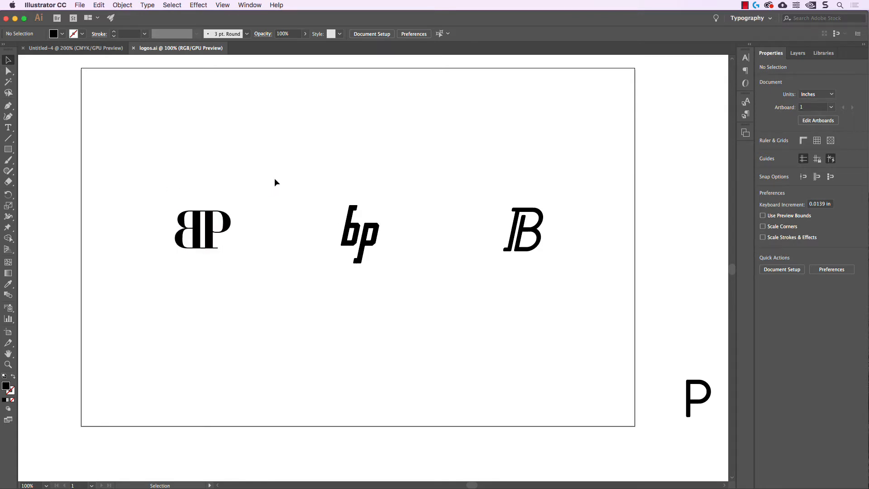
pyautogui.moveTo(308, 167); pyautogui.dragTo(408, 294)
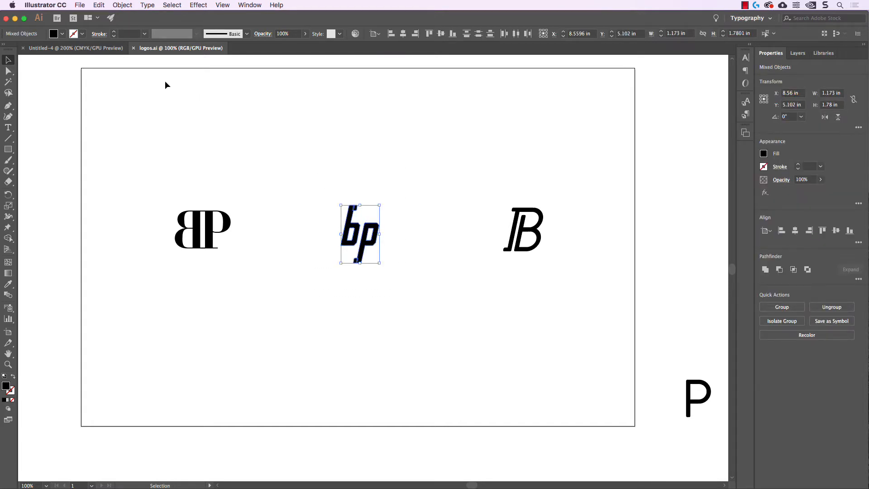
# Paste the bp logo into Untitled-4 and move it above the two artboards.
pyautogui.click(75, 48)
pyautogui.press('a')
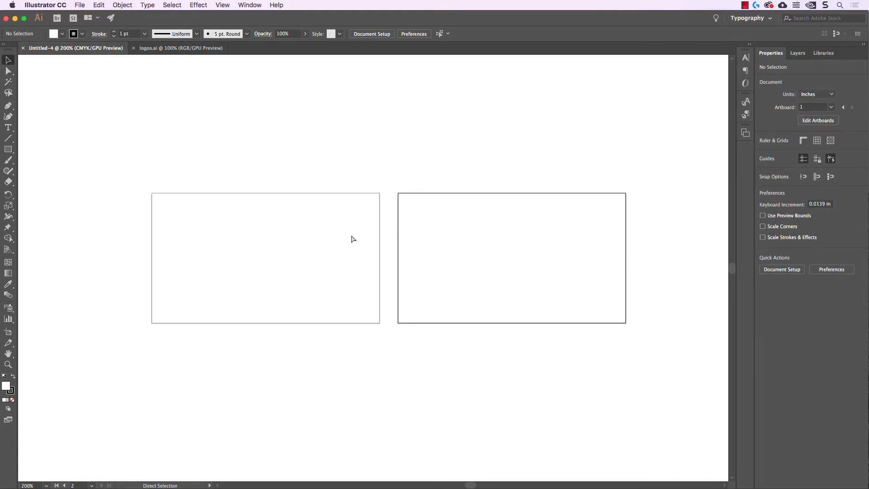
pyautogui.press('v')
pyautogui.press('super+v')
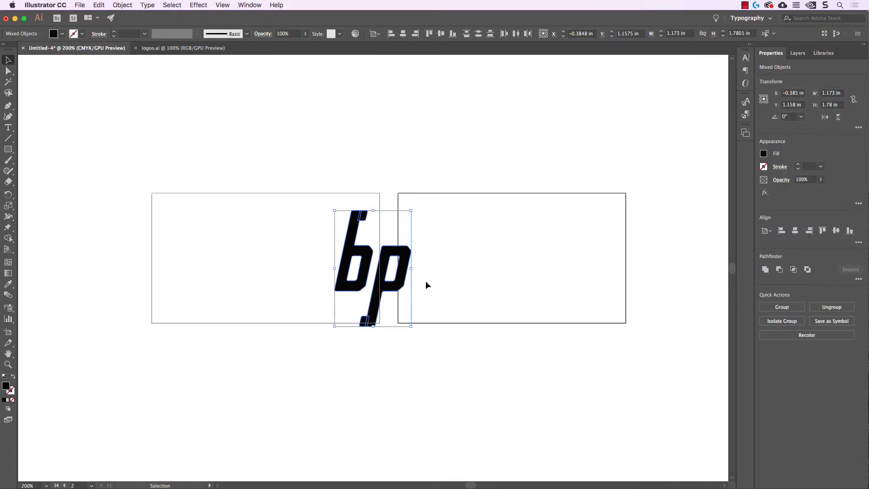
pyautogui.press('super+minus')
pyautogui.hscroll(2, 433, 286)
pyautogui.moveTo(382, 278); pyautogui.dragTo(243, 134)
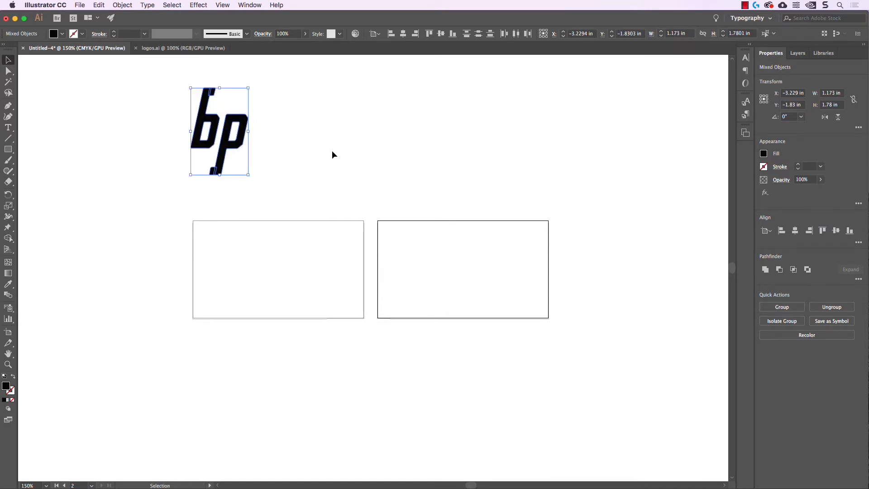
# Ungroup the pasted bp logo with Object > Ungroup.
pyautogui.press('super+g')
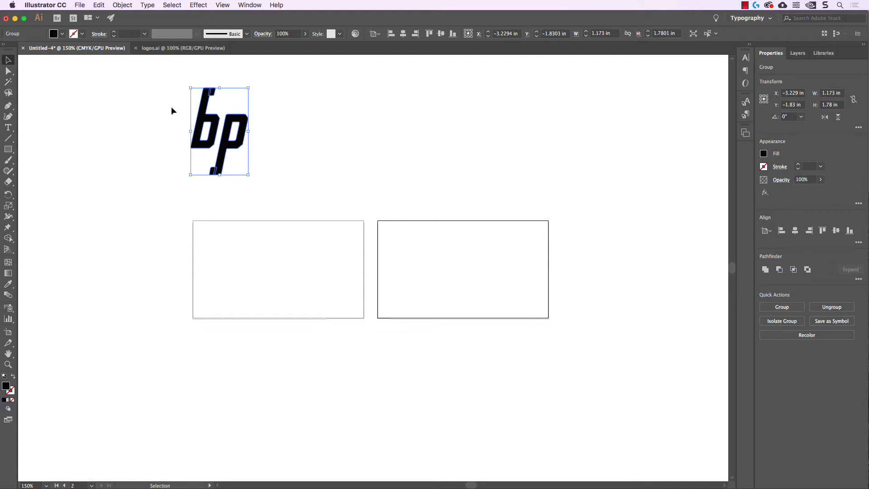
pyautogui.click(129, 5)
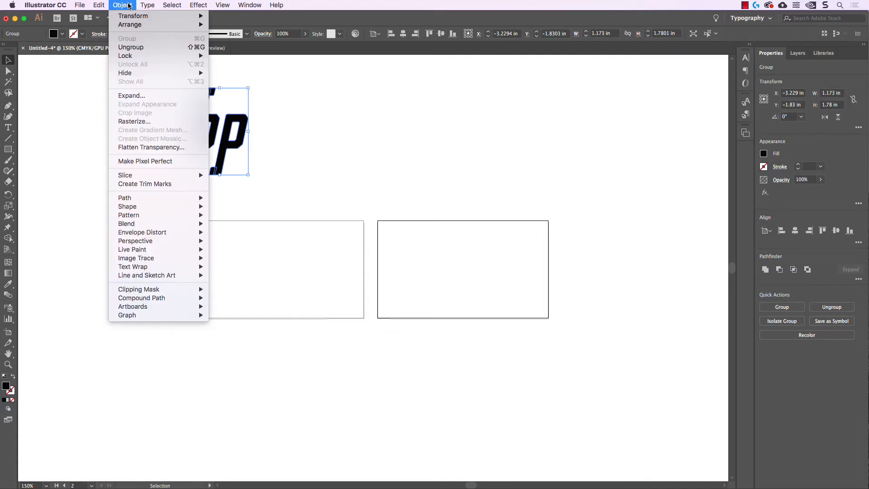
pyautogui.click(136, 47)
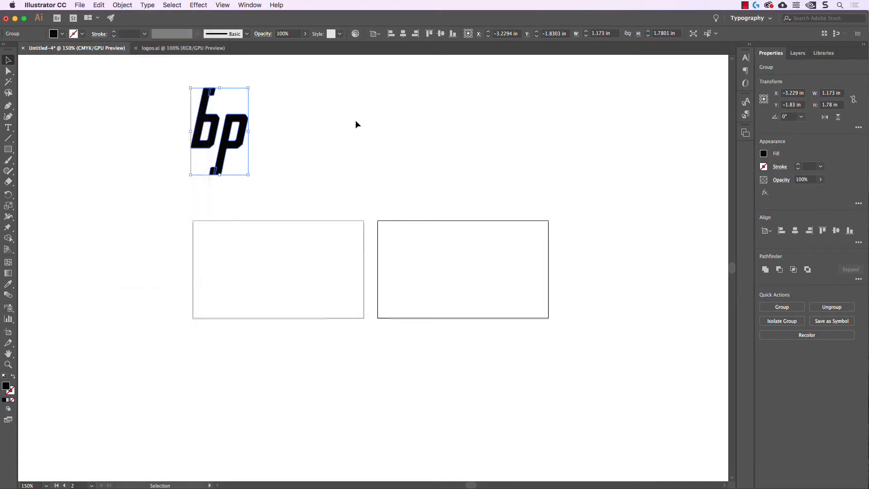
pyautogui.click(355, 120)
pyautogui.moveTo(406, 152); pyautogui.dragTo(377, 150)
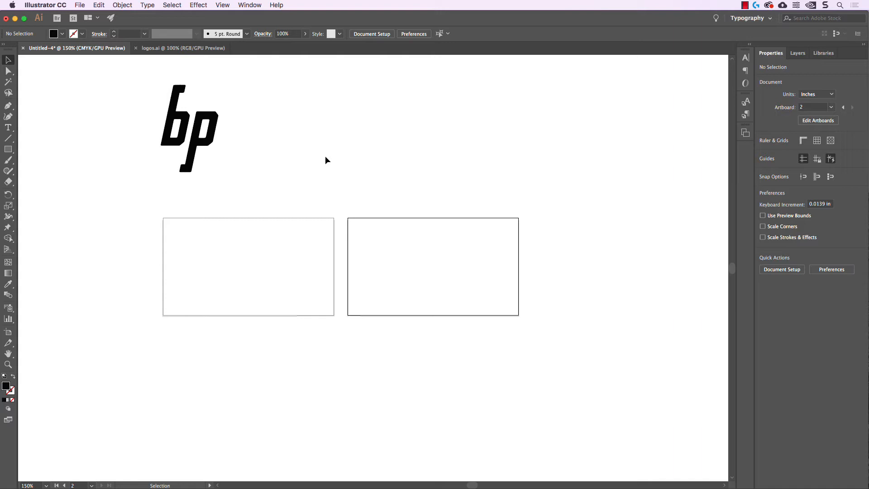
pyautogui.click(250, 5)
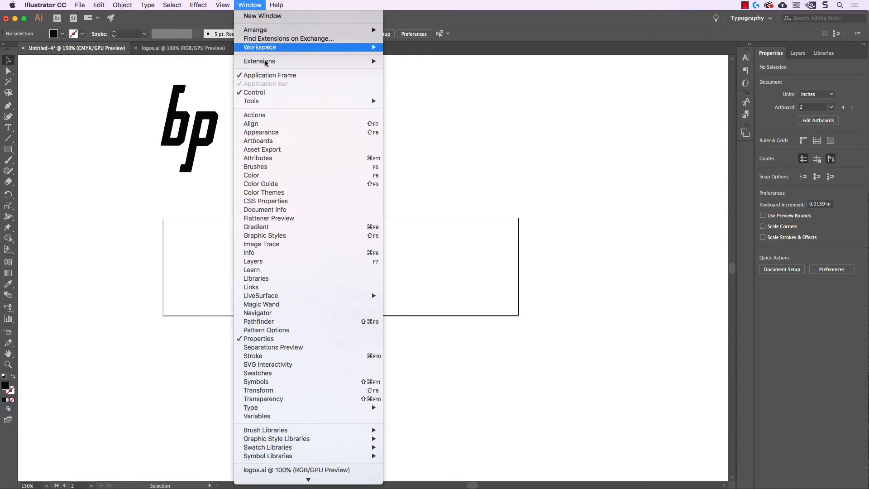
pyautogui.click(288, 192)
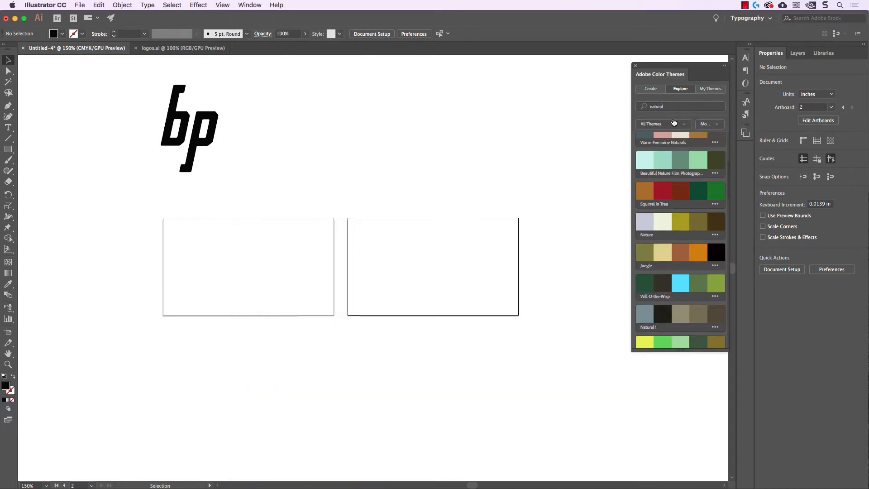
pyautogui.scroll(5, 688, 183)
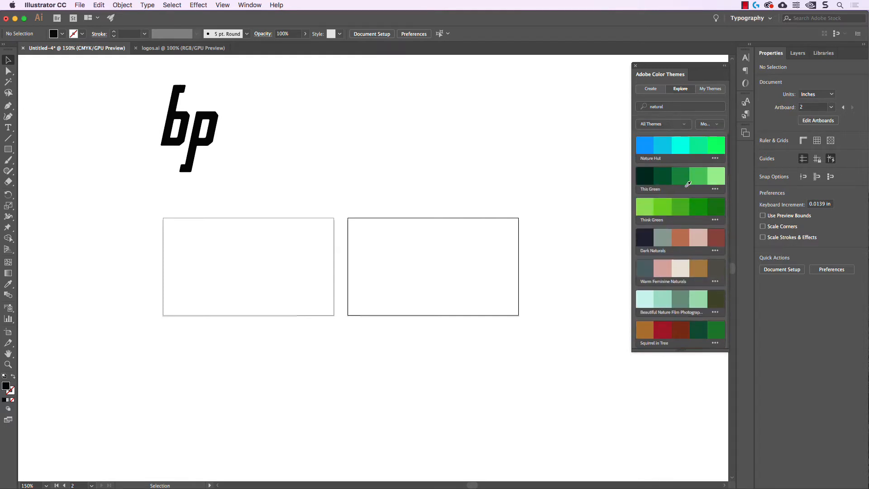
pyautogui.doubleClick(665, 107)
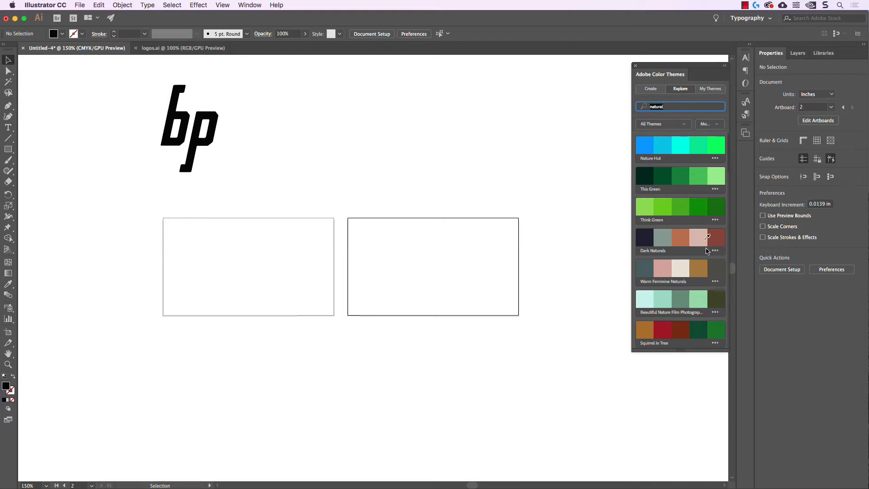
pyautogui.scroll(-5, 706, 258)
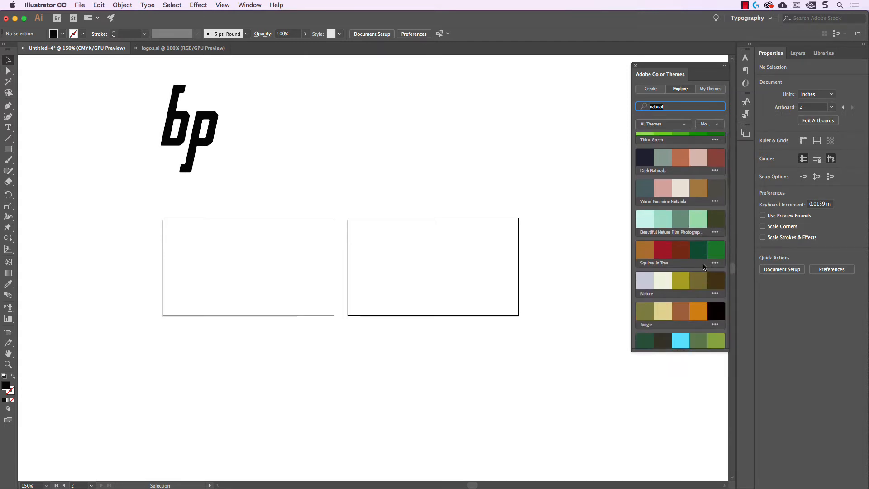
pyautogui.scroll(-5, 705, 267)
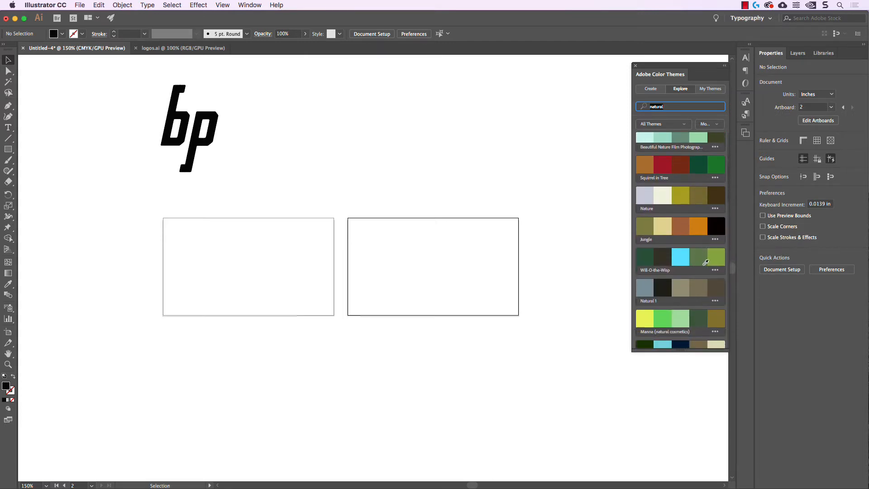
pyautogui.click(716, 302)
pyautogui.click(711, 280)
pyautogui.click(63, 34)
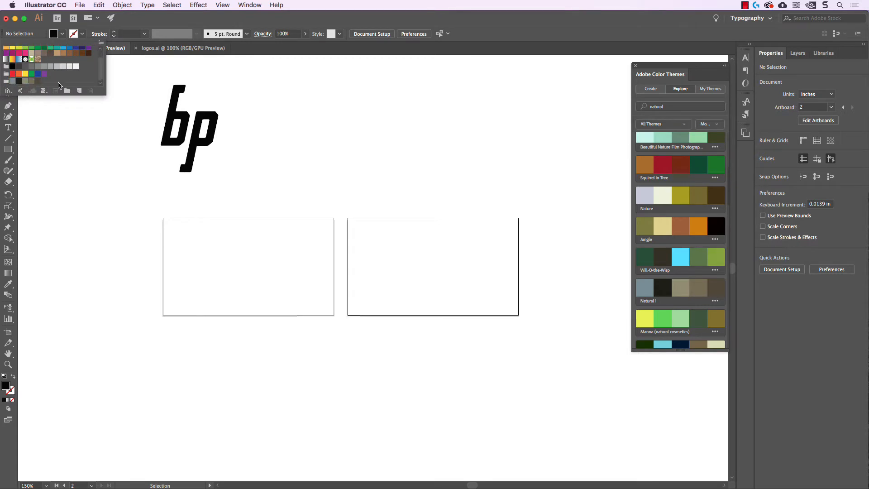
pyautogui.click(63, 36)
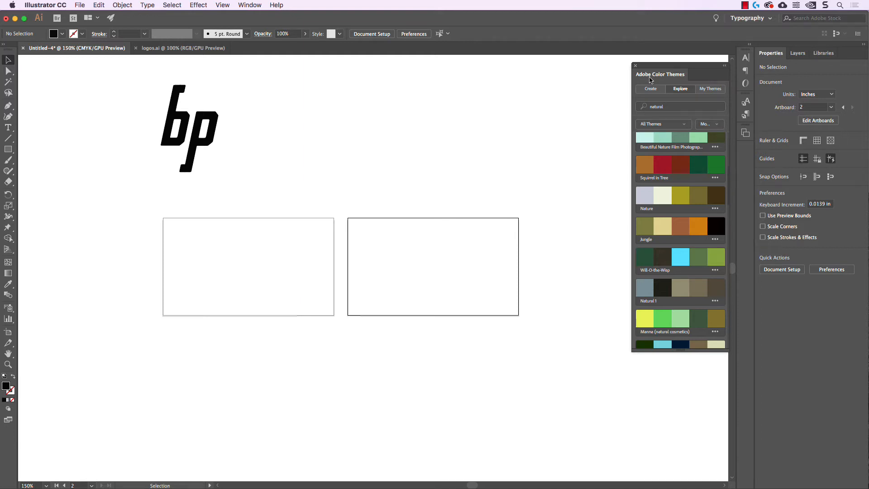
pyautogui.click(636, 66)
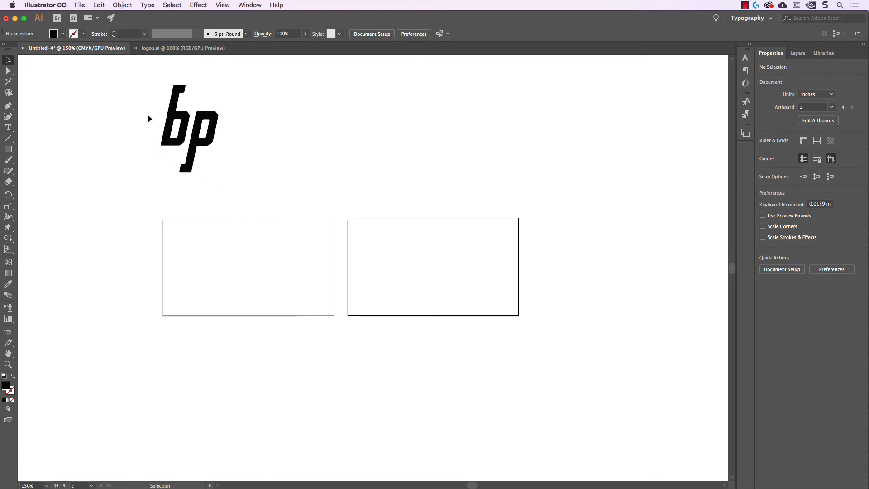
# Alt-drag a copy of the bp logo onto the front card's left side and zoom in.
pyautogui.moveTo(122, 72); pyautogui.dragTo(269, 178)
pyautogui.moveTo(210, 144); pyautogui.dragTo(196, 263)
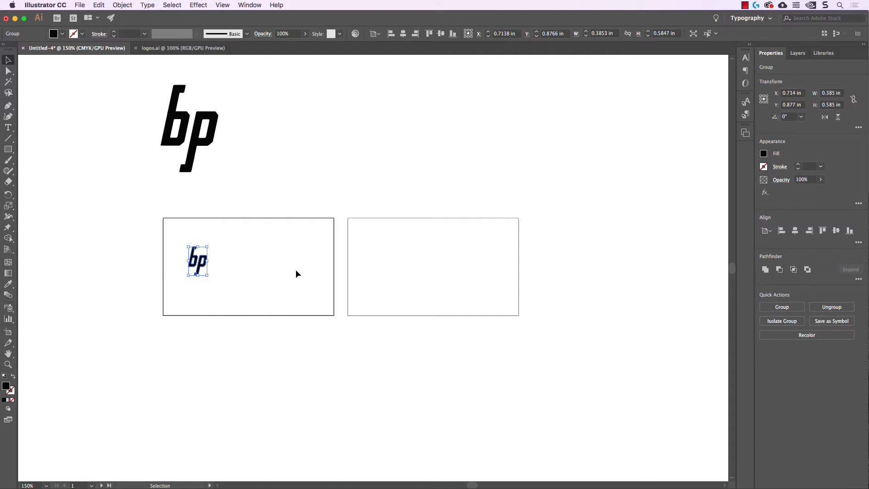
pyautogui.keyDown('super'); pyautogui.click(236, 289); pyautogui.keyUp('super')
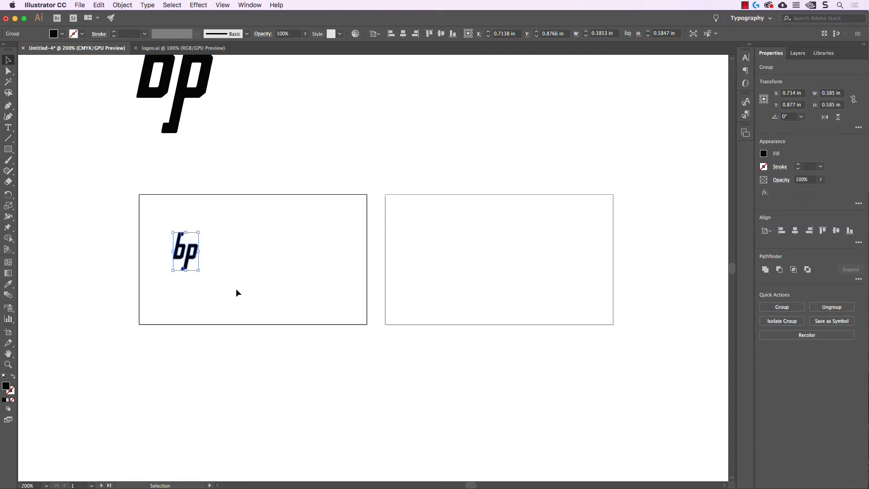
pyautogui.keyDown('super'); pyautogui.click(236, 289); pyautogui.keyUp('super')
pyautogui.moveTo(236, 289); pyautogui.dragTo(266, 284)
pyautogui.click(237, 265)
pyautogui.click(194, 230)
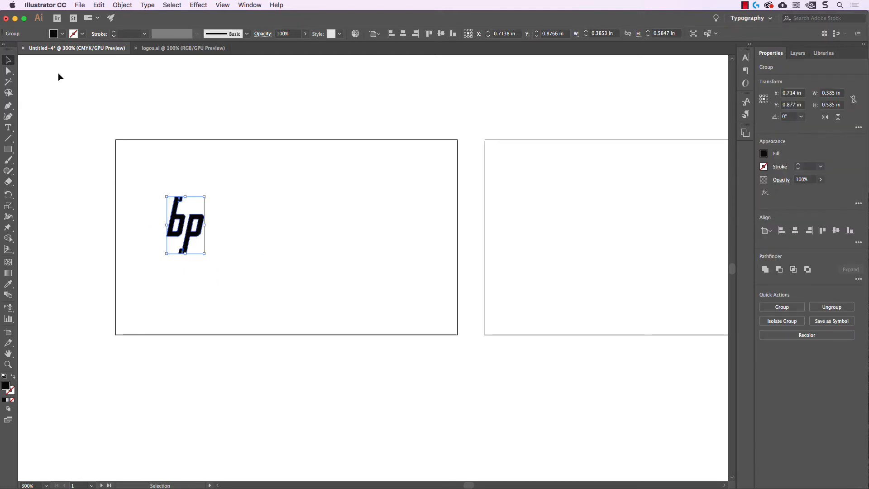
# Fill the copy with grey-blue C=57 M=36 Y=35 K=2 and enlarge it to about 0.53 in.
pyautogui.click(62, 34)
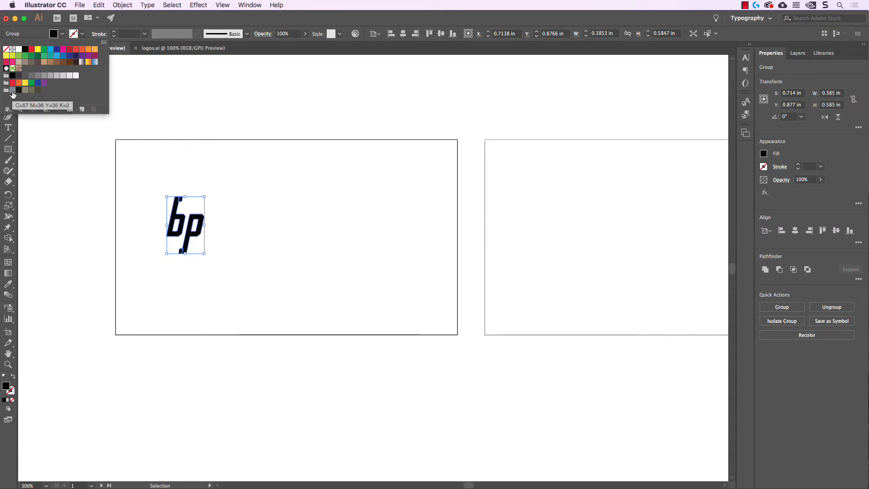
pyautogui.click(13, 94)
pyautogui.click(198, 182)
pyautogui.click(181, 224)
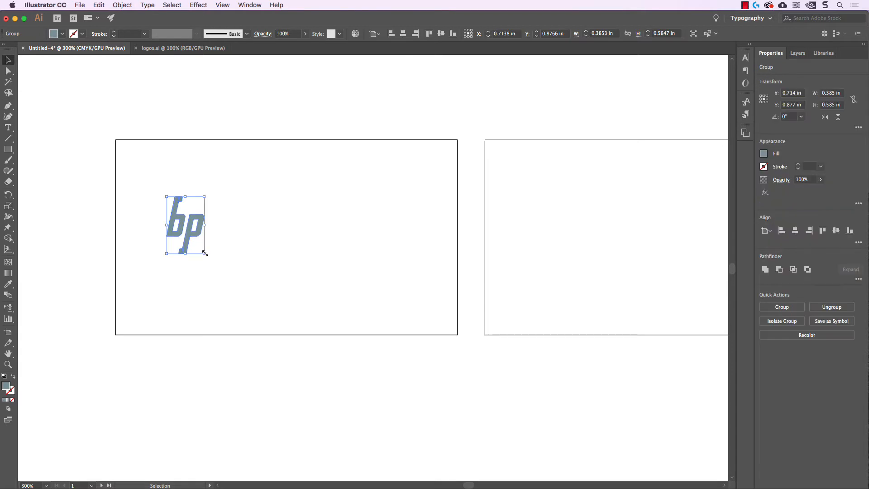
pyautogui.moveTo(205, 254)
pyautogui.mouseDown()
pyautogui.moveTo(225, 275)
pyautogui.moveTo(199, 239)
pyautogui.mouseUp()
pyautogui.click(313, 262)
pyautogui.click(9, 129)
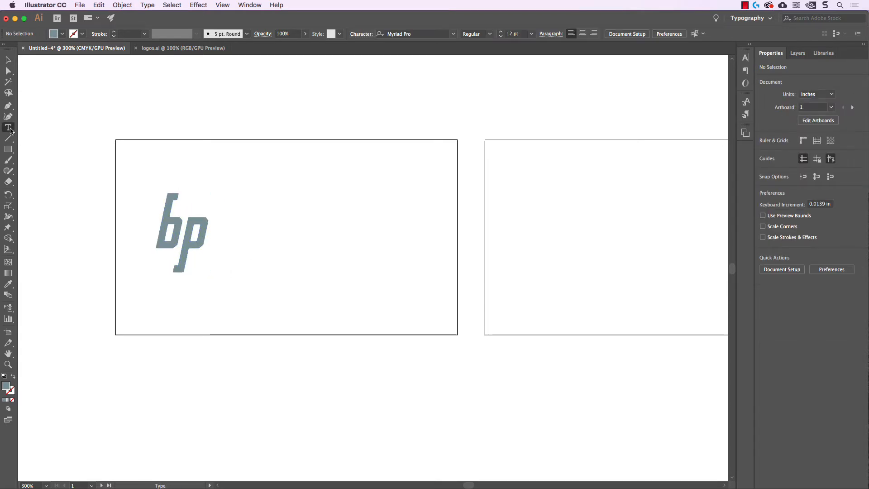
# Drag an area text box right of the logo, filled with Lorem ipsum placeholder text.
pyautogui.moveTo(267, 198); pyautogui.dragTo(444, 291)
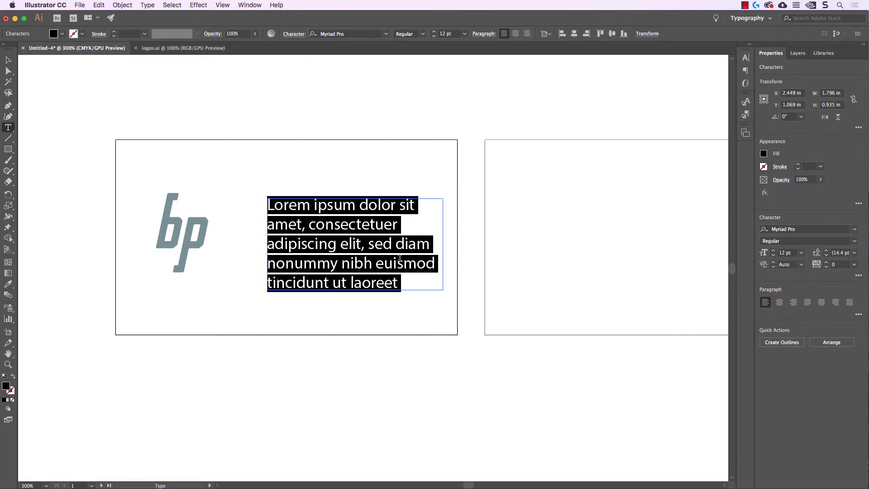
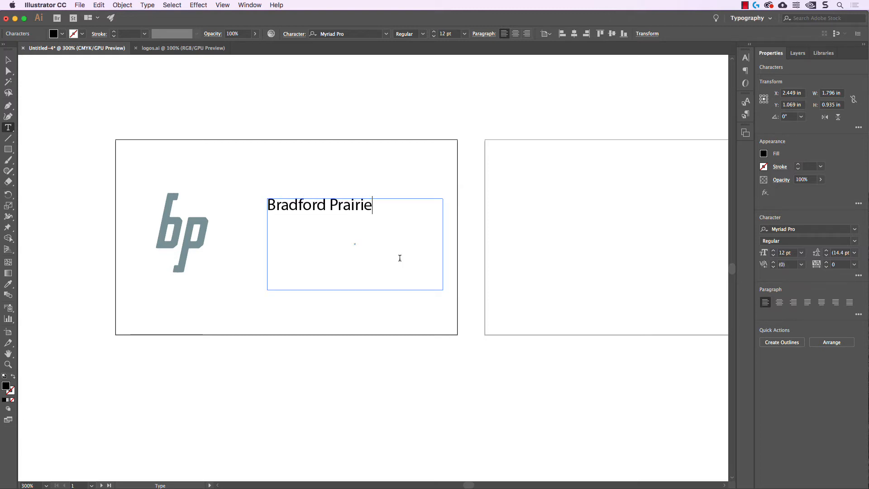
# Type the designer's name and 'Graphic Designer & Artist' on separate lines.
pyautogui.press('Return')
pyautogui.write('Grap')
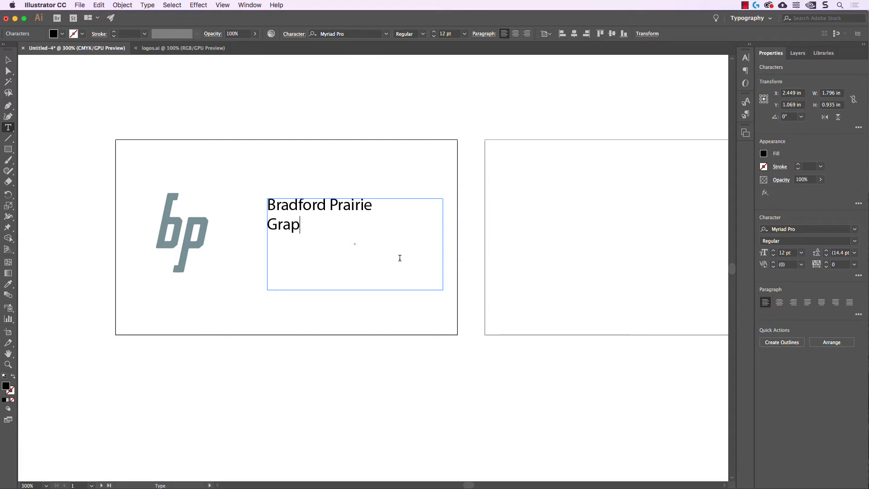
pyautogui.write('hic Deis')
pyautogui.press('BackSpace')
pyautogui.press('BackSpace')
pyautogui.write('signer ')
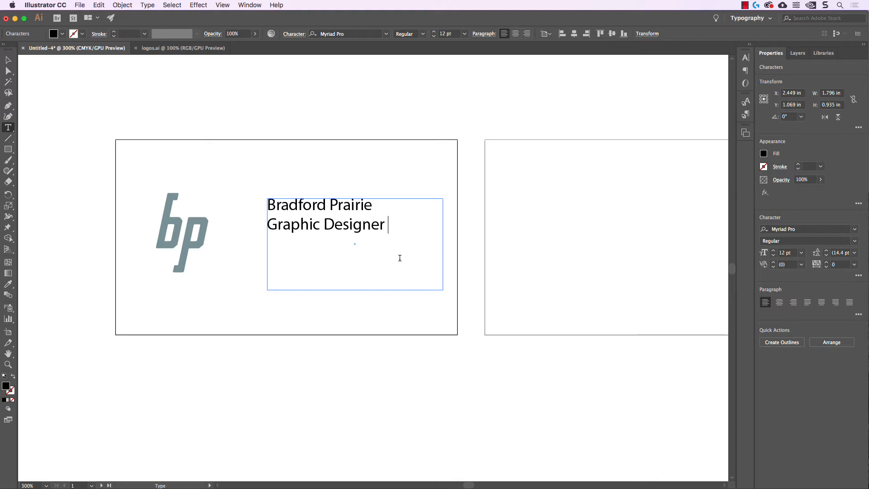
pyautogui.write('& Artist')
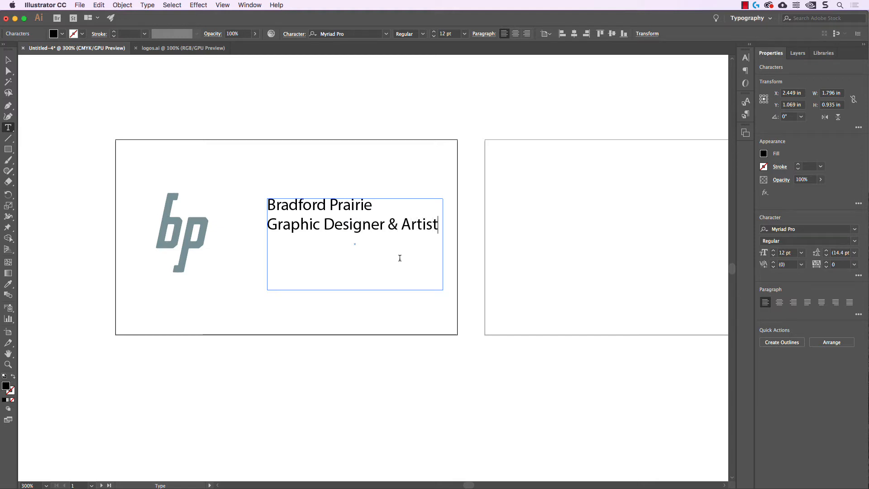
pyautogui.press('Return')
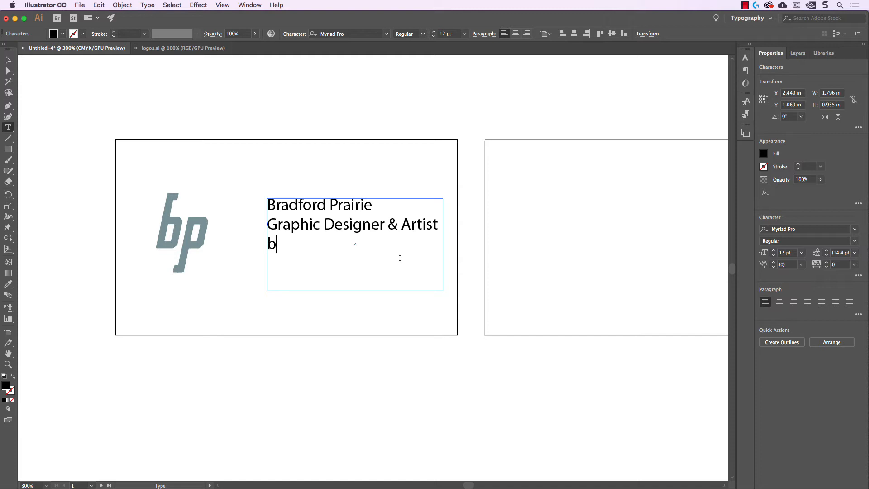
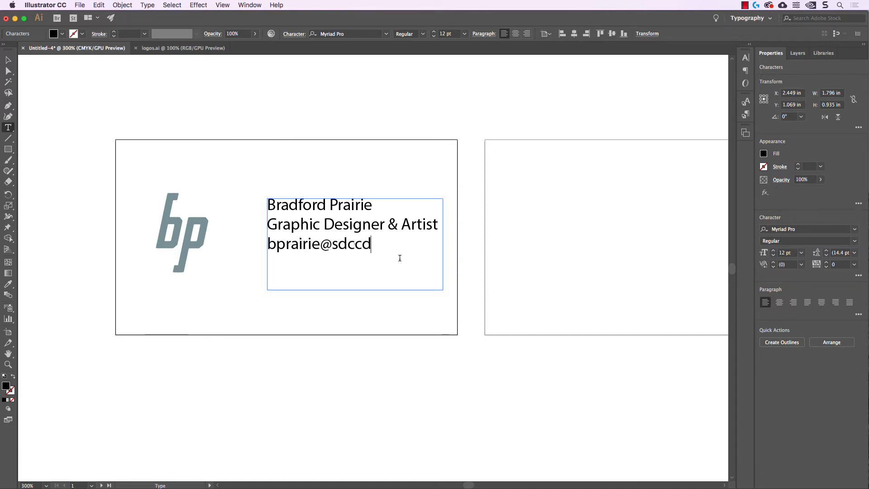
# Add the e-mail address and website lines, then nudge the text block down and left.
pyautogui.press('Return')
pyautogui.write('www.s')
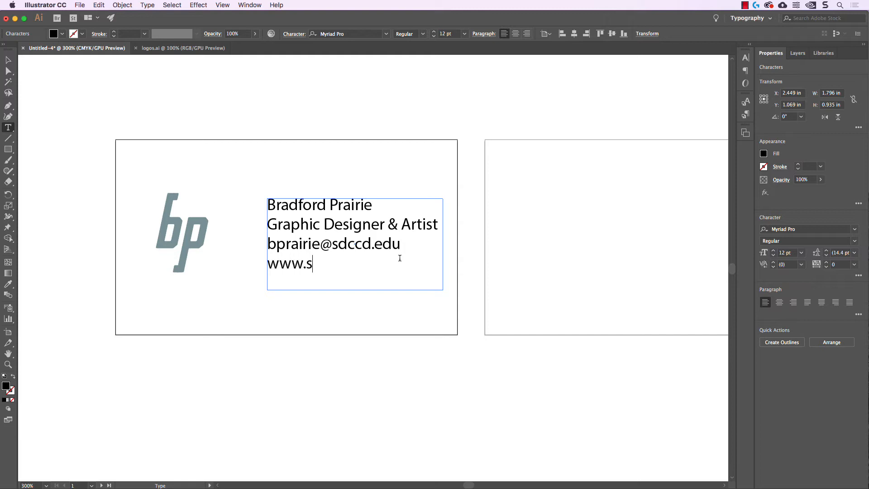
pyautogui.write('dcc.gf')
pyautogui.press('BackSpace')
pyautogui.write('d')
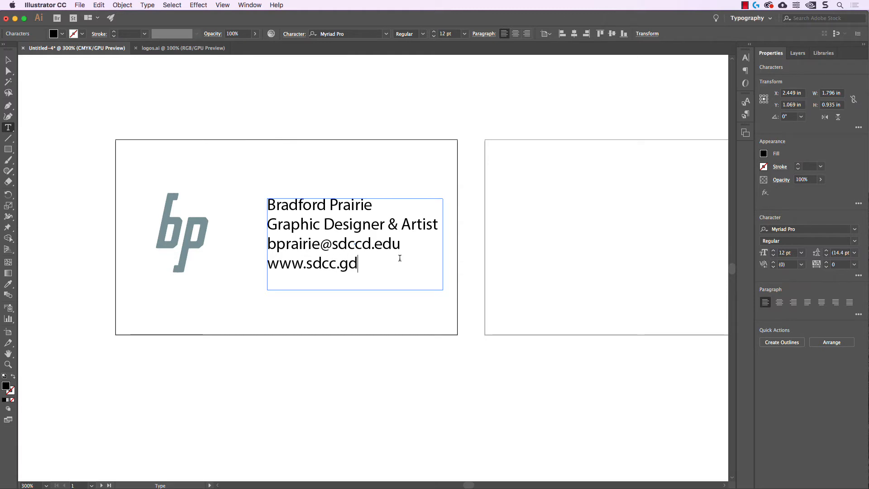
pyautogui.click(9, 59)
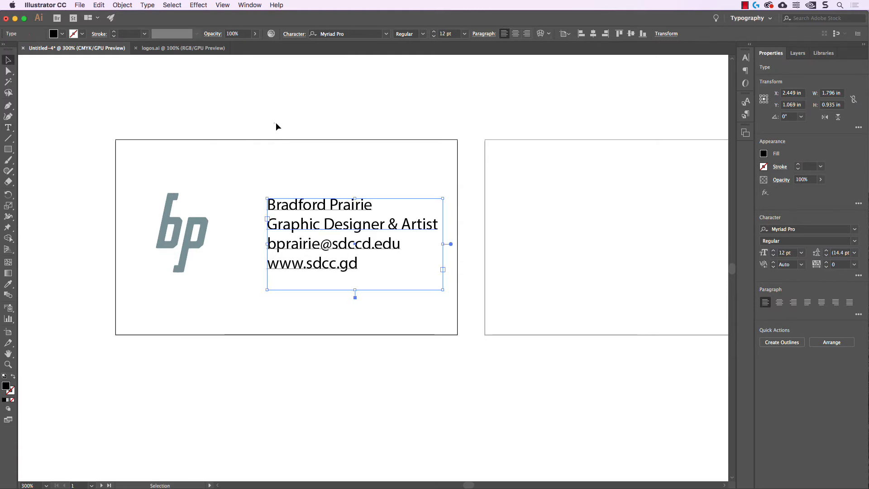
pyautogui.click(276, 123)
pyautogui.moveTo(375, 151); pyautogui.dragTo(360, 143)
pyautogui.moveTo(332, 233); pyautogui.dragTo(324, 243)
# Set the contact text to 7 pt, move it lower right, and tighten its frame.
pyautogui.click(317, 169)
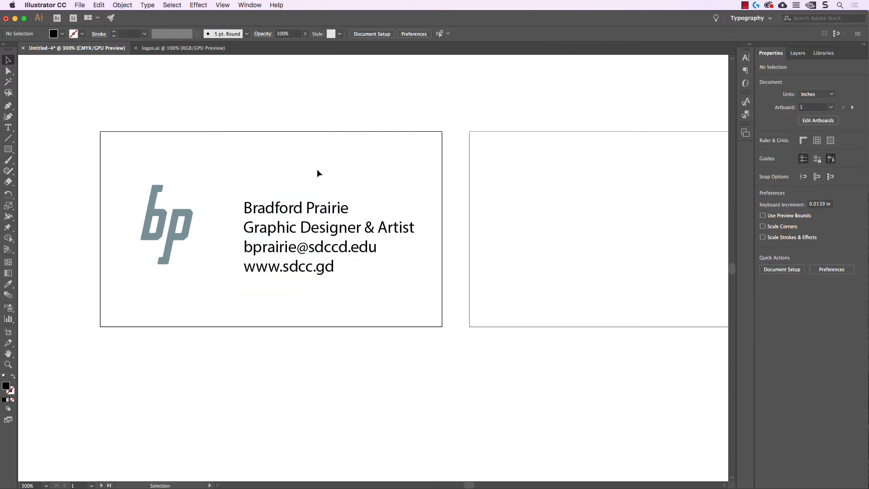
pyautogui.click(312, 211)
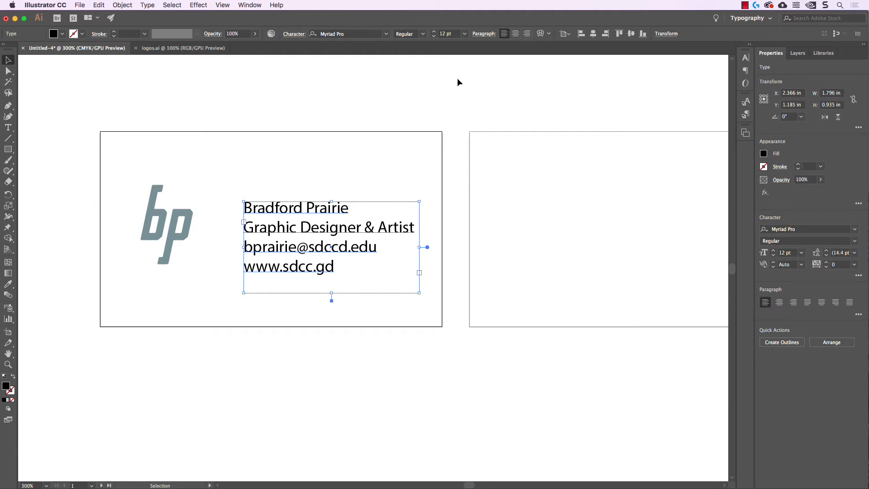
pyautogui.click(445, 34)
pyautogui.write('7')
pyautogui.press('Return')
pyautogui.click(287, 145)
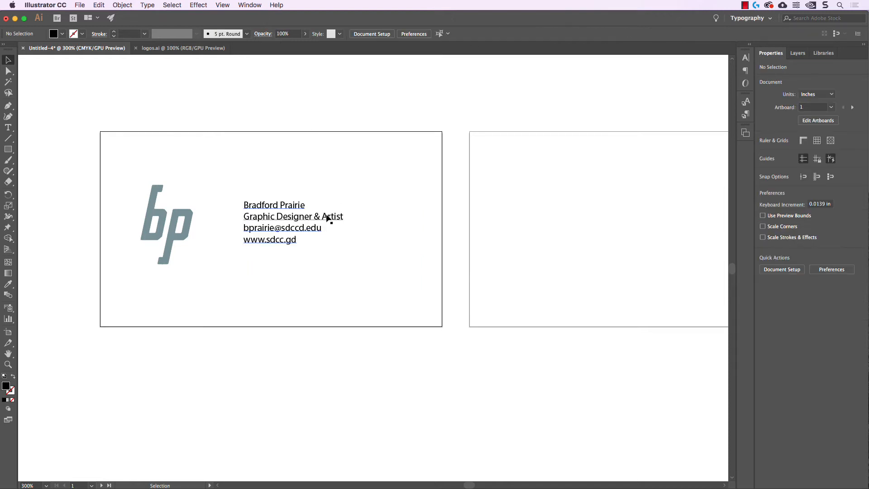
pyautogui.moveTo(311, 226); pyautogui.dragTo(349, 239)
pyautogui.moveTo(454, 303); pyautogui.dragTo(413, 294)
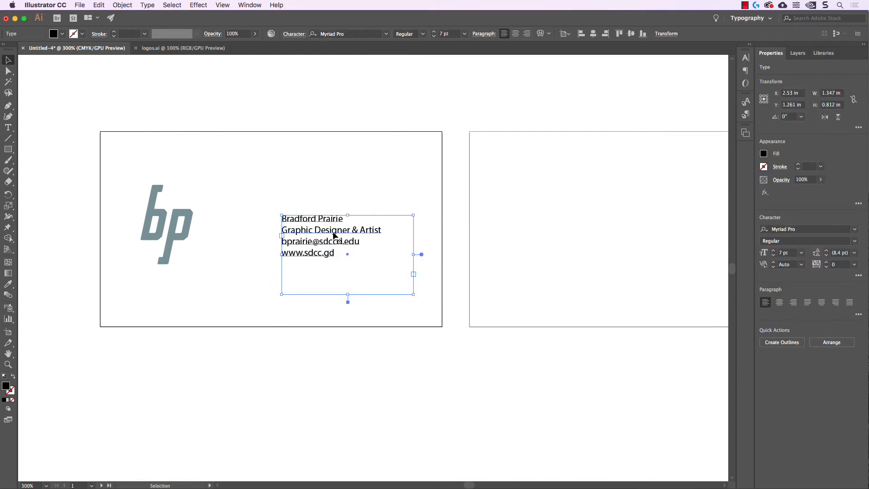
# Select all four contact lines inside the text frame for editing.
pyautogui.doubleClick(309, 220)
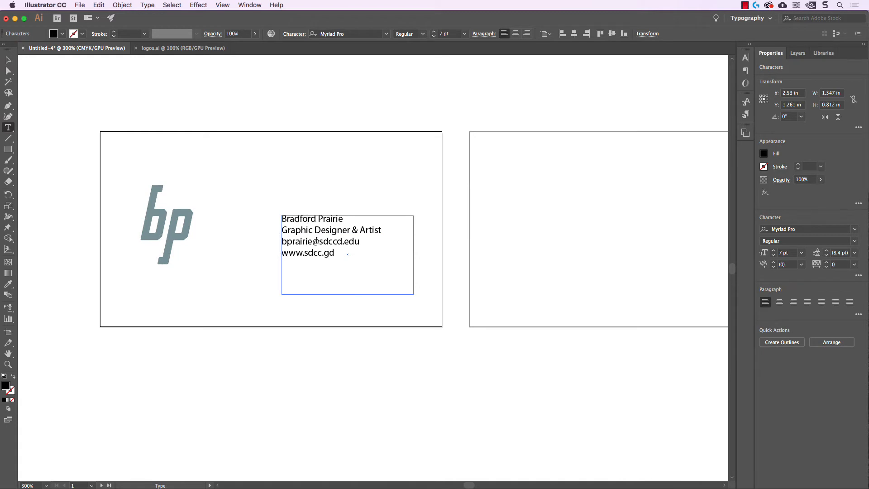
pyautogui.click(309, 218)
pyautogui.moveTo(282, 219); pyautogui.dragTo(371, 258)
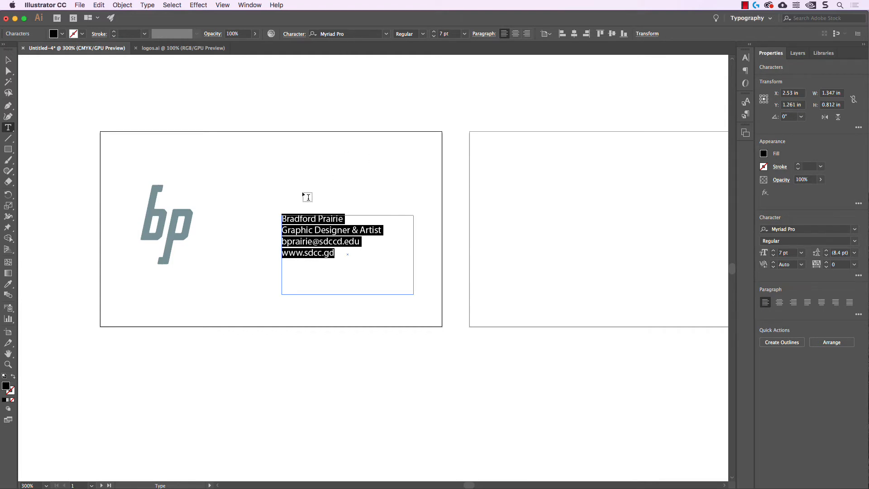
# Set the card text in DIN Next LT Pro Bold, coloured dark C=69 M=63 Y=71 K=77.
pyautogui.click(344, 34)
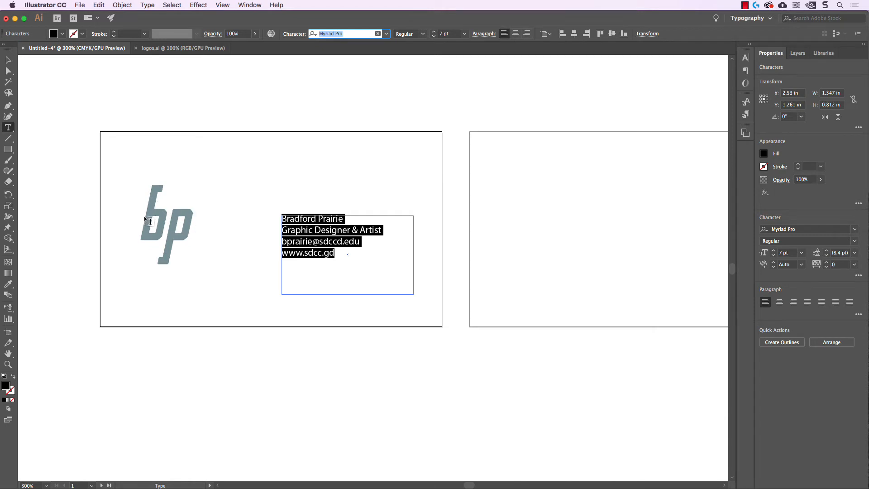
pyautogui.tripleClick(353, 34)
pyautogui.write('din nex')
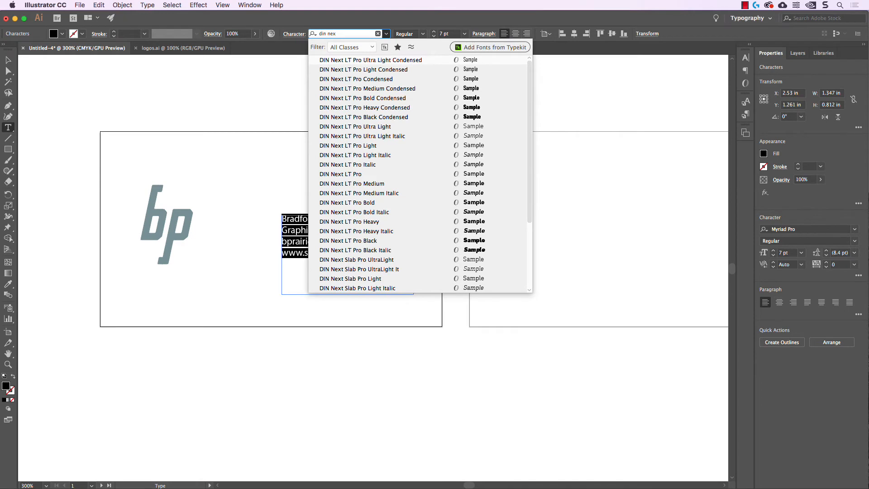
pyautogui.click(407, 202)
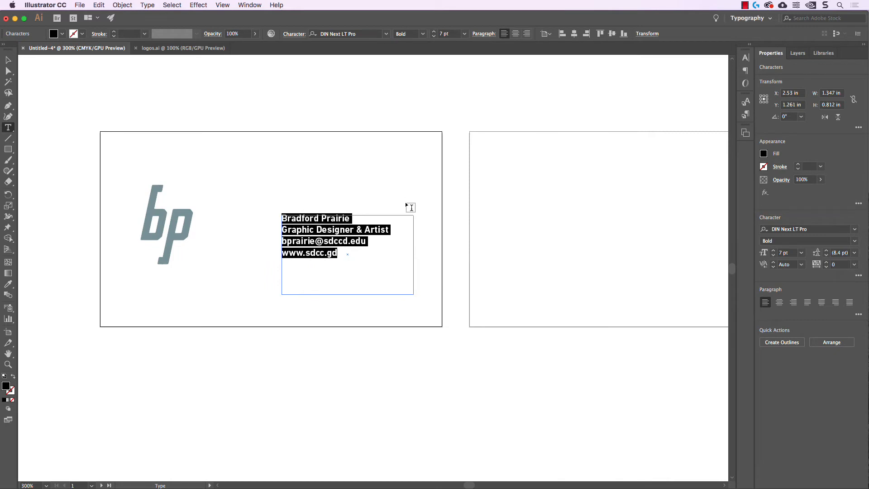
pyautogui.click(62, 35)
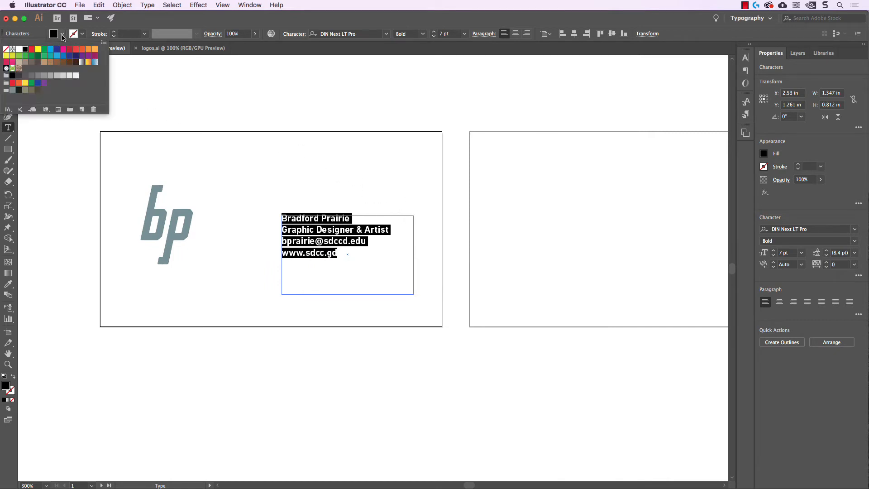
pyautogui.click(19, 91)
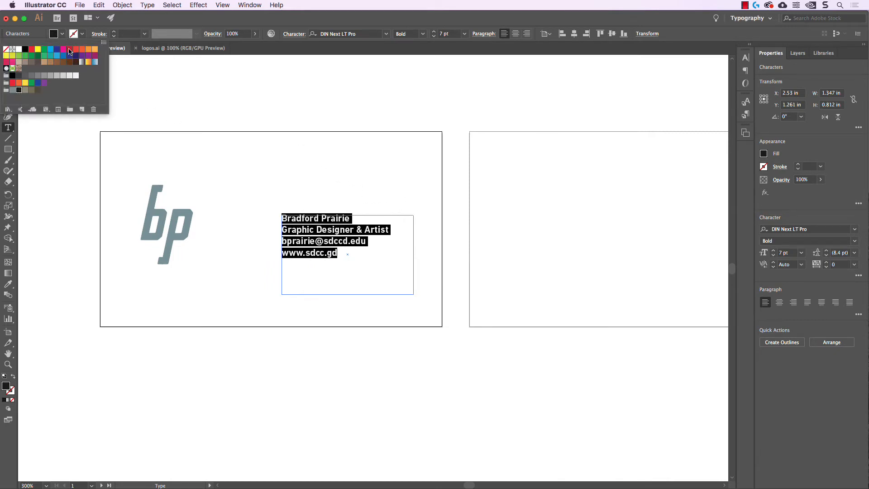
pyautogui.click(143, 22)
pyautogui.click(8, 59)
# Select the name line in the text block and raise it to 8 pt.
pyautogui.click(247, 116)
pyautogui.press('space')
pyautogui.moveTo(383, 155); pyautogui.dragTo(376, 152)
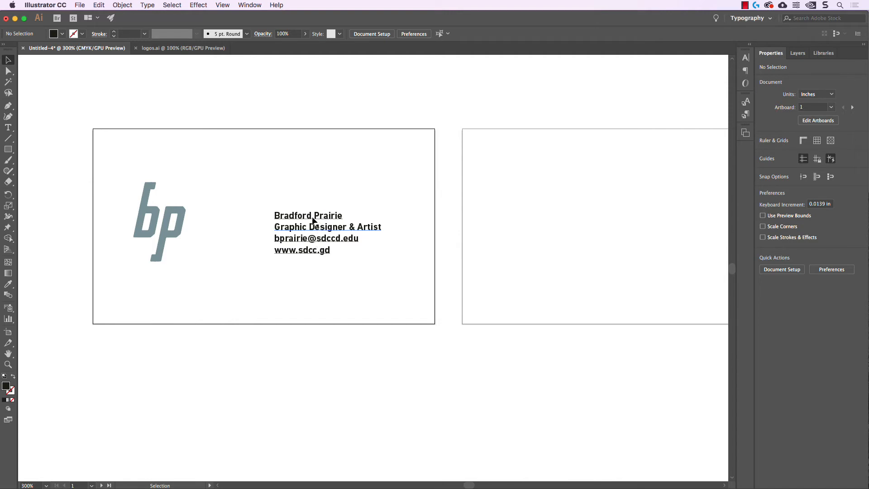
pyautogui.doubleClick(297, 221)
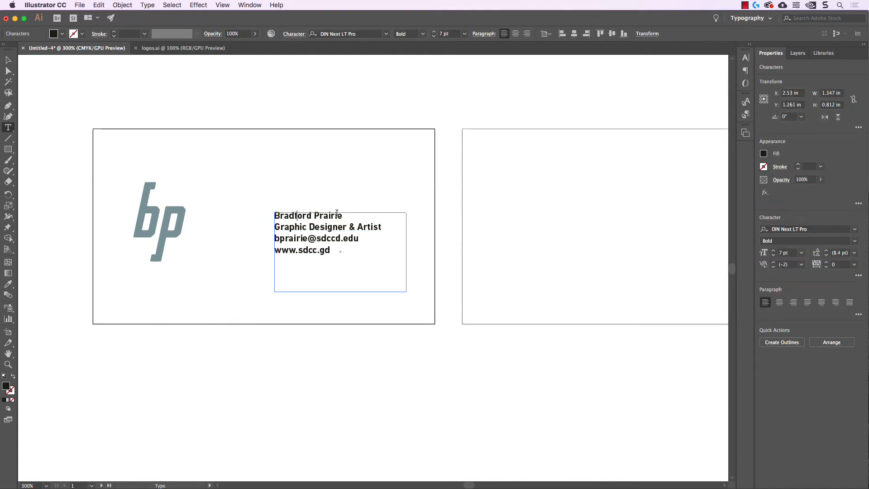
pyautogui.click(276, 226)
pyautogui.tripleClick(279, 213)
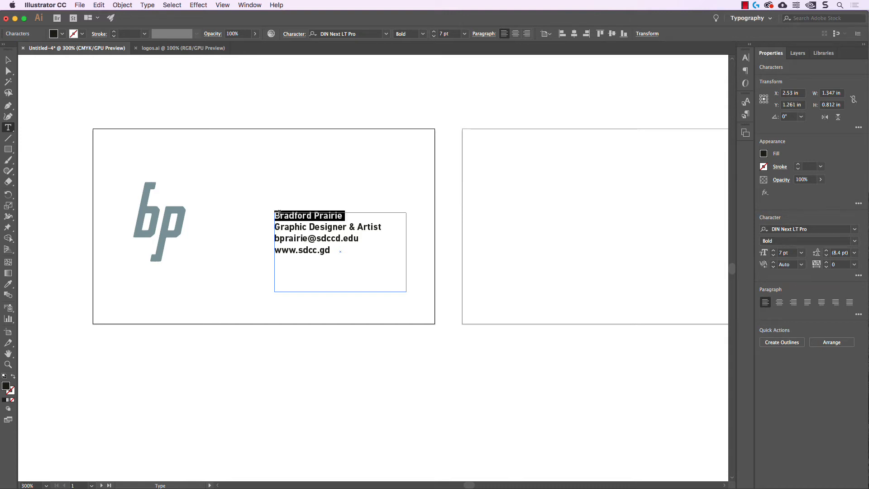
pyautogui.click(433, 32)
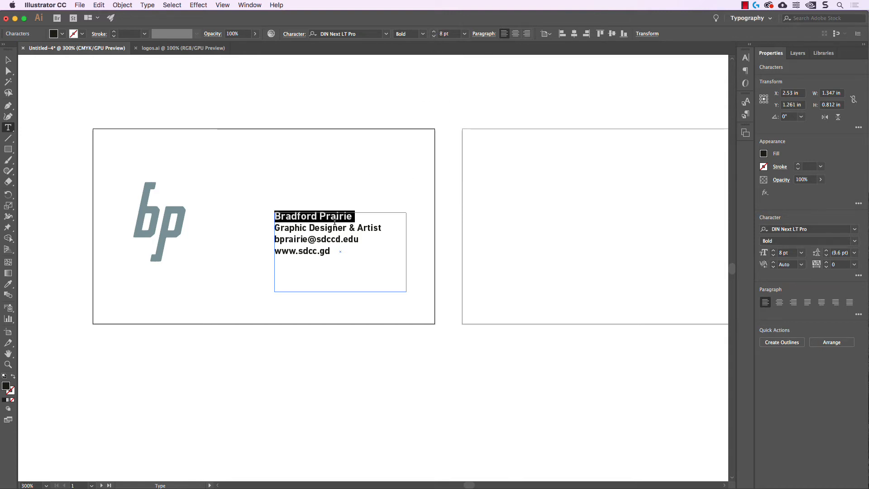
pyautogui.click(284, 225)
# Shrink the three lines below the name to 6 pt and reselect them.
pyautogui.moveTo(274, 225); pyautogui.dragTo(380, 270)
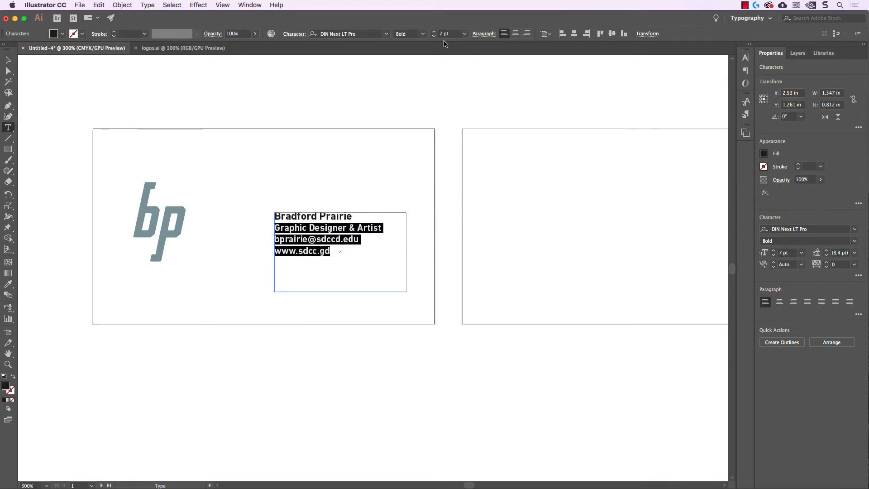
pyautogui.press('super+shift+comma')
pyautogui.click(345, 252)
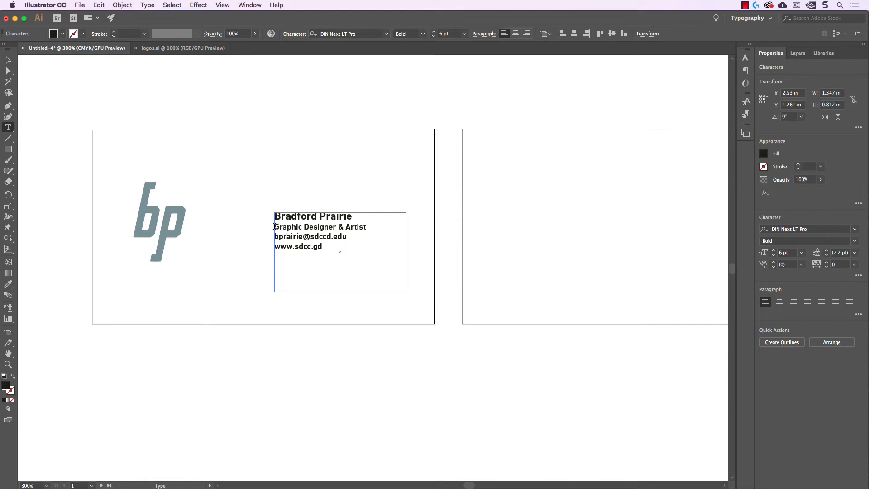
pyautogui.moveTo(274, 225); pyautogui.dragTo(355, 246)
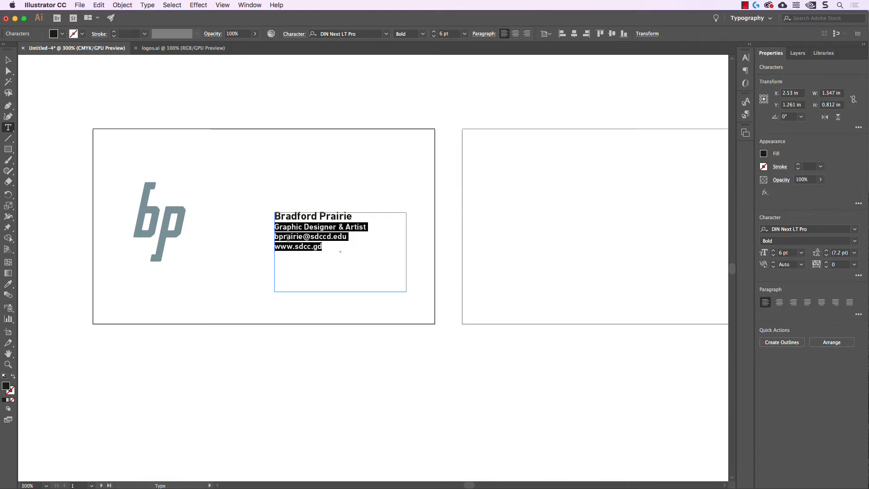
pyautogui.click(366, 32)
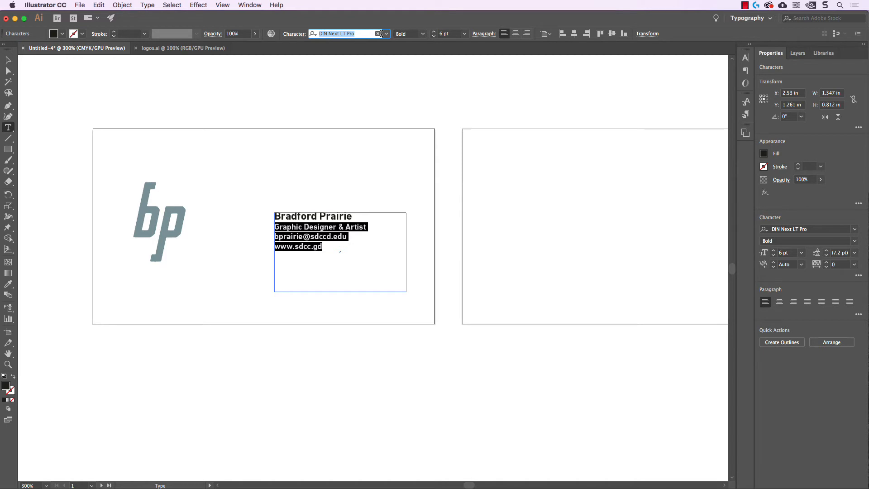
# Apply FreightText Pro Light to the three lines under the name.
pyautogui.write('frei')
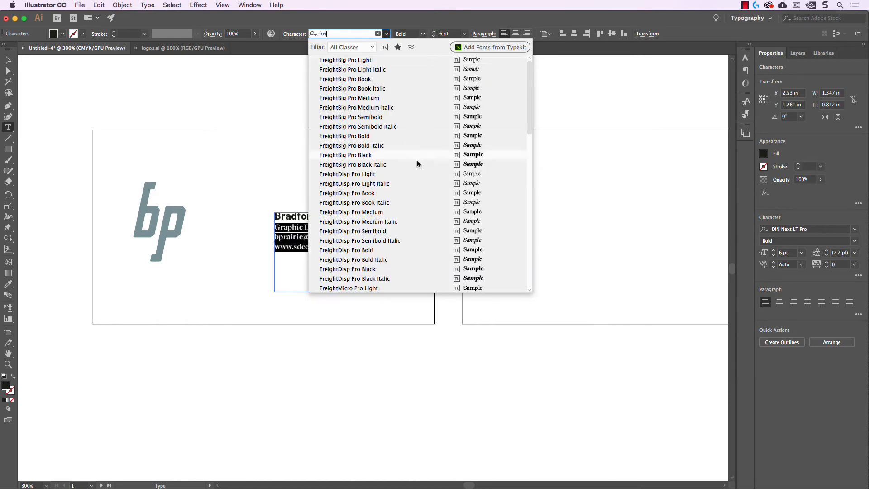
pyautogui.scroll(-8, 393, 194)
pyautogui.scroll(-9, 393, 198)
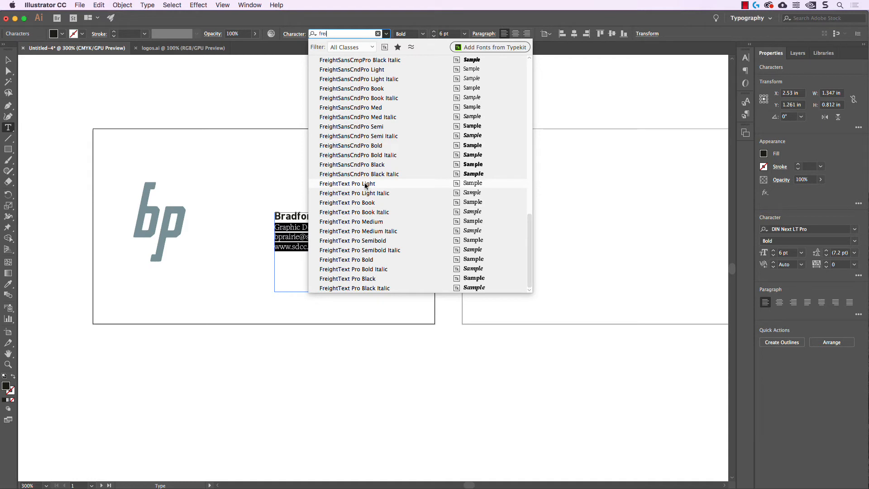
pyautogui.click(366, 184)
pyautogui.click(327, 236)
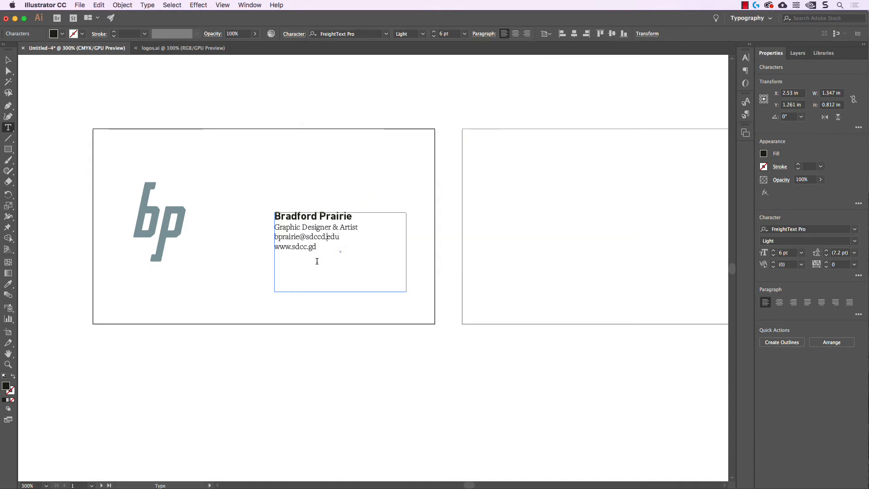
# Make the Graphic Designer & Artist line Light Italic.
pyautogui.tripleClick(320, 227)
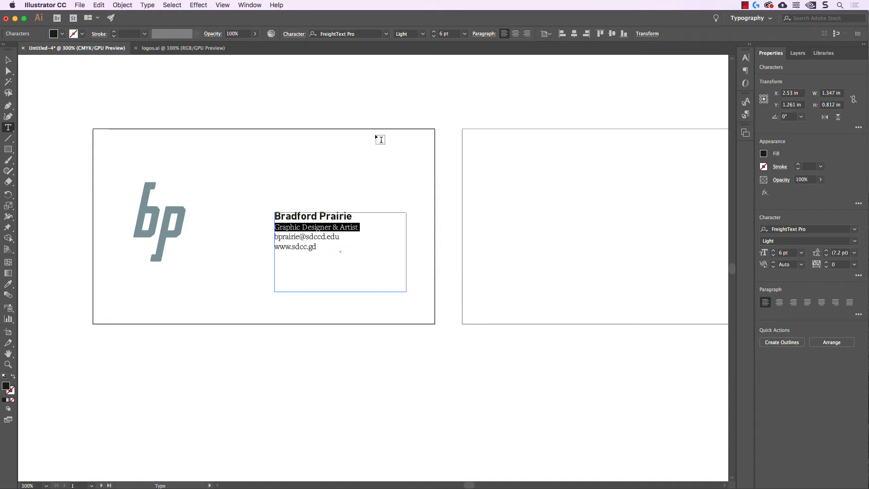
pyautogui.click(422, 34)
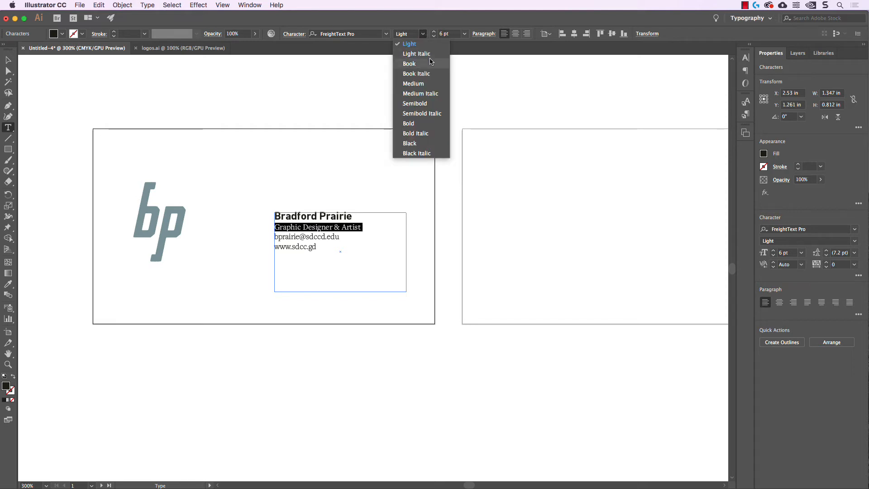
pyautogui.click(430, 54)
pyautogui.click(369, 266)
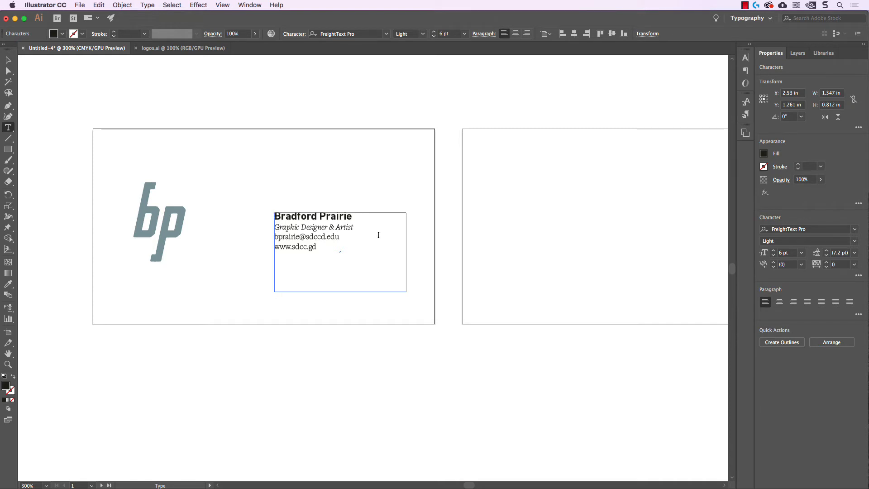
pyautogui.moveTo(277, 216); pyautogui.dragTo(349, 247)
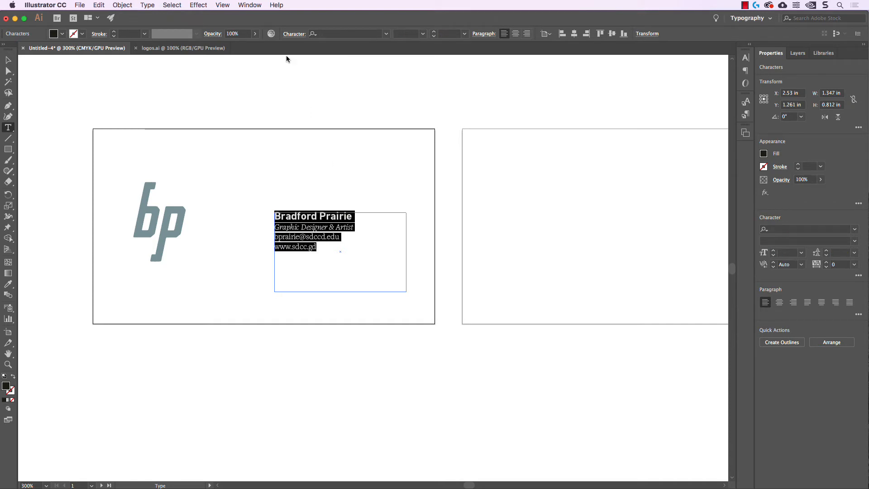
# Set the card text's leading to 9 pt.
pyautogui.click(293, 39)
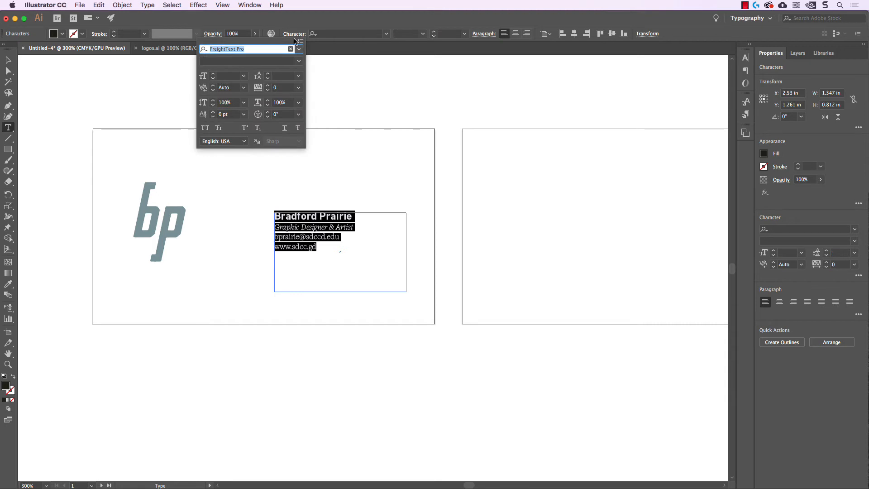
pyautogui.click(279, 77)
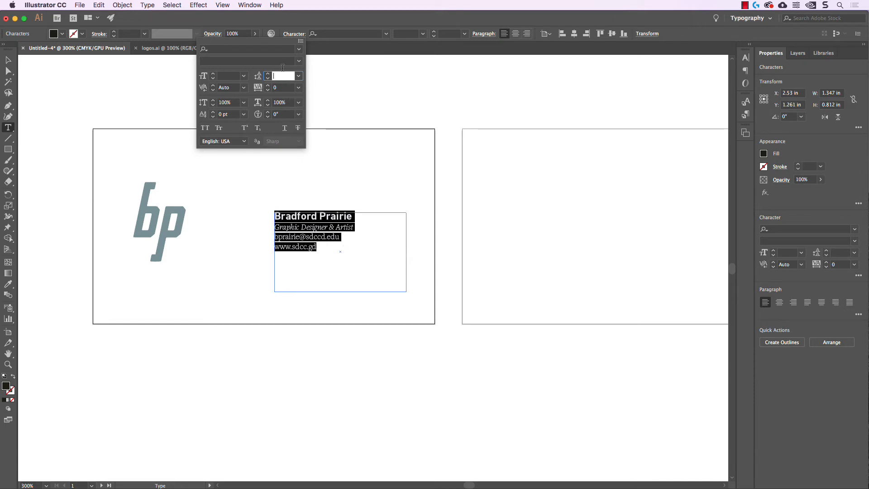
pyautogui.write('9')
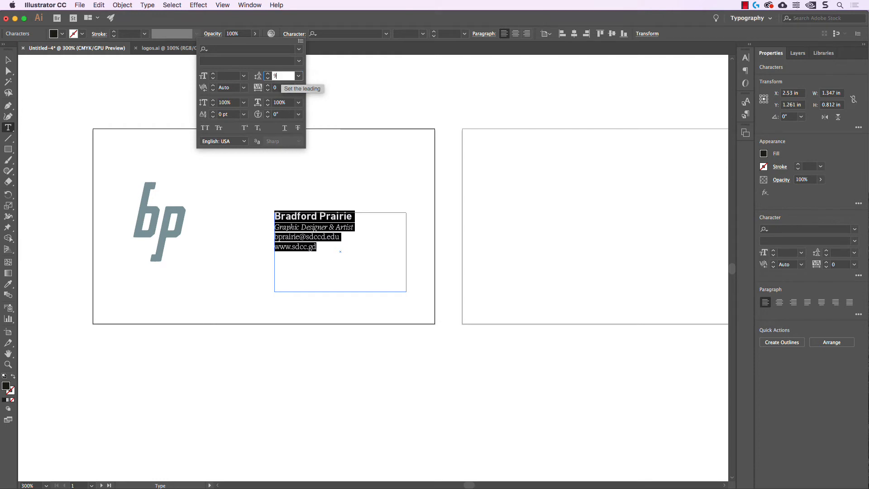
pyautogui.press('Return')
pyautogui.press('Escape')
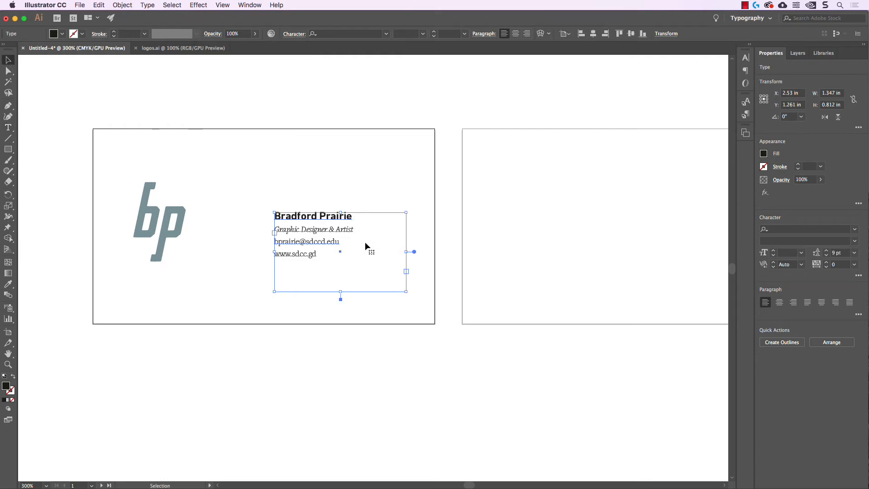
pyautogui.click(349, 167)
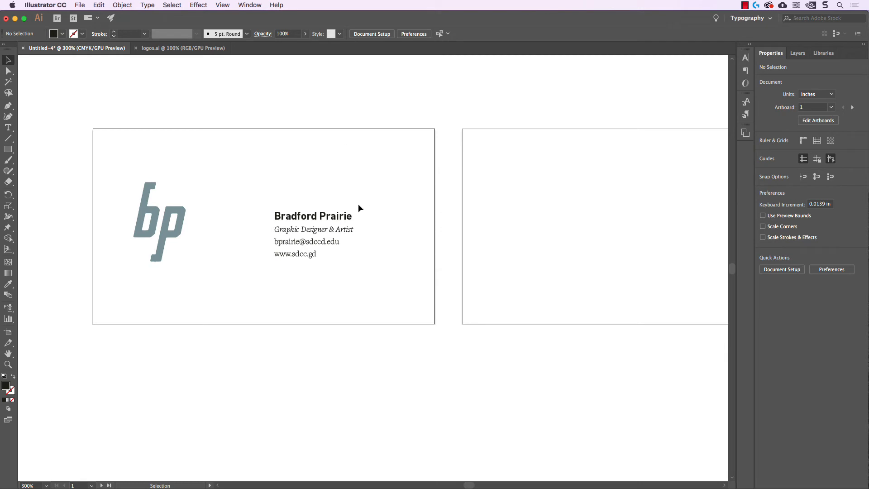
# Set the name line in all caps with tracking 40.
pyautogui.doubleClick(314, 216)
pyautogui.doubleClick(314, 216)
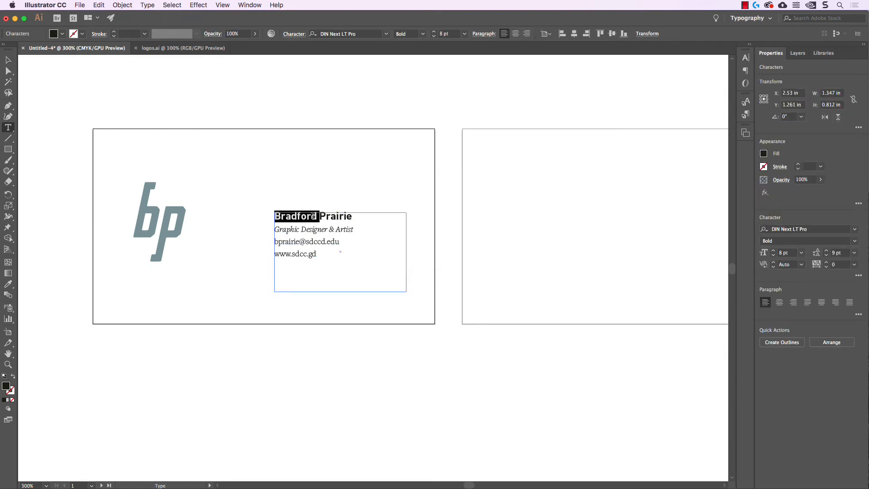
pyautogui.tripleClick(318, 216)
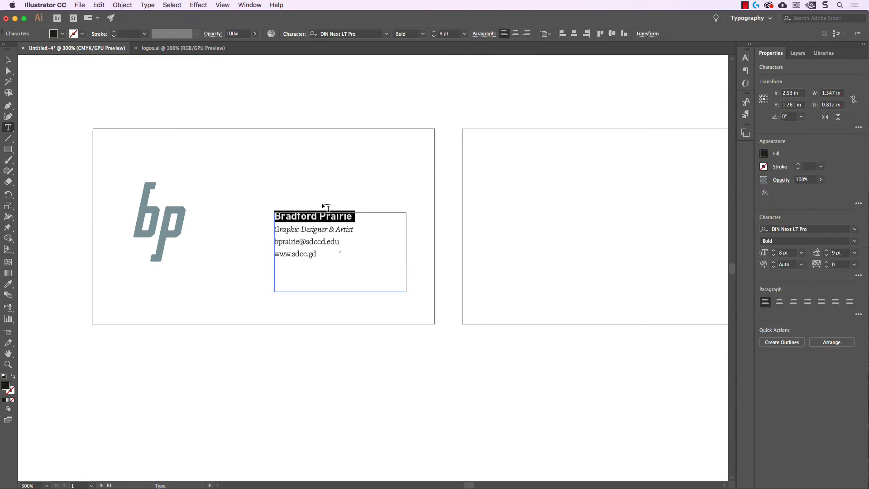
pyautogui.click(295, 34)
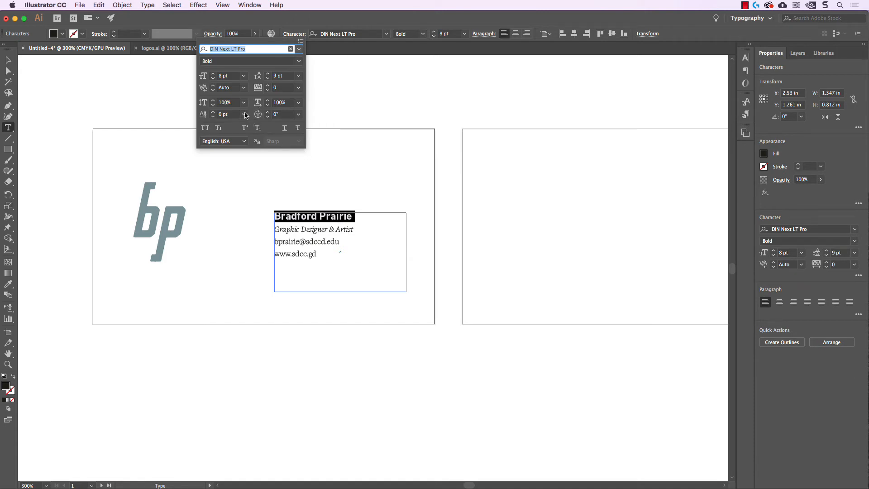
pyautogui.click(209, 131)
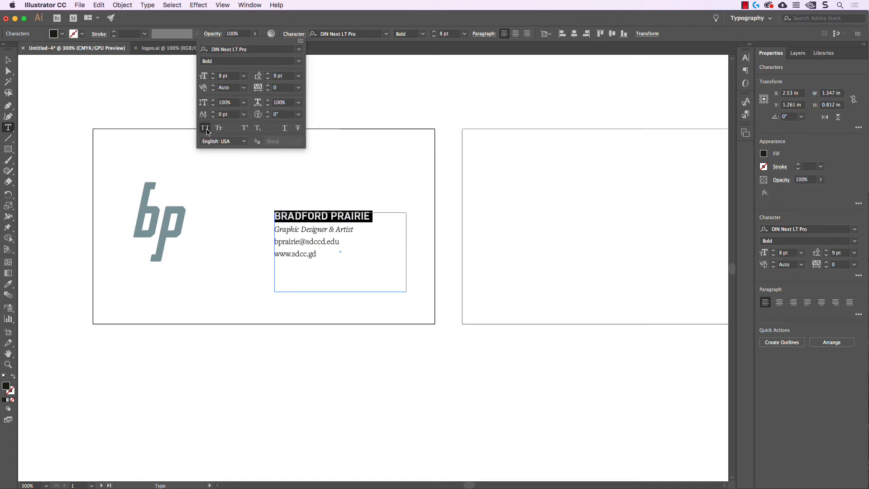
pyautogui.click(283, 87)
pyautogui.write('30')
pyautogui.press('Return')
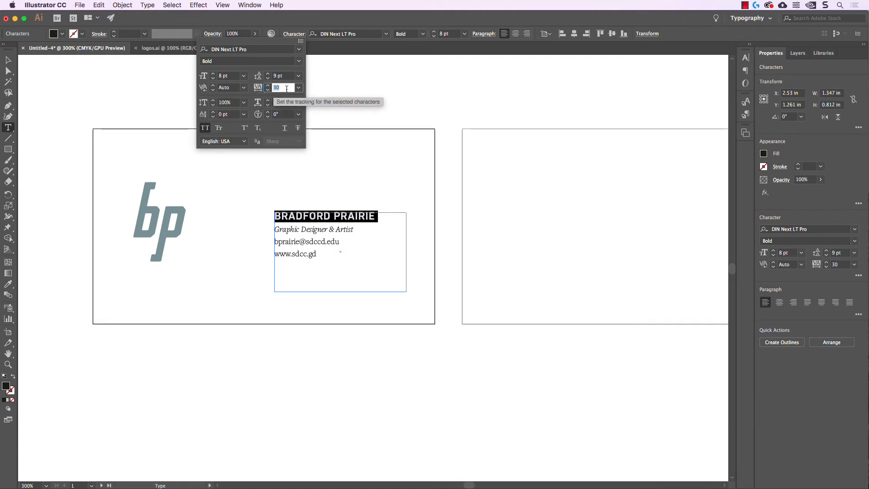
pyautogui.hotkey('shift', 'Up')
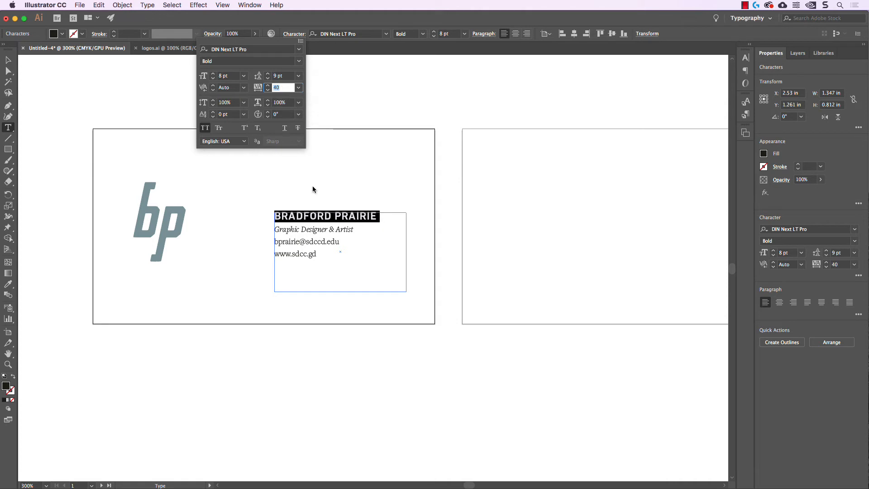
pyautogui.keyDown('super'); pyautogui.click(119, 97); pyautogui.keyUp('super')
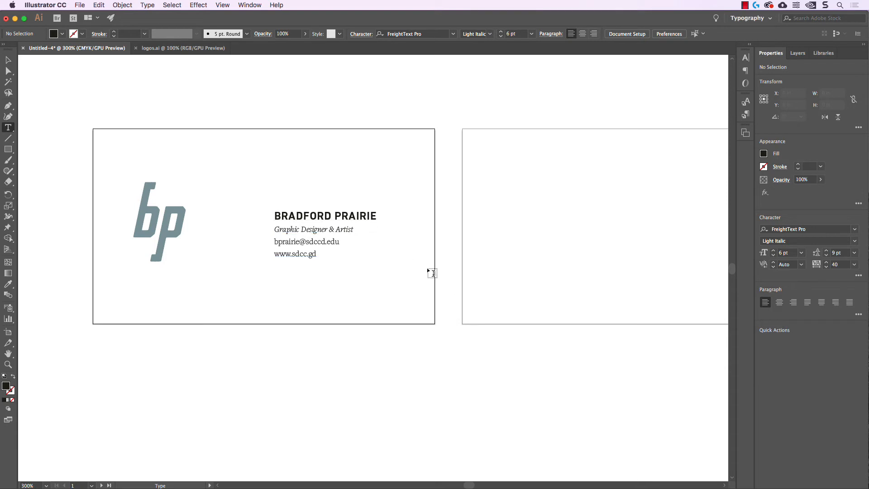
# Reduce the capitalised name line from 8 pt to 7.5 pt.
pyautogui.tripleClick(355, 216)
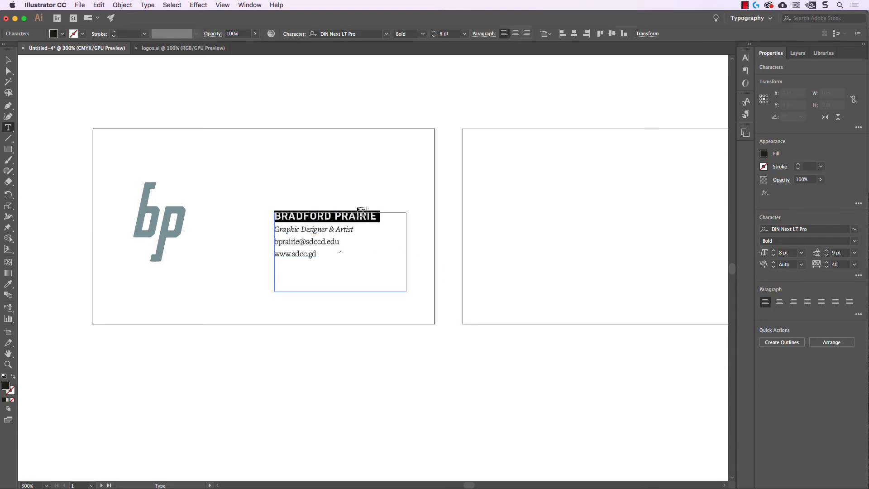
pyautogui.click(451, 34)
pyautogui.moveTo(451, 34); pyautogui.dragTo(407, 31)
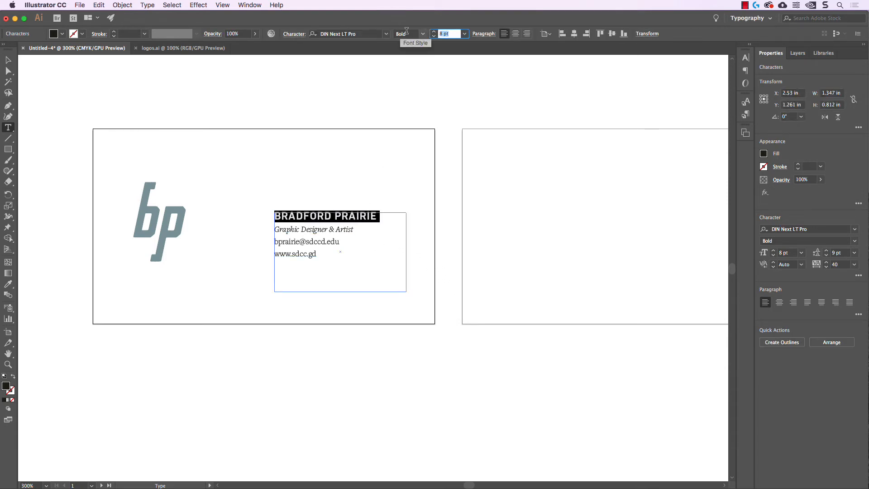
pyautogui.write('7.5')
pyautogui.press('Return')
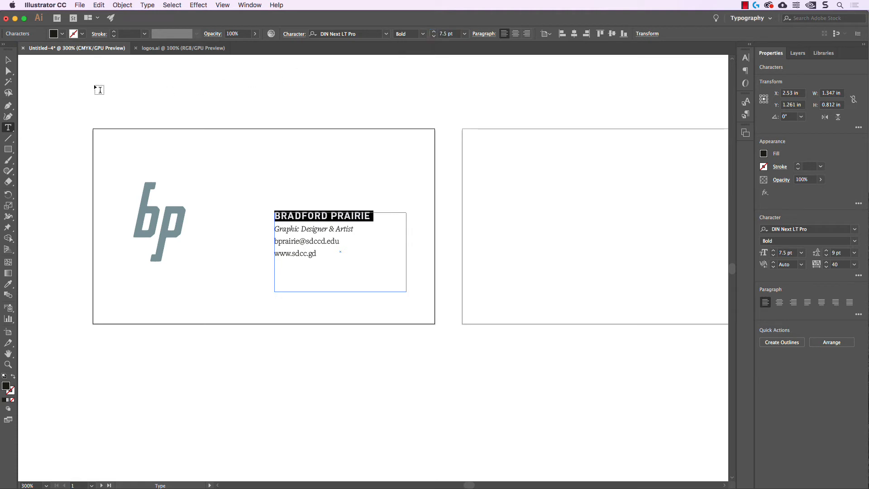
pyautogui.press('Escape')
pyautogui.click(222, 122)
pyautogui.hscroll(1, 289, 121)
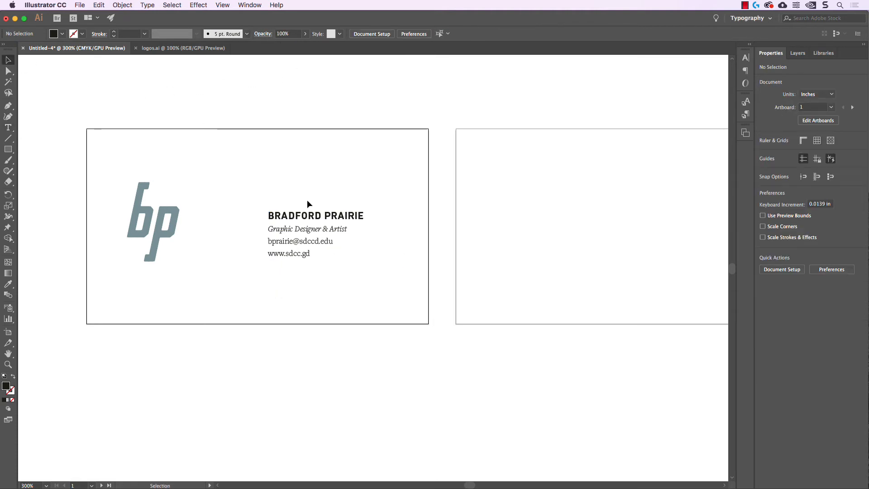
# Copy the bp logo onto the back card and scale it up.
pyautogui.hscroll(2, 364, 156)
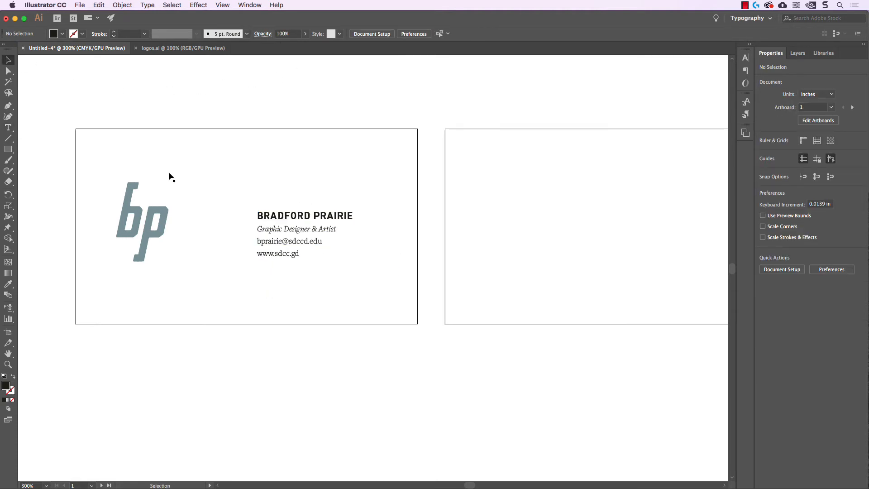
pyautogui.moveTo(627, 195); pyautogui.dragTo(489, 238)
pyautogui.scroll(-1, 504, 219)
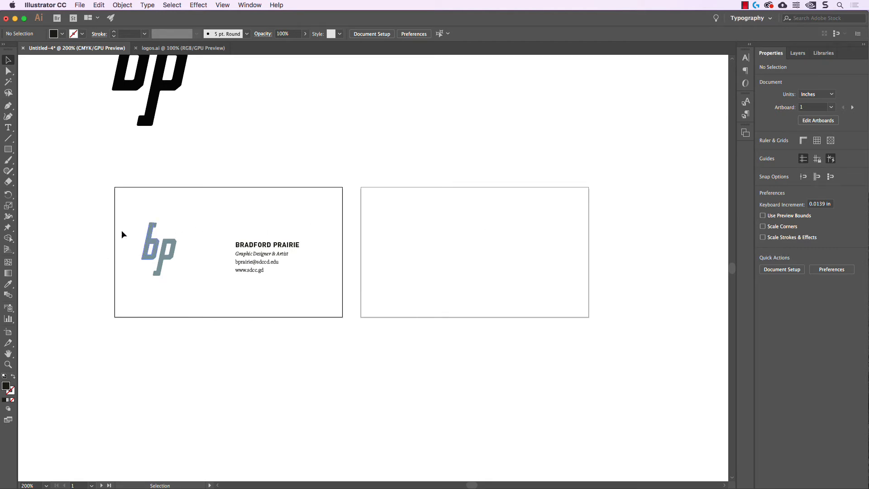
pyautogui.moveTo(117, 210); pyautogui.dragTo(504, 256)
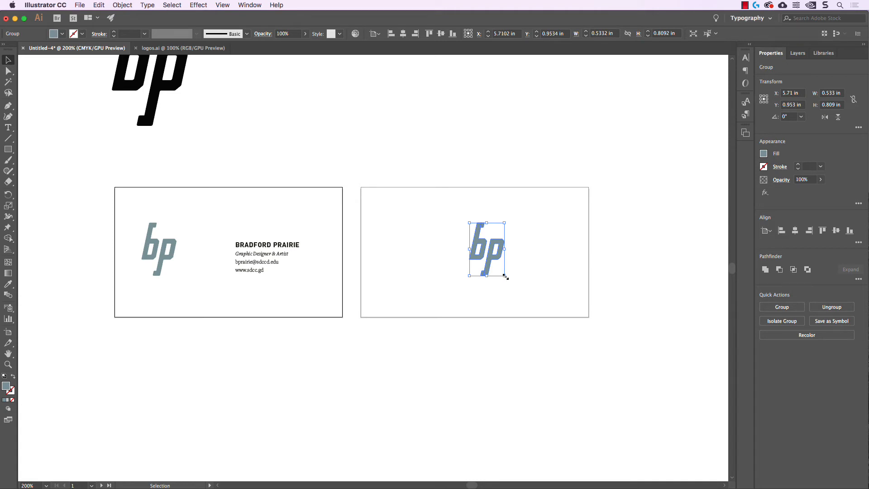
pyautogui.moveTo(504, 276); pyautogui.dragTo(545, 321)
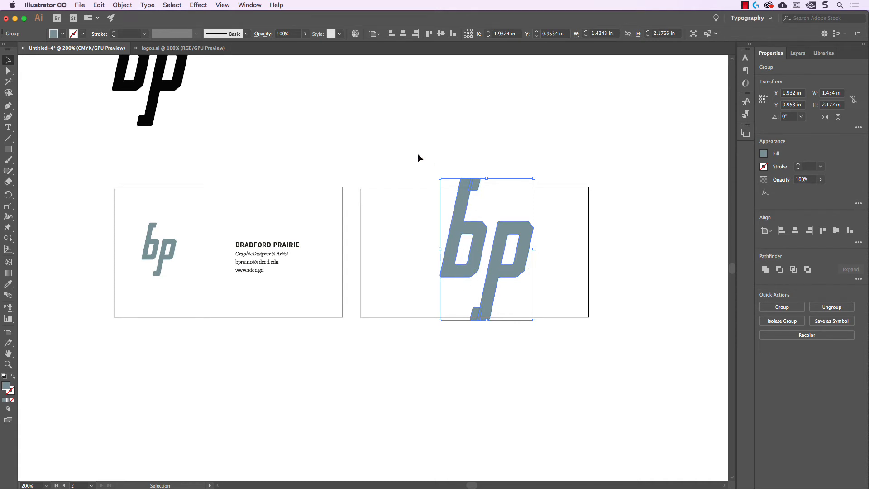
# Centre the enlarged logo horizontally and vertically on the back card artboard.
pyautogui.click(378, 34)
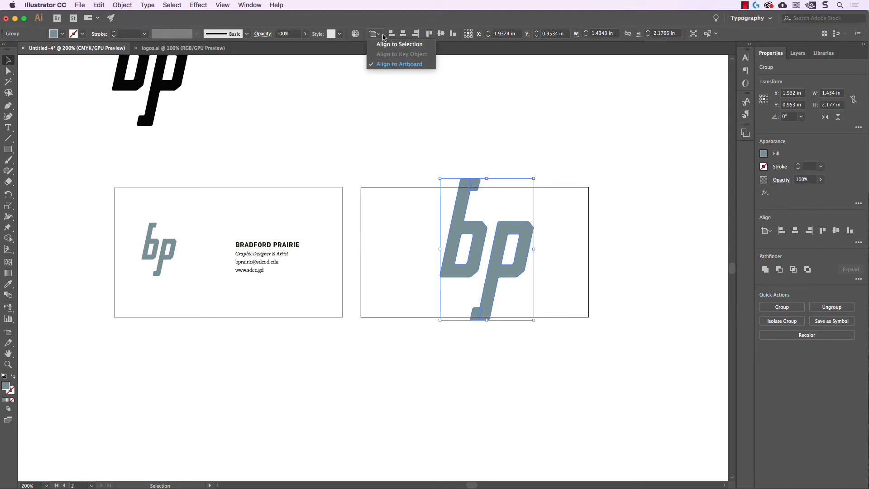
pyautogui.click(379, 36)
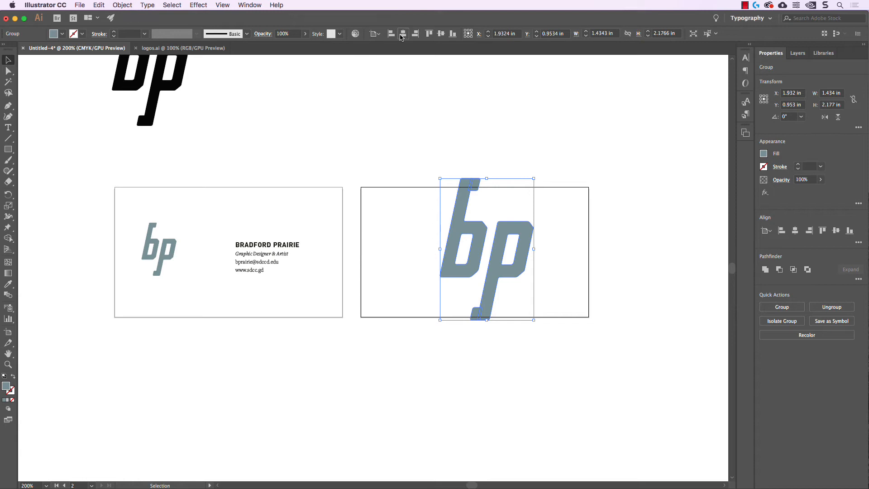
pyautogui.click(404, 35)
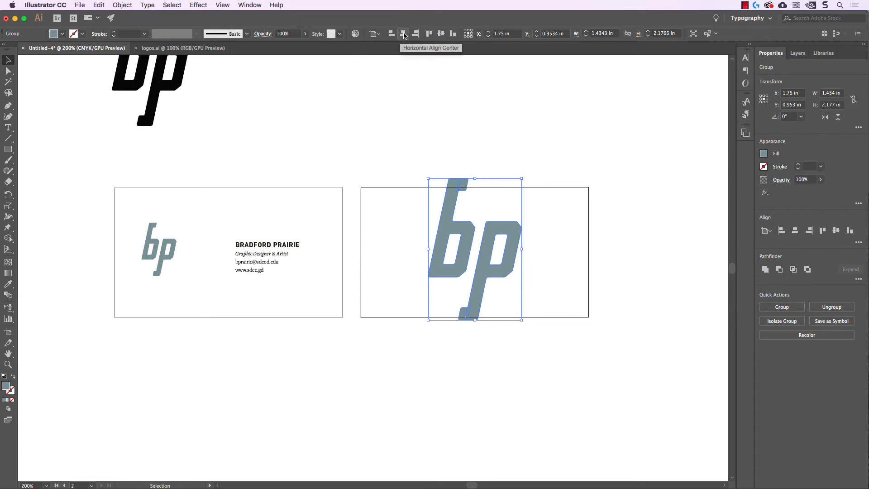
pyautogui.click(441, 34)
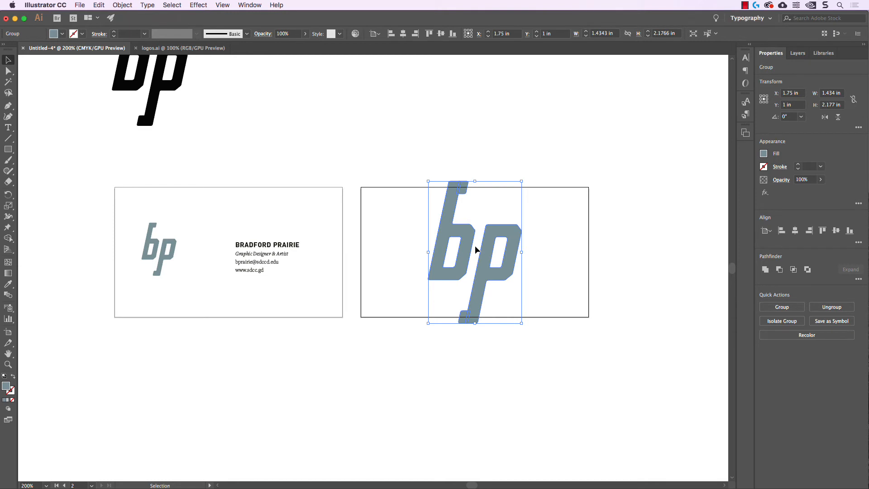
pyautogui.click(575, 216)
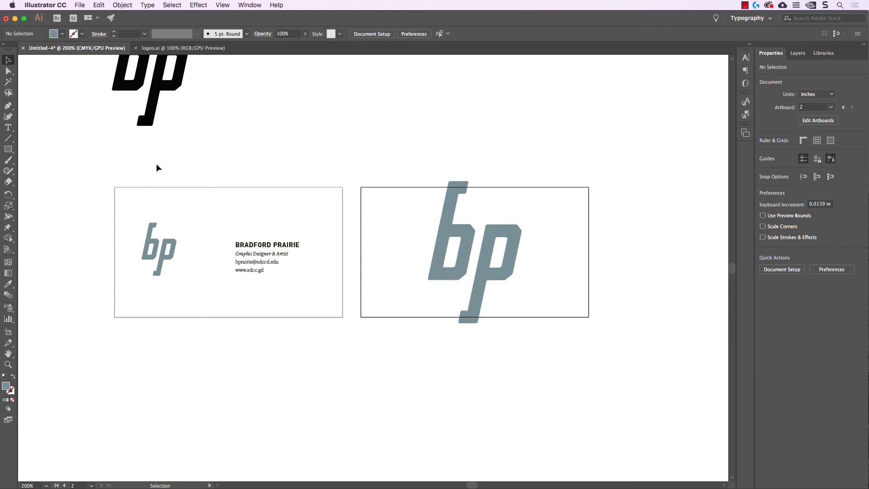
# Draw a rectangle over the back card and make a clipping mask with the bp logo.
pyautogui.click(8, 150)
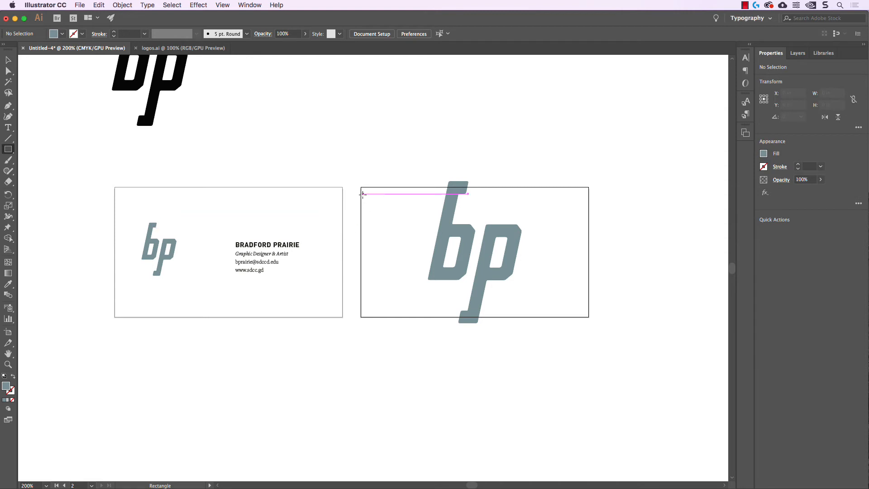
pyautogui.moveTo(361, 188); pyautogui.dragTo(590, 318)
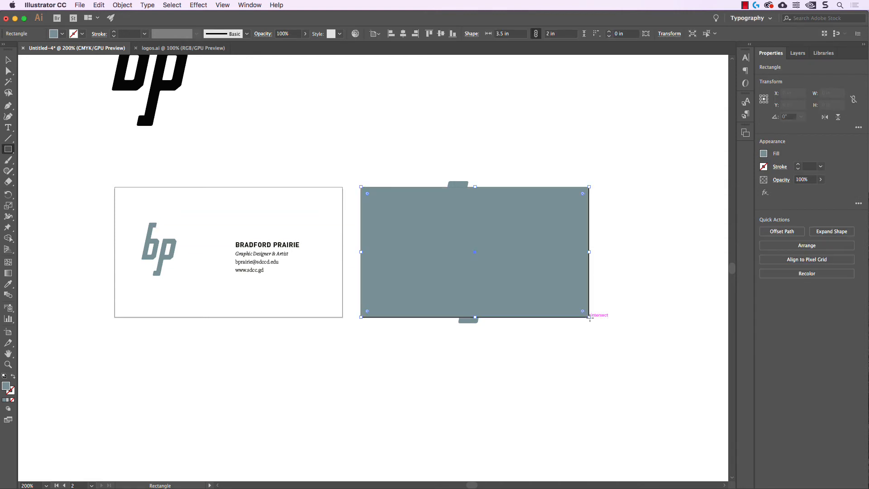
pyautogui.click(8, 60)
pyautogui.click(357, 144)
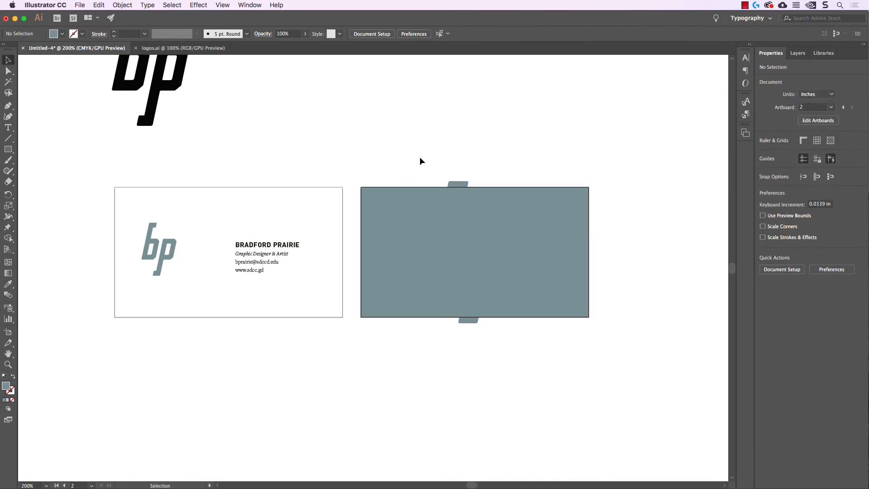
pyautogui.moveTo(402, 148); pyautogui.dragTo(549, 355)
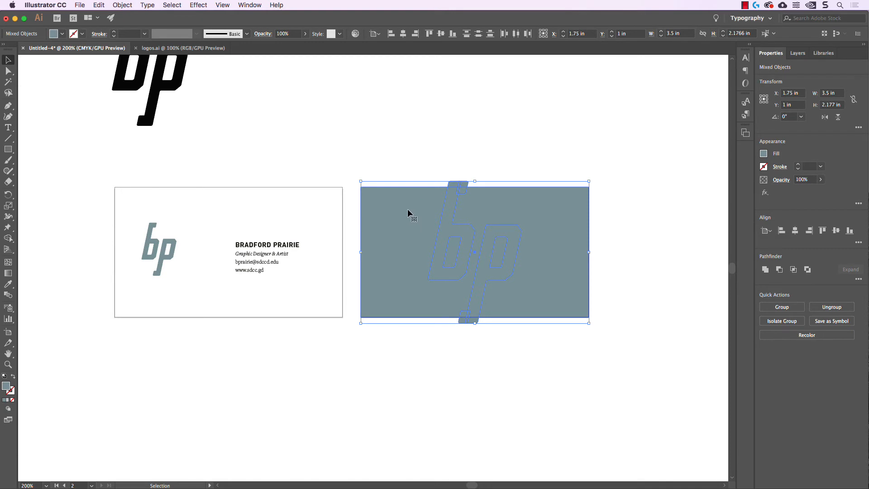
pyautogui.click(122, 5)
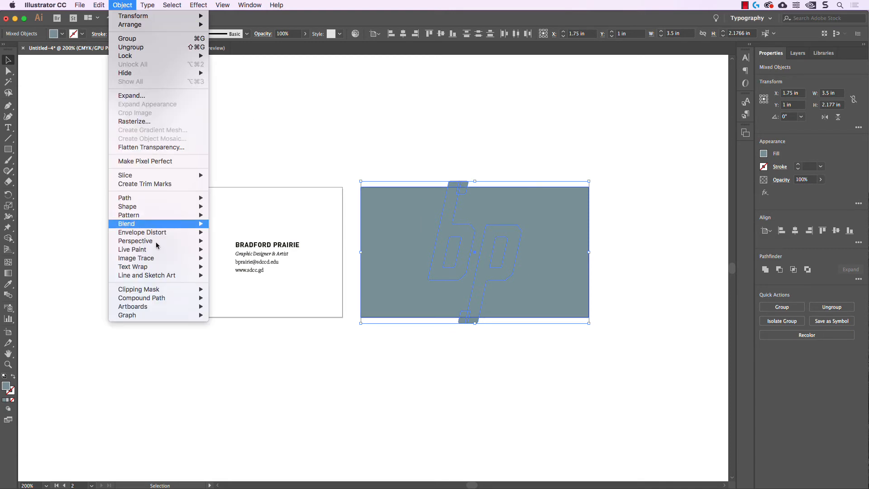
pyautogui.moveTo(182, 289)
pyautogui.click(227, 290)
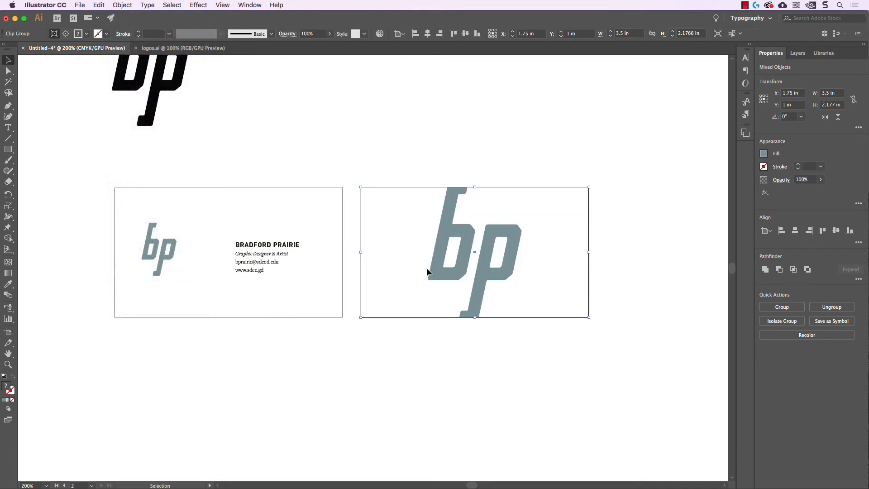
pyautogui.click(452, 177)
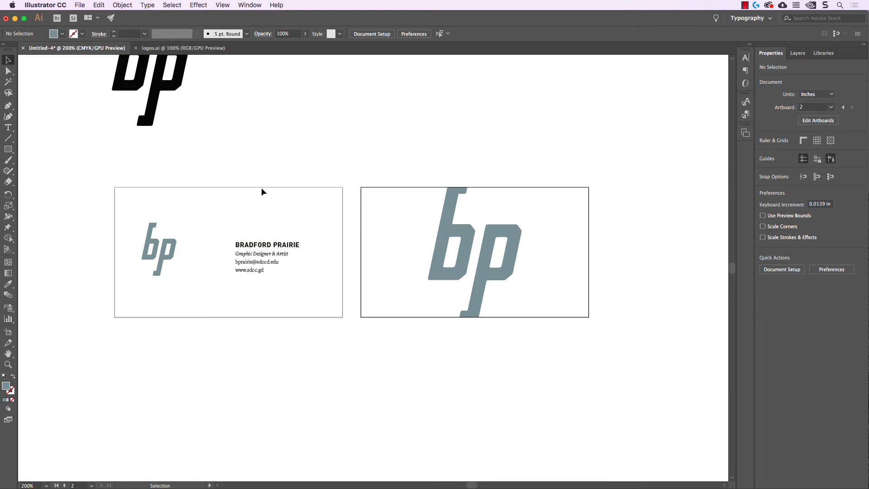
# Draw a rectangle covering the back card, filled near-black C=69 M=63 Y=71 K=77.
pyautogui.click(8, 149)
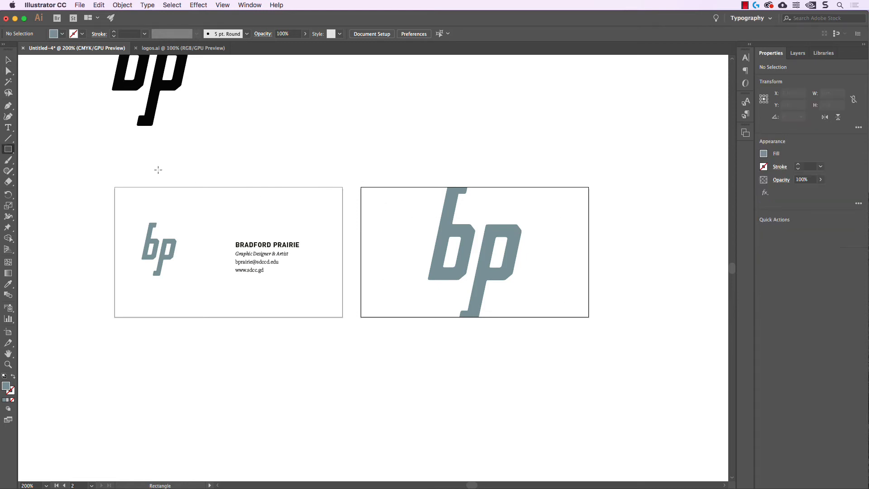
pyautogui.moveTo(361, 187)
pyautogui.mouseDown()
pyautogui.moveTo(564, 287)
pyautogui.moveTo(589, 317)
pyautogui.mouseUp()
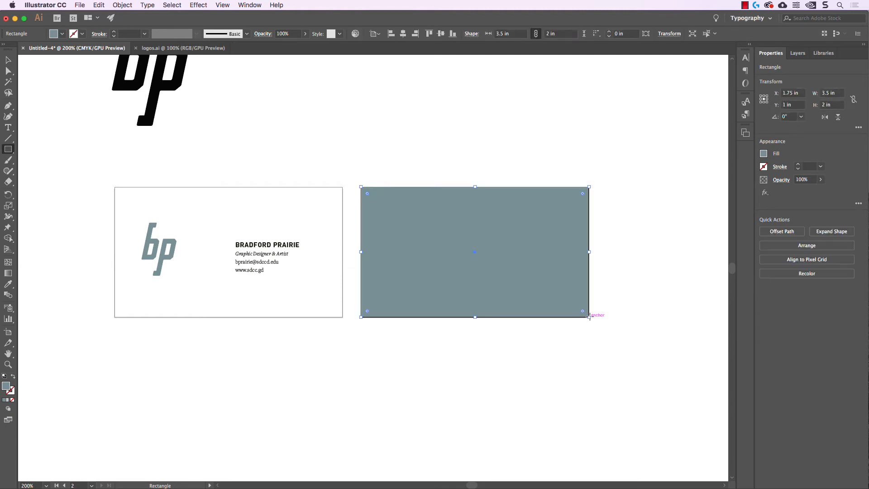
pyautogui.click(57, 33)
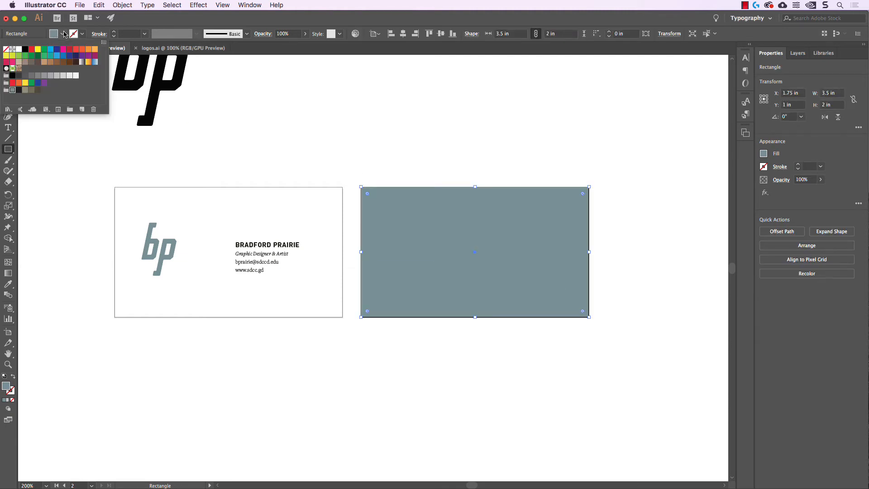
pyautogui.click(19, 91)
# Send the dark rectangle to the back, behind the bp logo.
pyautogui.click(131, 7)
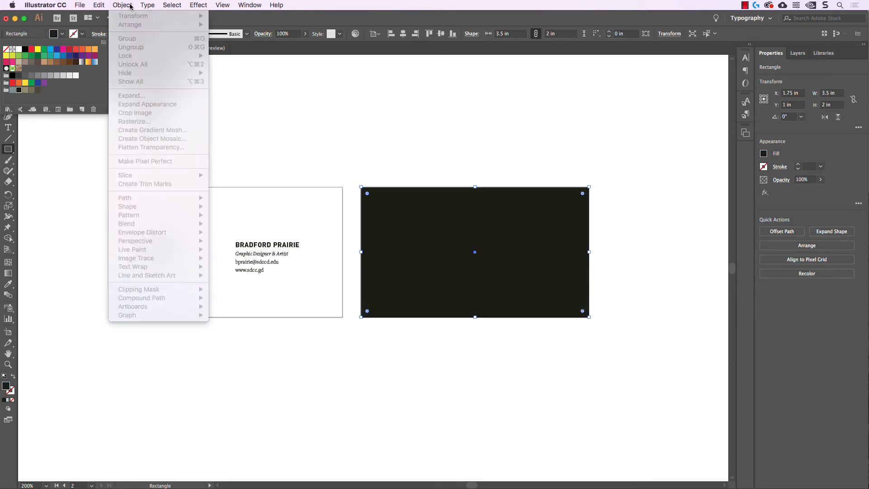
pyautogui.click(405, 143)
pyautogui.click(8, 59)
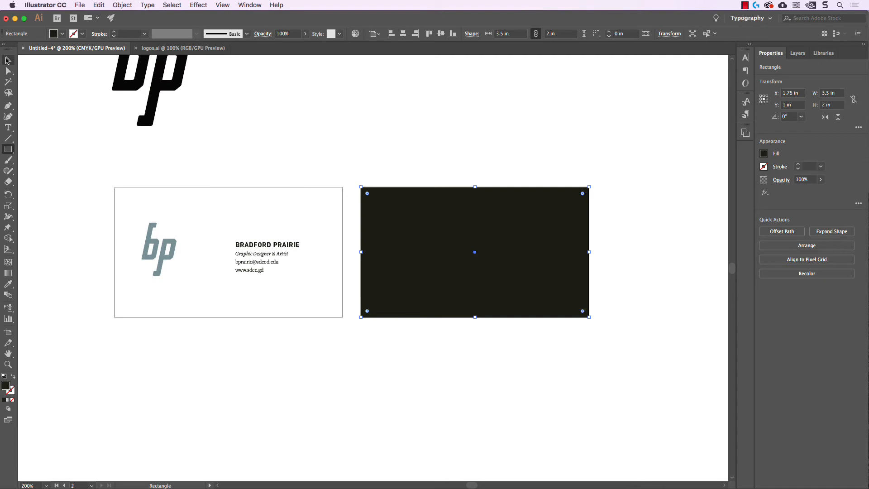
pyautogui.click(413, 183)
pyautogui.click(404, 199)
pyautogui.click(122, 5)
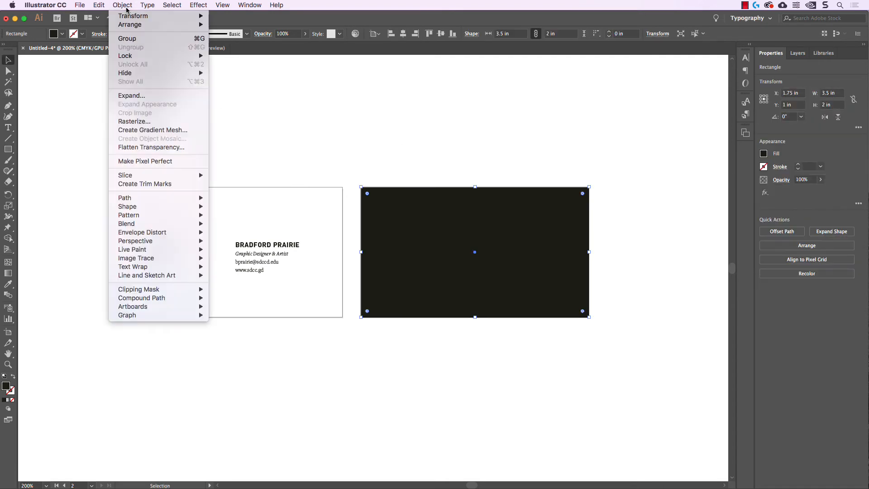
pyautogui.moveTo(131, 18)
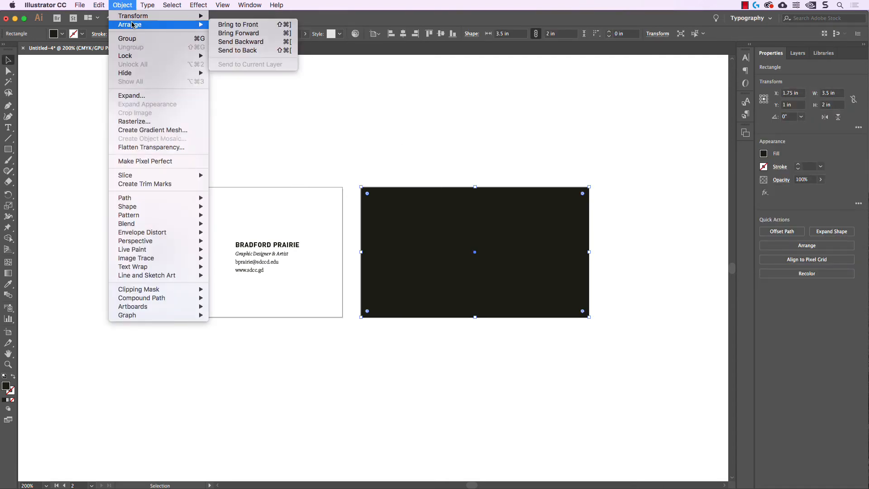
pyautogui.click(244, 51)
pyautogui.click(506, 136)
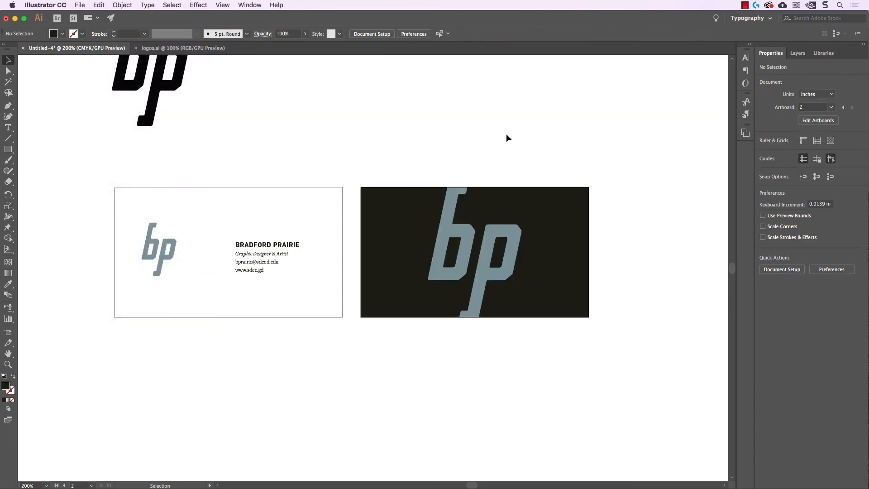
# Move the front card's logo and text lower, then shift the text block slightly right.
pyautogui.hscroll(2, 505, 138)
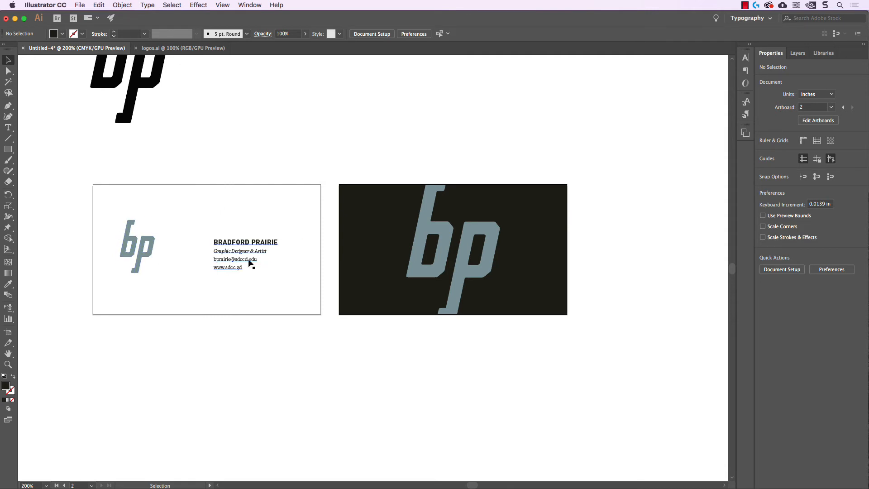
pyautogui.moveTo(98, 191); pyautogui.dragTo(308, 286)
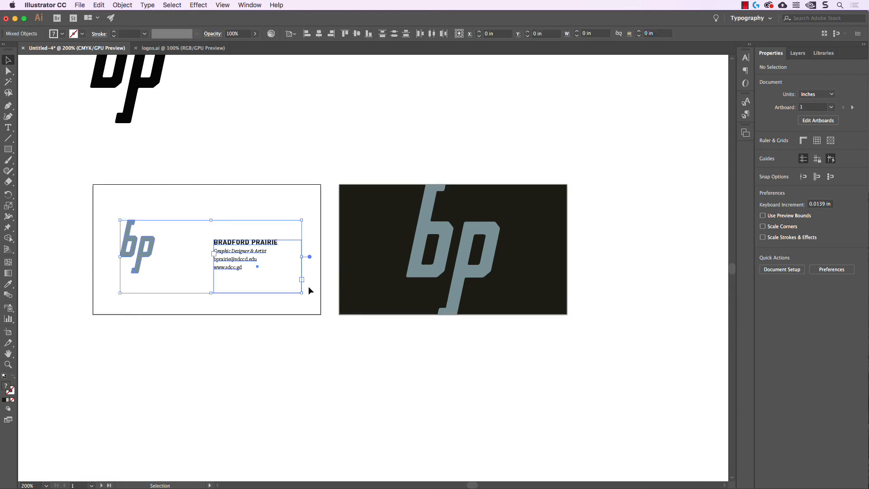
pyautogui.hotkey('shift', 'Down')
pyautogui.hotkey('shift', 'Down')
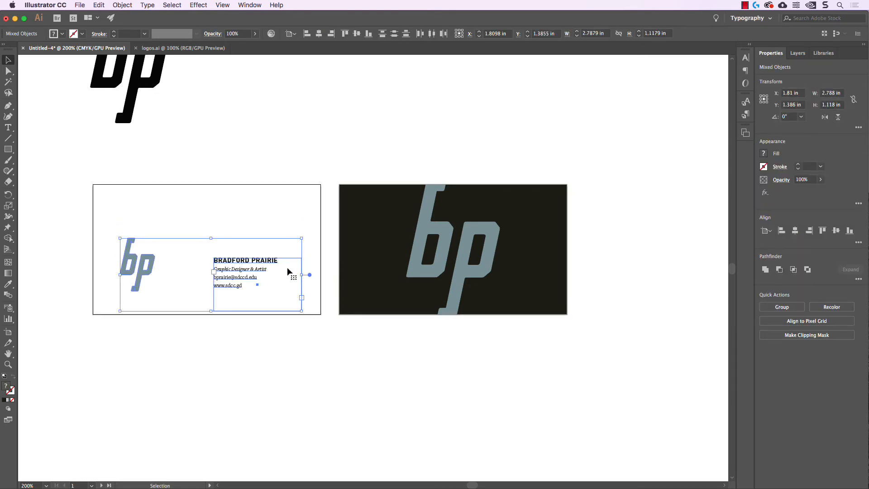
pyautogui.press('Left')
pyautogui.press('Down')
pyautogui.press('Left')
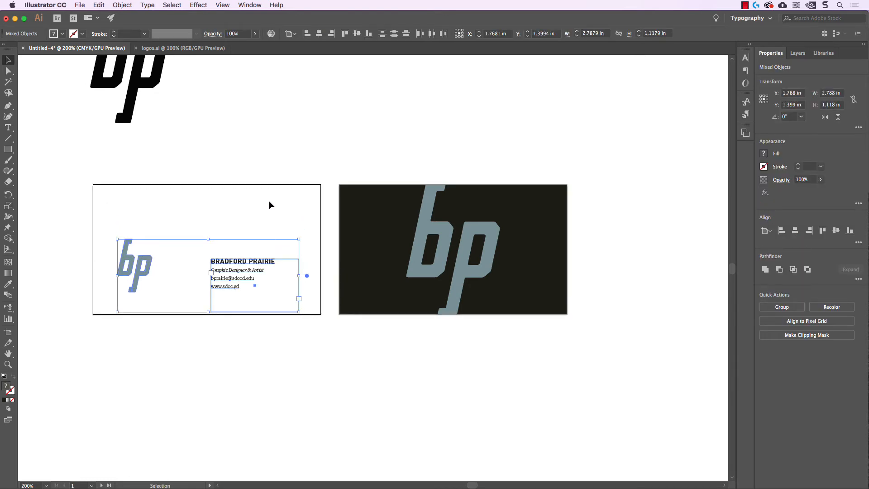
pyautogui.click(269, 200)
pyautogui.click(289, 306)
pyautogui.moveTo(263, 257); pyautogui.dragTo(275, 253)
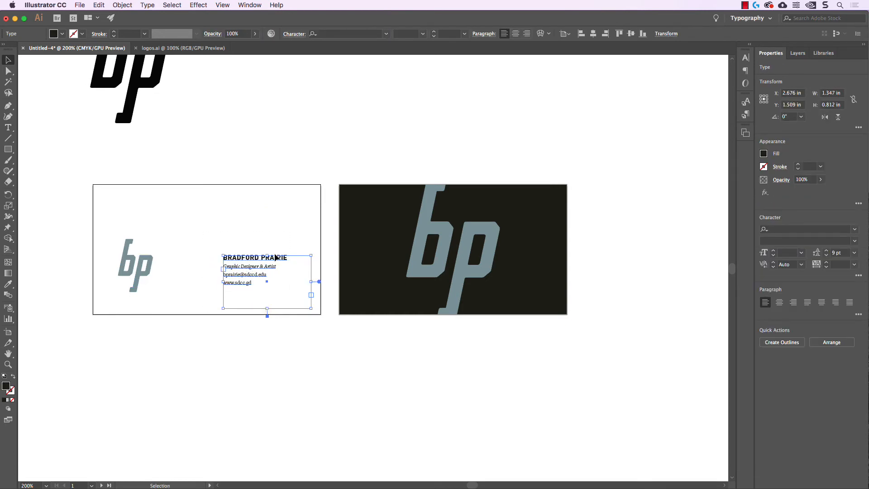
pyautogui.click(293, 224)
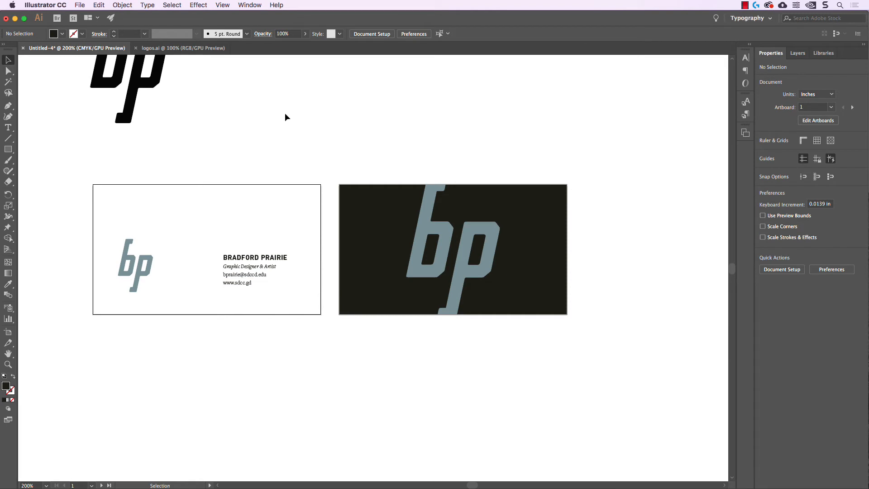
# Show rulers and drag a horizontal guide level with the name line.
pyautogui.click(221, 5)
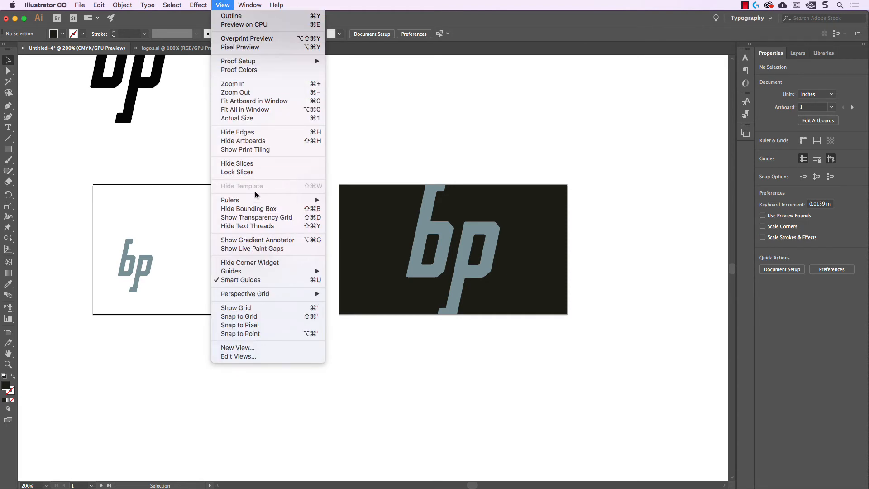
pyautogui.moveTo(256, 200)
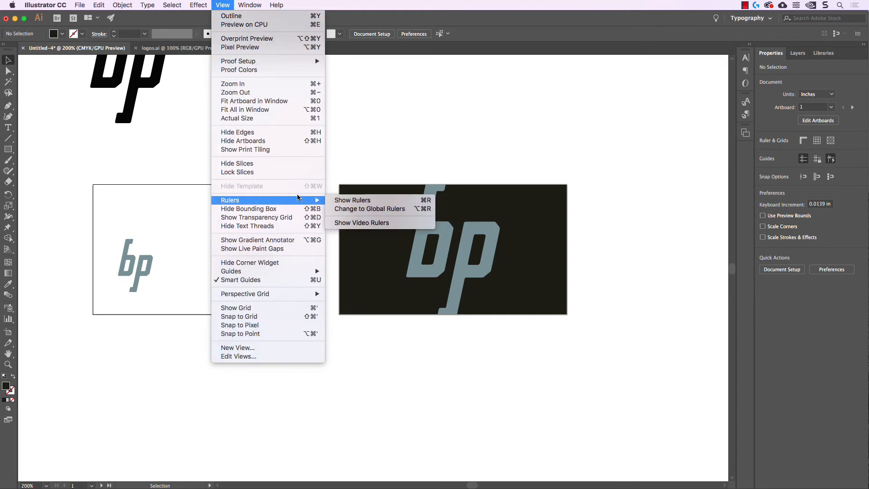
pyautogui.click(349, 200)
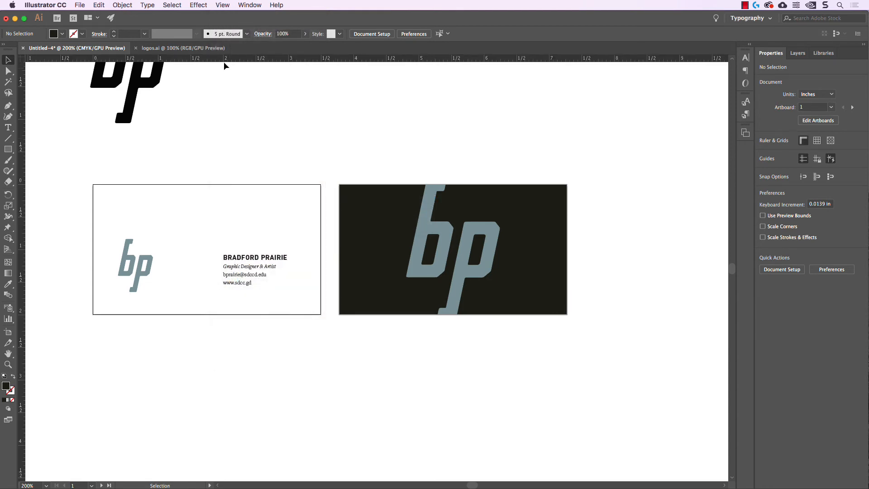
pyautogui.moveTo(224, 61); pyautogui.dragTo(151, 253)
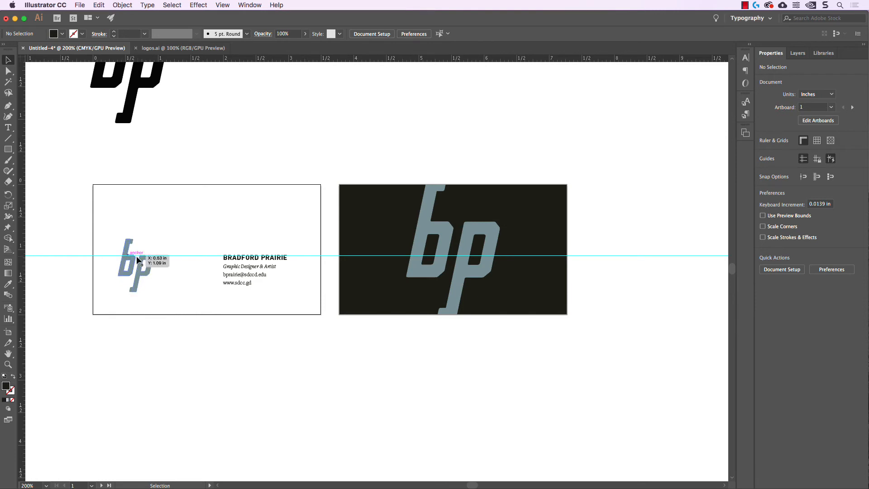
# Align the contact text block's name line to the guide, then zoom out to both cards.
pyautogui.click(263, 266)
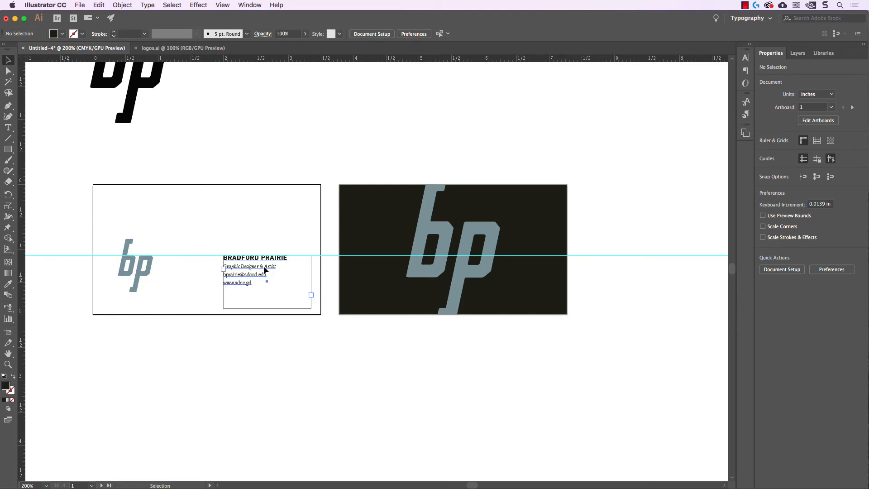
pyautogui.press('super+equal')
pyautogui.press('super+equal')
pyautogui.press('super+equal')
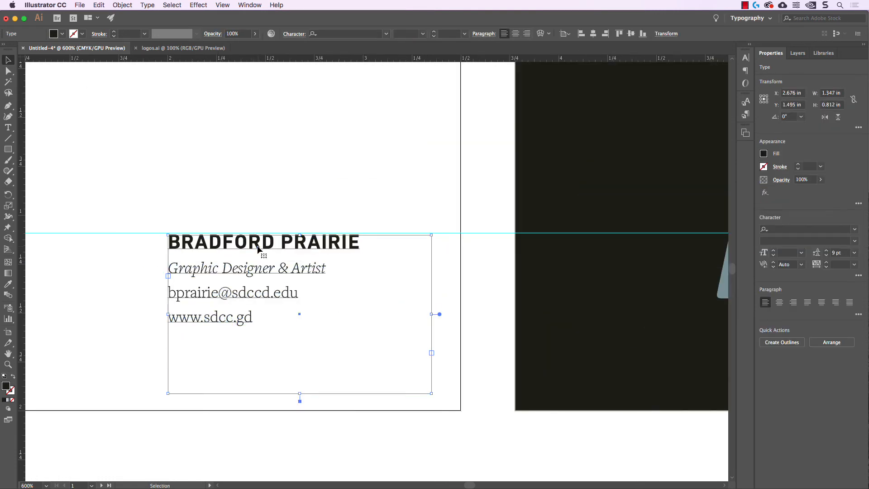
pyautogui.moveTo(256, 245); pyautogui.dragTo(252, 239)
pyautogui.click(228, 185)
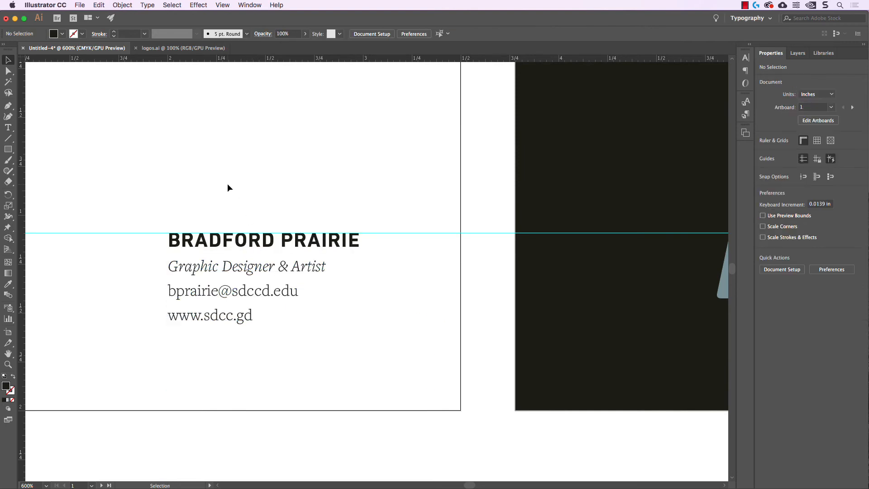
pyautogui.press('super+minus')
pyautogui.press('super+minus')
pyautogui.moveTo(315, 165); pyautogui.dragTo(272, 173)
pyautogui.press('super+minus')
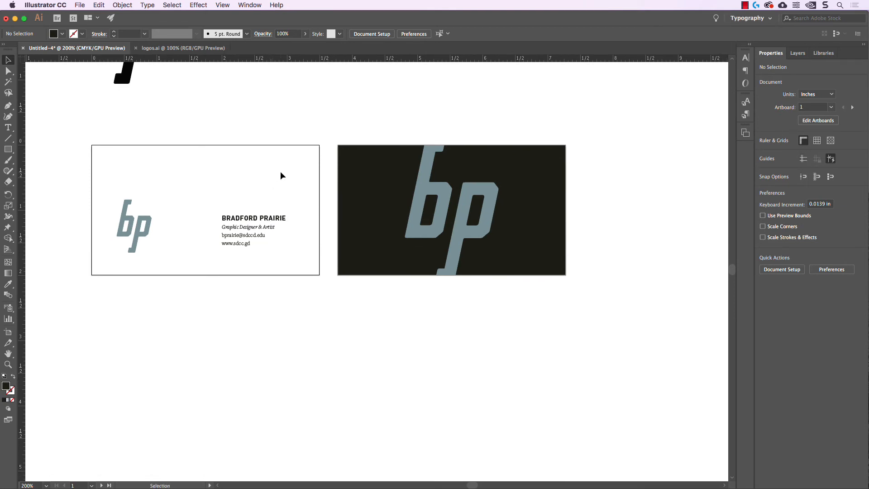
# Set the contact text leading to 8.5 pt.
pyautogui.click(260, 229)
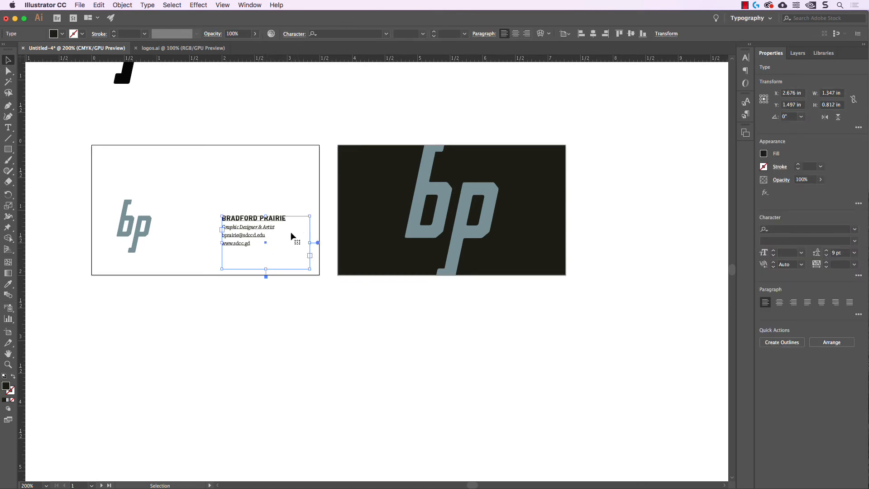
pyautogui.click(296, 36)
pyautogui.click(254, 80)
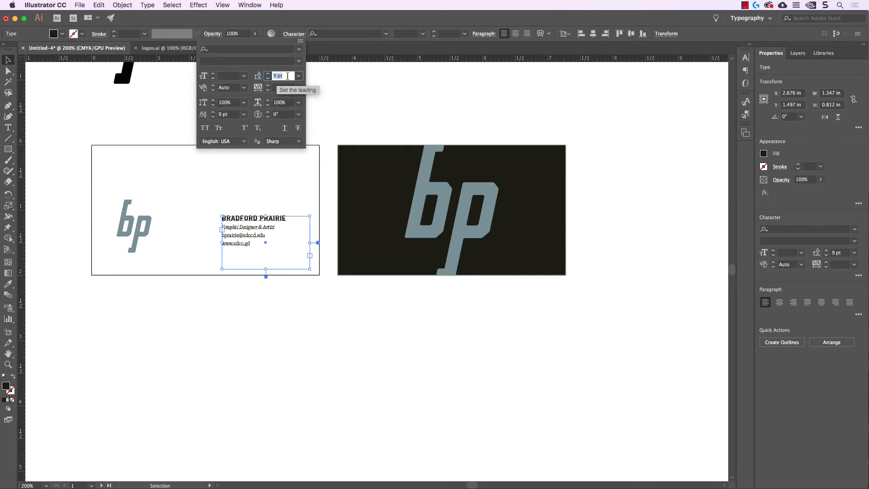
pyautogui.write('8.5')
pyautogui.press('Return')
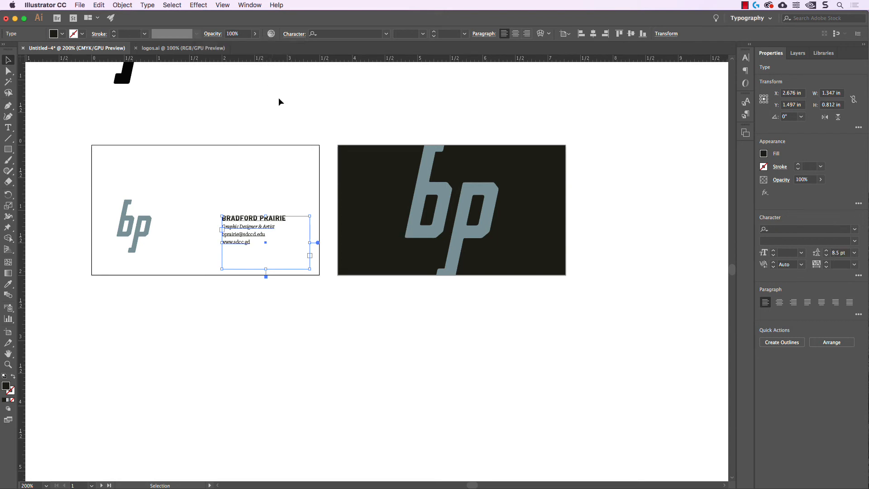
pyautogui.click(279, 114)
# Nudge the text block and the front card's bp logo into position.
pyautogui.click(279, 219)
pyautogui.press('Right')
pyautogui.press('Right')
pyautogui.press('Right')
pyautogui.press('Right')
pyautogui.press('Right')
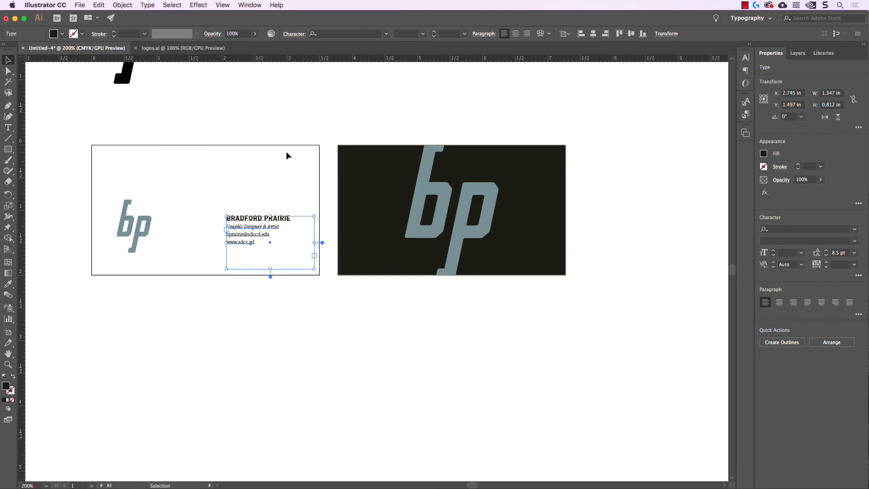
pyautogui.click(286, 151)
pyautogui.click(277, 219)
pyautogui.press('Left')
pyautogui.press('Left')
pyautogui.press('Left')
pyautogui.press('Left')
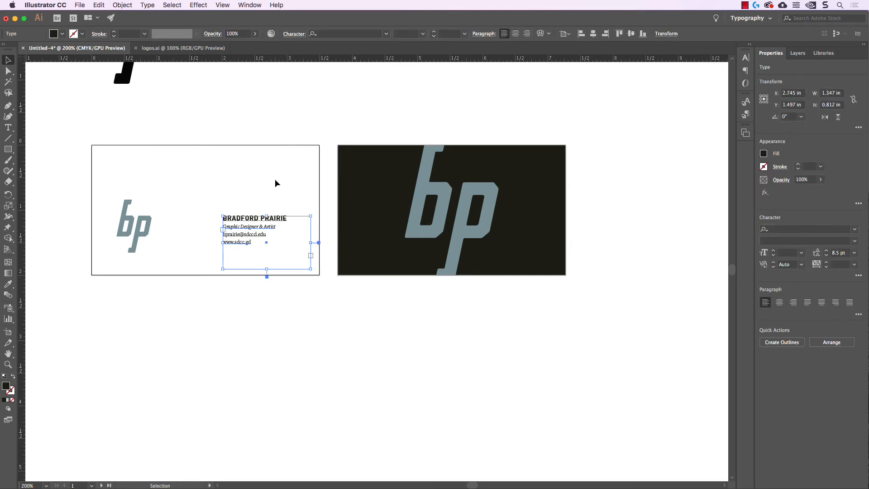
pyautogui.click(278, 184)
pyautogui.moveTo(169, 251); pyautogui.dragTo(172, 260)
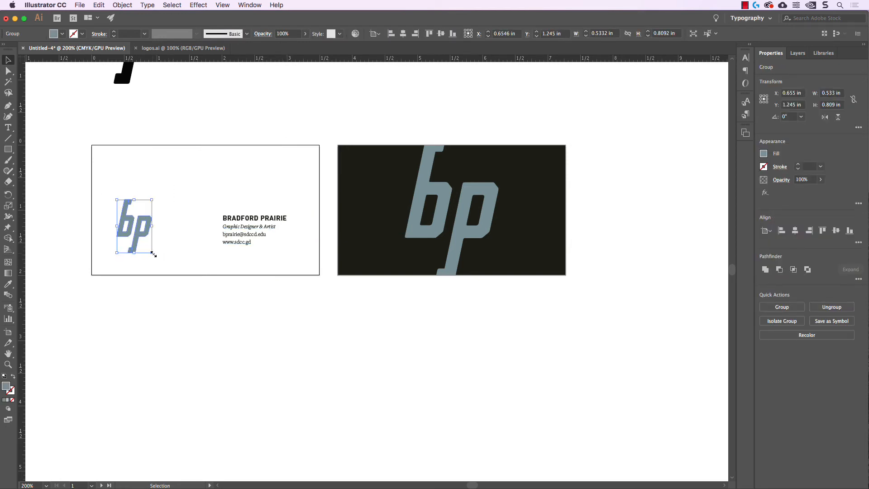
pyautogui.press('Right')
pyautogui.press('Right')
pyautogui.press('Right')
pyautogui.press('Right')
pyautogui.press('Right')
pyautogui.press('Left')
pyautogui.press('Left')
pyautogui.click(207, 185)
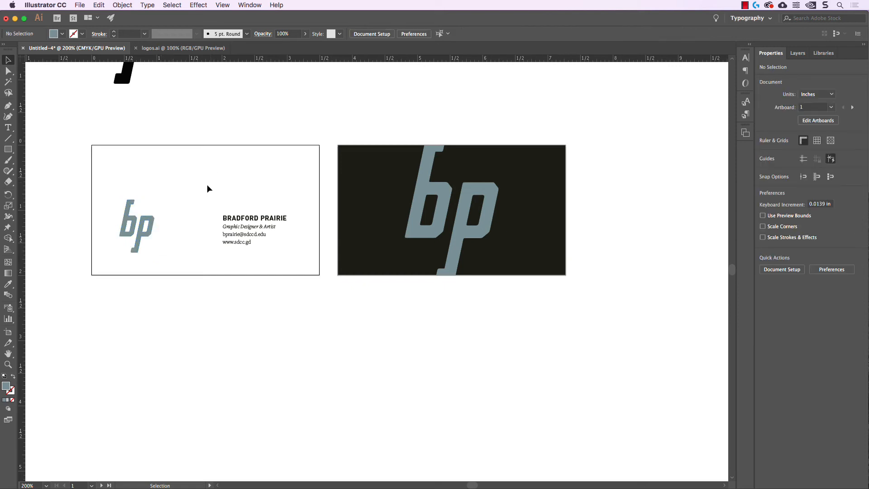
# Nudge the name and contact text block slightly left and recheck it.
pyautogui.moveTo(207, 189); pyautogui.dragTo(303, 260)
pyautogui.press('Left')
pyautogui.press('Left')
pyautogui.click(291, 184)
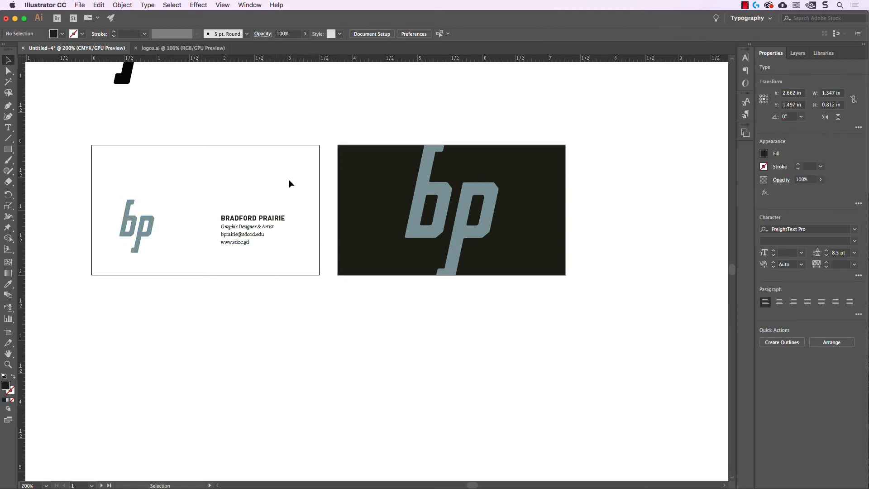
pyautogui.moveTo(319, 162); pyautogui.dragTo(297, 171)
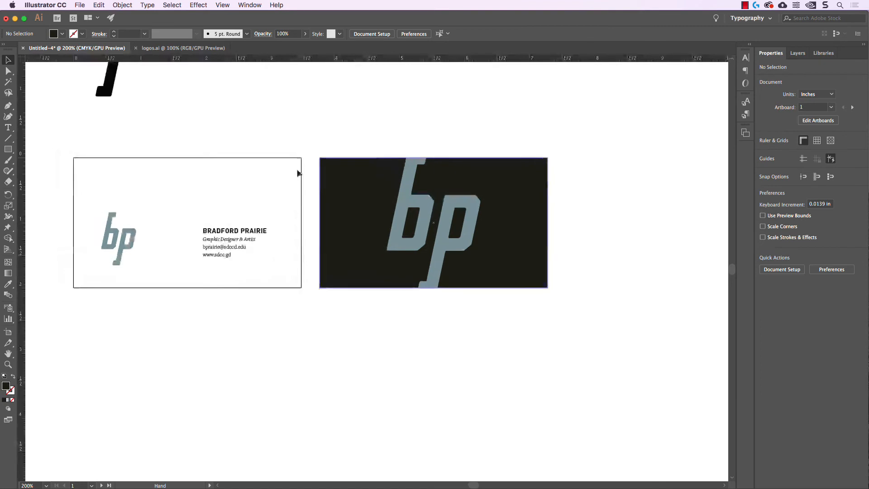
pyautogui.click(227, 239)
pyautogui.doubleClick(227, 239)
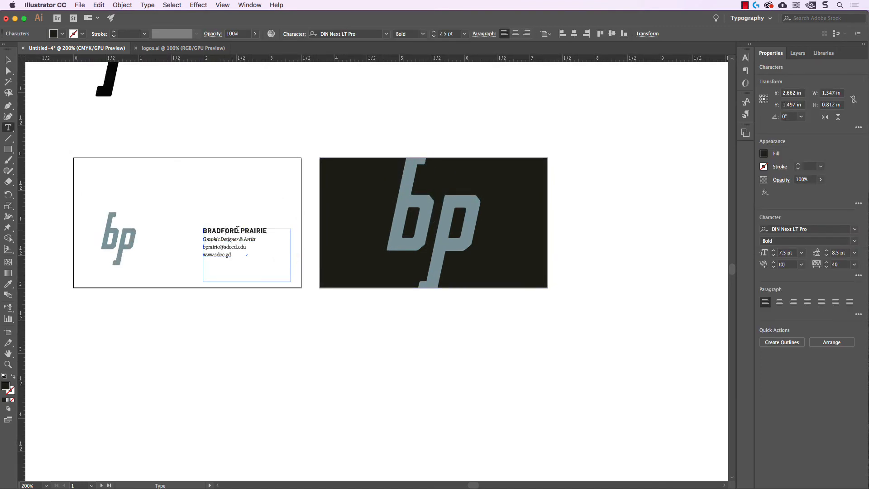
pyautogui.press('Escape')
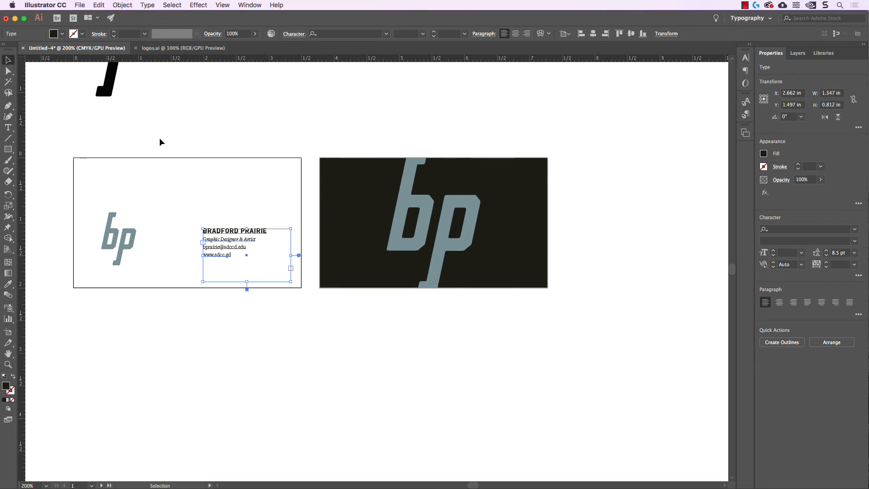
pyautogui.click(160, 139)
pyautogui.moveTo(222, 155); pyautogui.dragTo(233, 137)
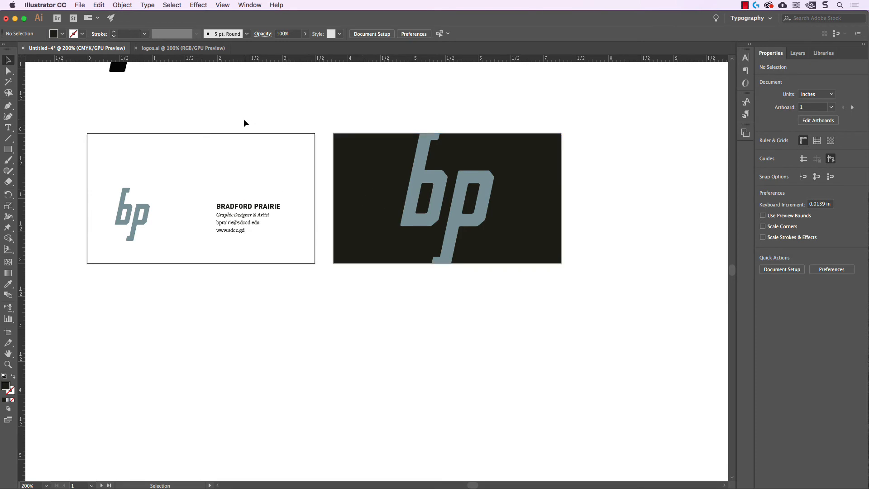
# Copy Artboard 1 and Artboard 2 below the originals, giving four card artboards.
pyautogui.moveTo(238, 120); pyautogui.dragTo(245, 112)
pyautogui.click(9, 333)
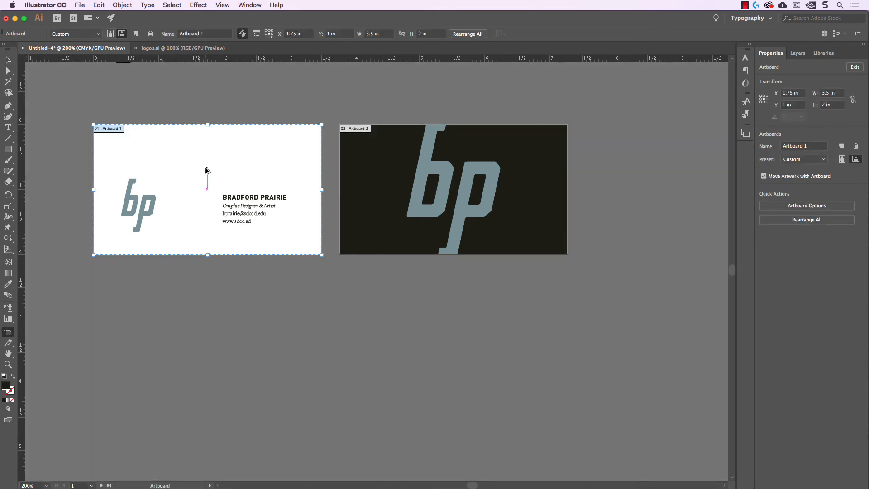
pyautogui.moveTo(206, 170); pyautogui.dragTo(198, 332)
pyautogui.moveTo(398, 165); pyautogui.dragTo(403, 326)
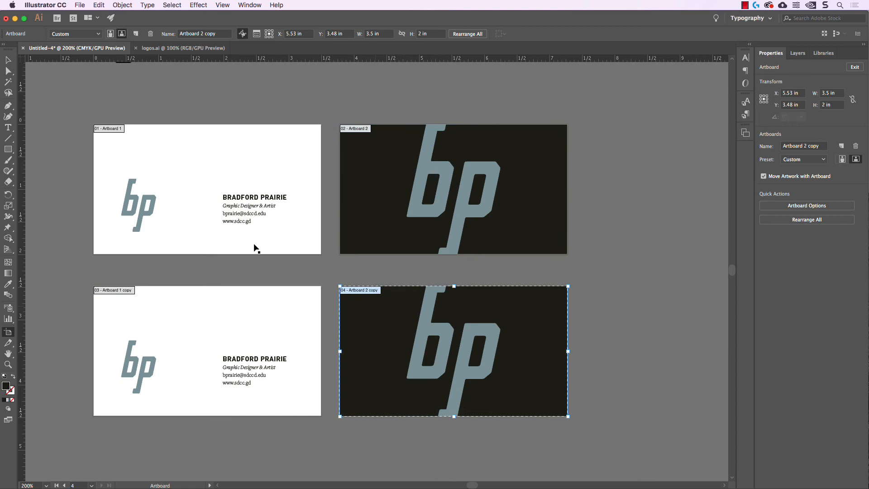
pyautogui.click(8, 60)
pyautogui.scroll(-2, 173, 89)
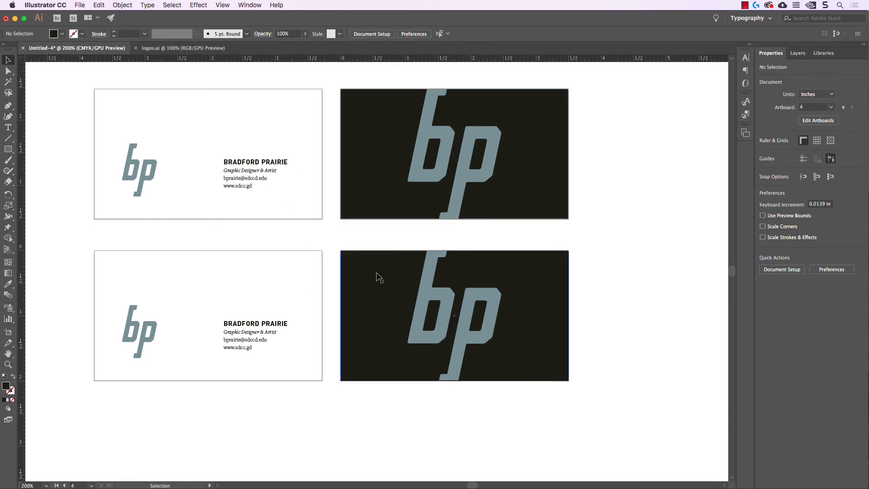
pyautogui.click(190, 324)
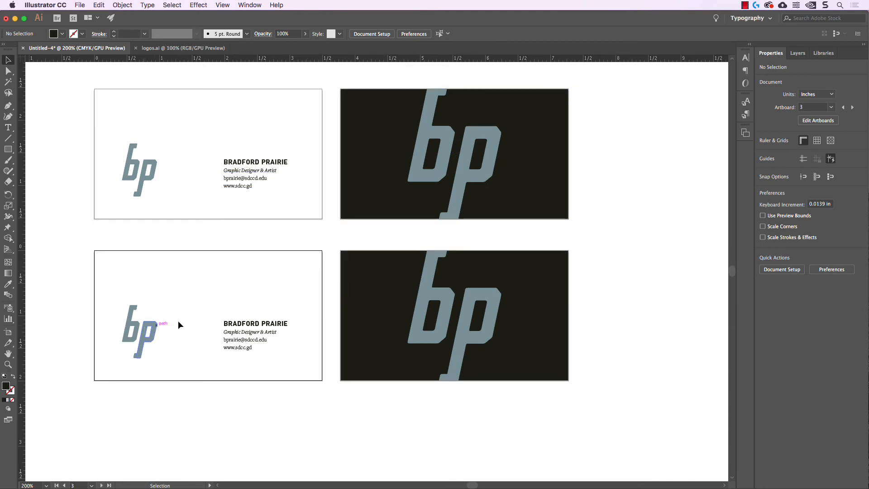
pyautogui.doubleClick(235, 325)
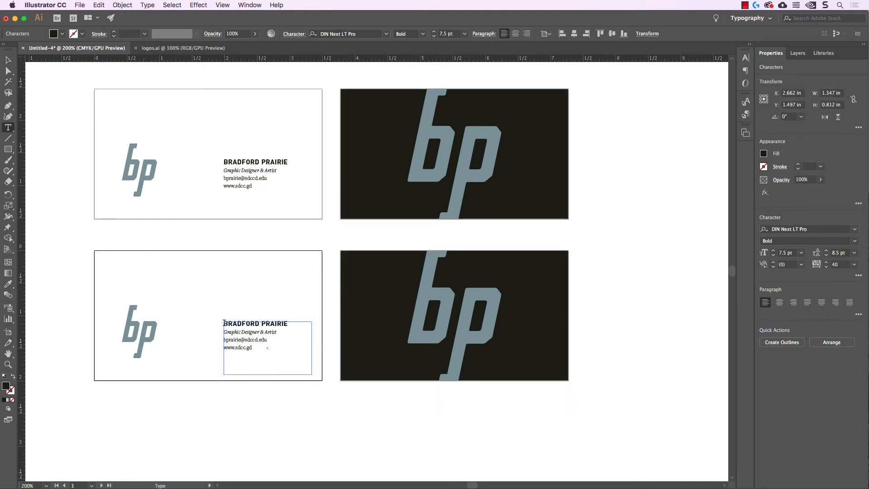
pyautogui.moveTo(224, 324); pyautogui.dragTo(288, 323)
pyautogui.click(62, 34)
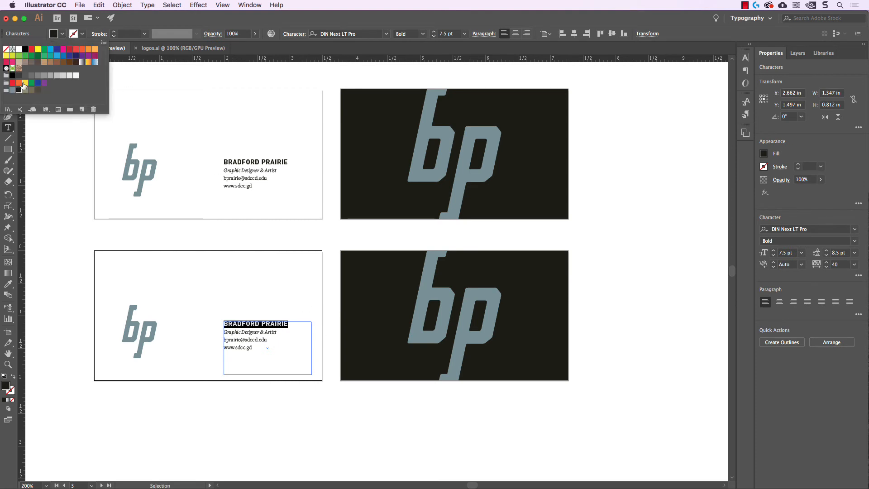
pyautogui.click(14, 90)
pyautogui.click(7, 60)
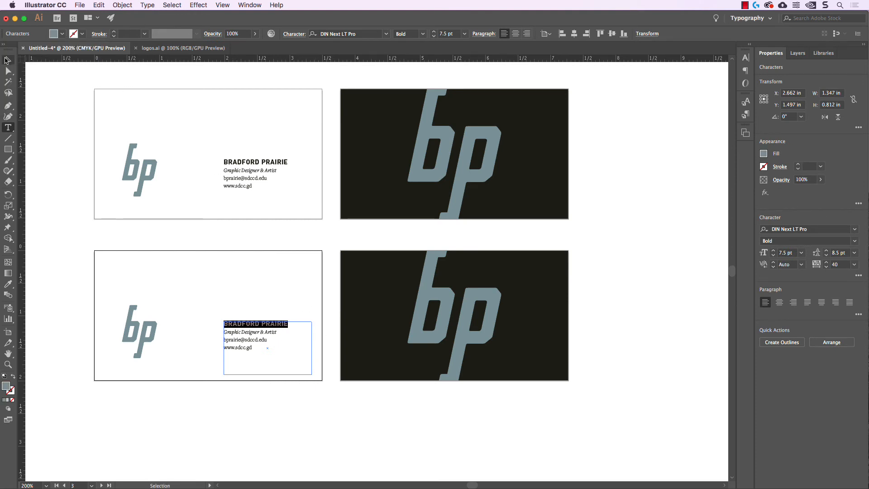
pyautogui.click(68, 181)
pyautogui.scroll(-1, 132, 250)
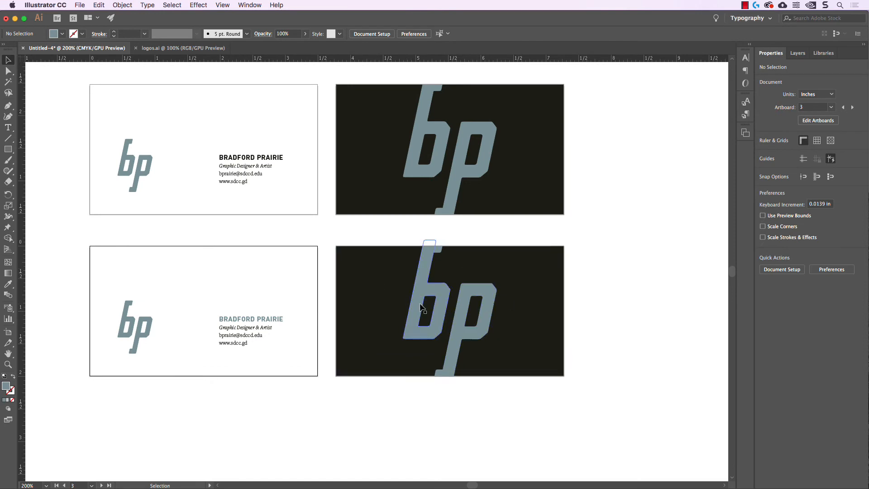
pyautogui.click(424, 273)
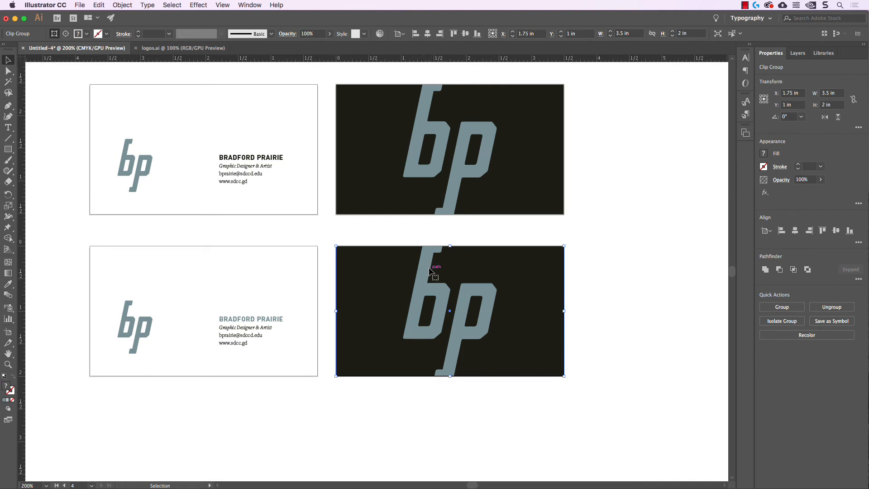
# Fill the bp logo inside the lower-right card's clip group black.
pyautogui.doubleClick(424, 270)
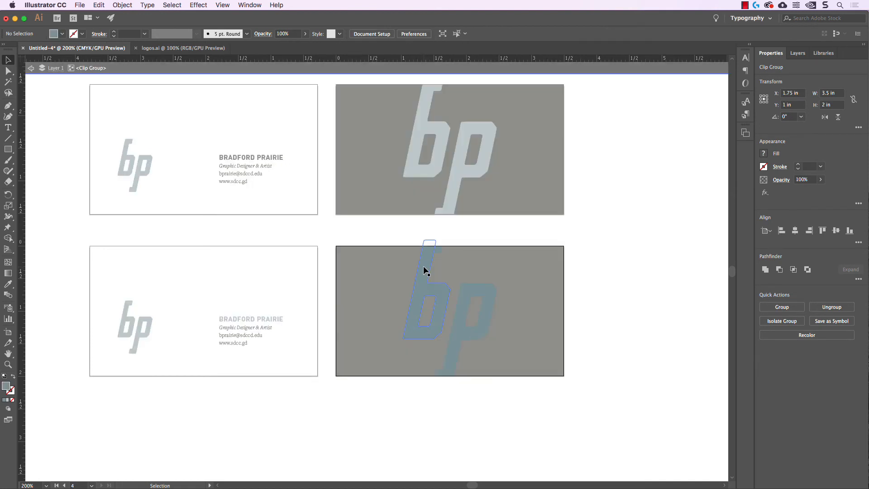
pyautogui.click(424, 278)
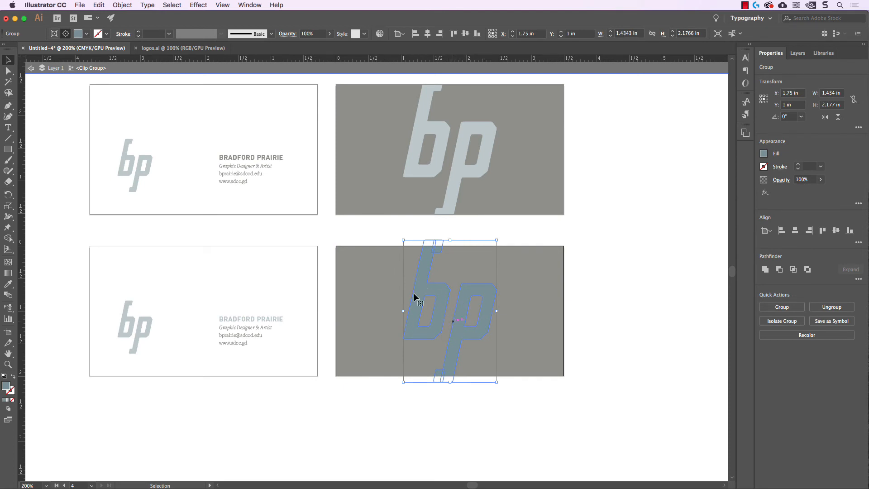
pyautogui.click(86, 34)
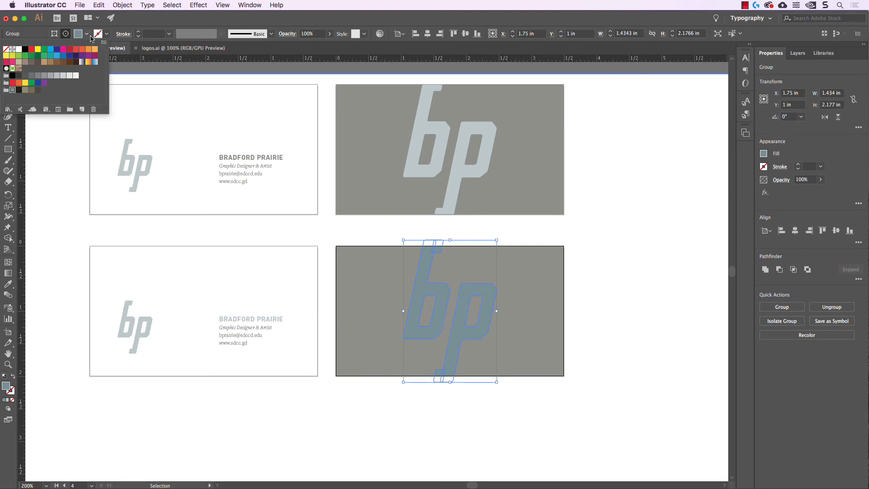
pyautogui.click(19, 92)
# Fill the lower-right card's background rectangle grey-blue.
pyautogui.click(609, 279)
pyautogui.doubleClick(603, 272)
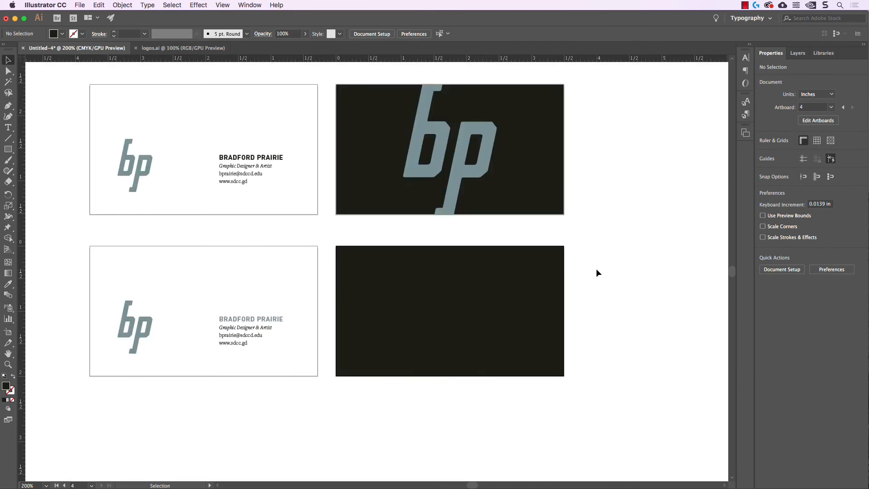
pyautogui.click(556, 277)
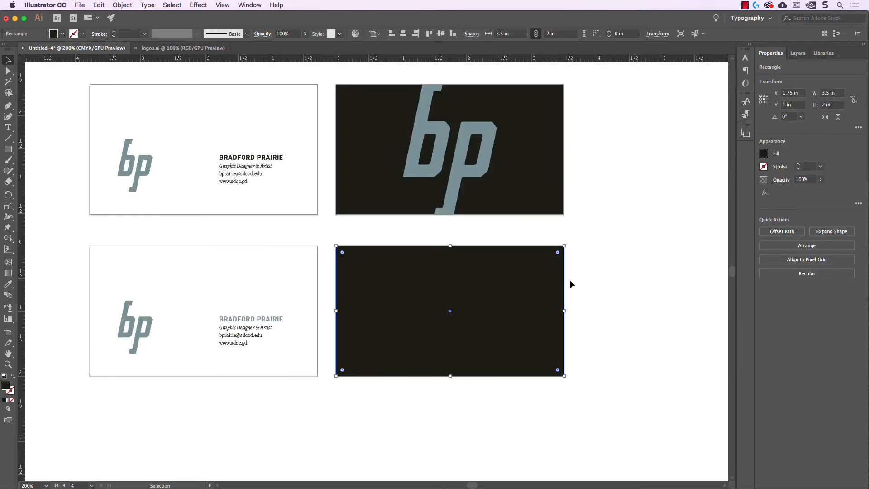
pyautogui.click(62, 34)
pyautogui.click(15, 92)
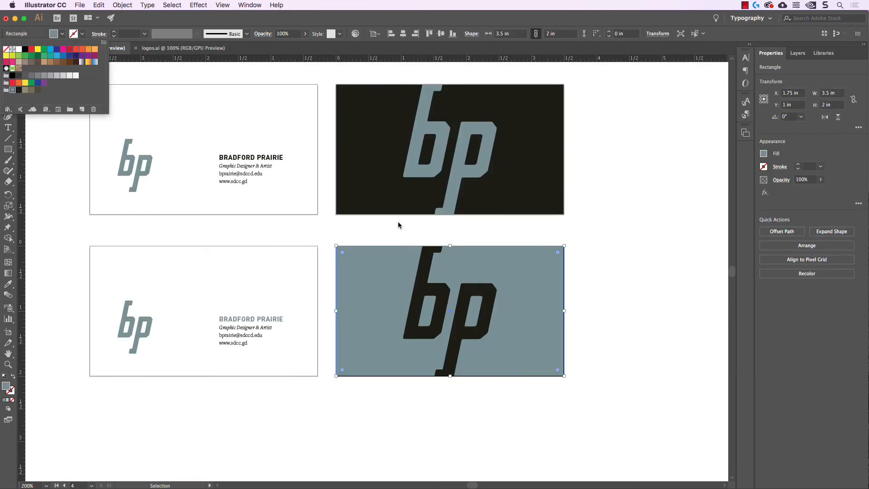
pyautogui.click(598, 266)
pyautogui.click(601, 236)
pyautogui.scroll(1, 607, 243)
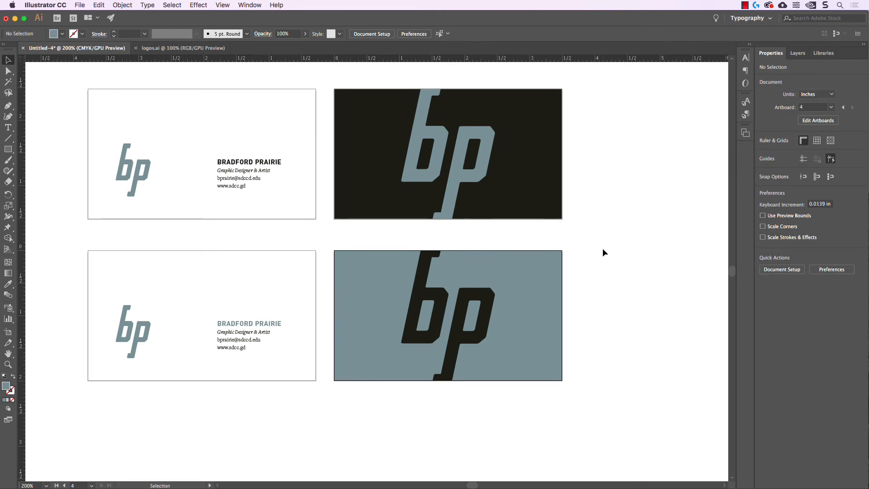
# Try a black fill on the lower-left card's bp logo.
pyautogui.click(131, 327)
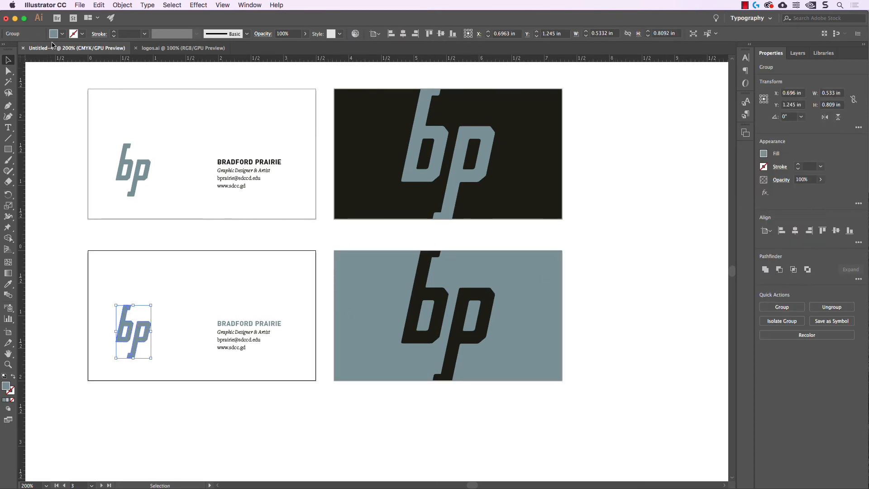
pyautogui.click(62, 33)
pyautogui.click(19, 91)
pyautogui.click(75, 276)
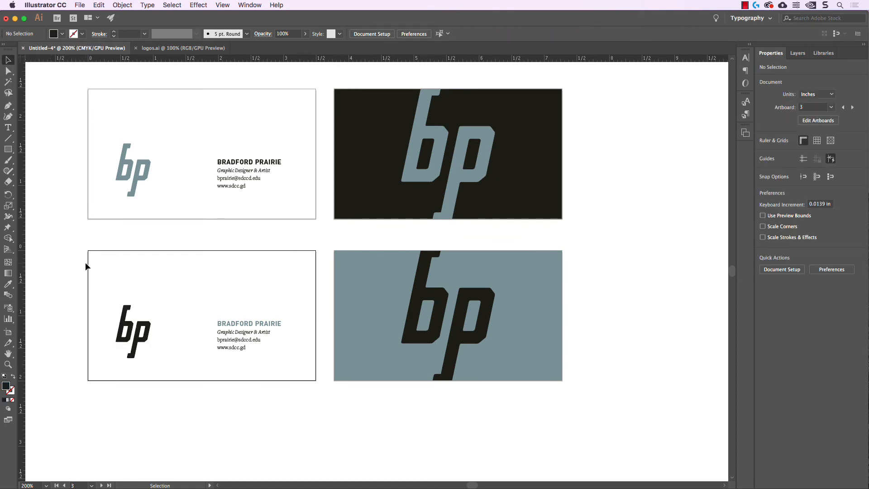
# Undo the black logo fill to keep it grey, then delete the top-left artboard.
pyautogui.hscroll(2, 116, 264)
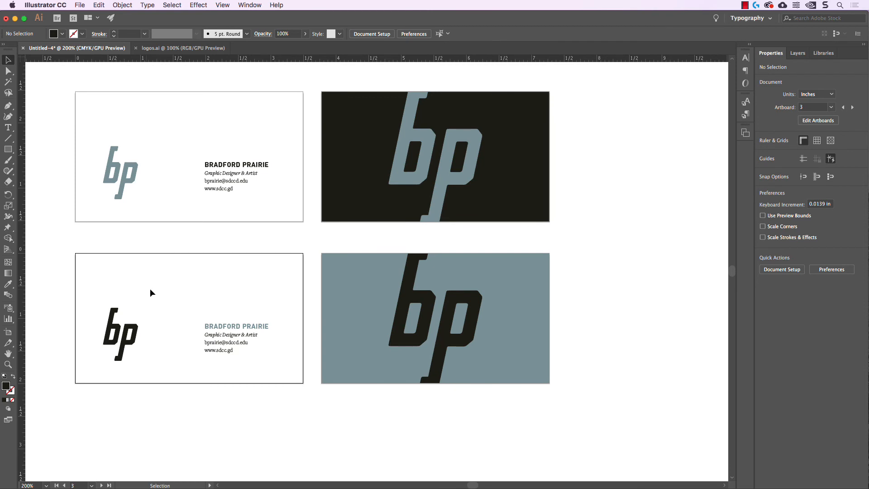
pyautogui.press('super+z')
pyautogui.click(180, 288)
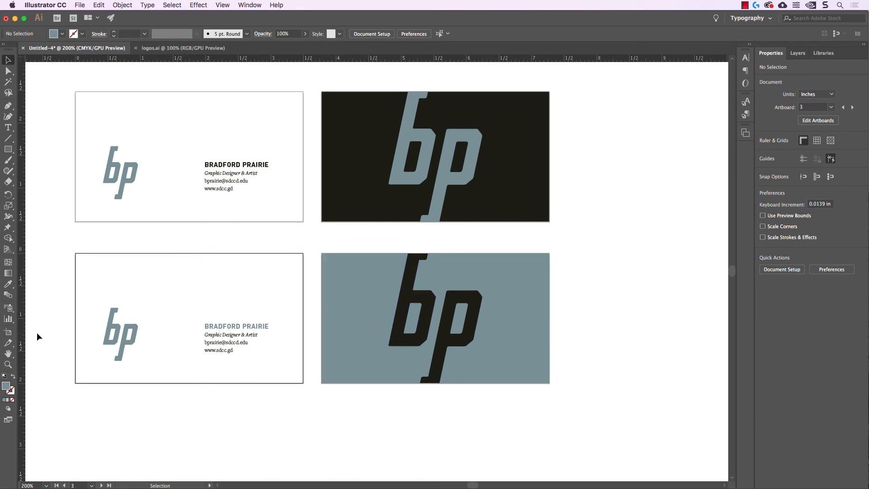
pyautogui.click(8, 332)
pyautogui.press('Delete')
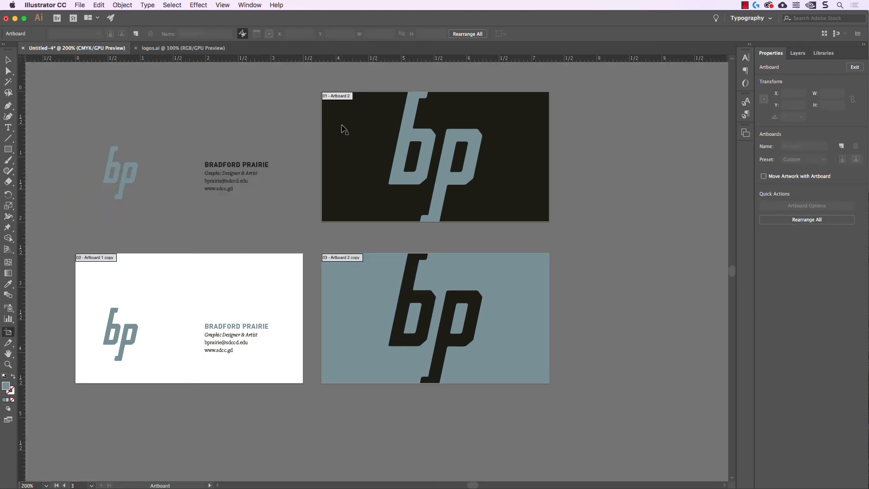
# Delete the top-right artboard and the leftover top-row artwork.
pyautogui.click(345, 123)
pyautogui.press('Delete')
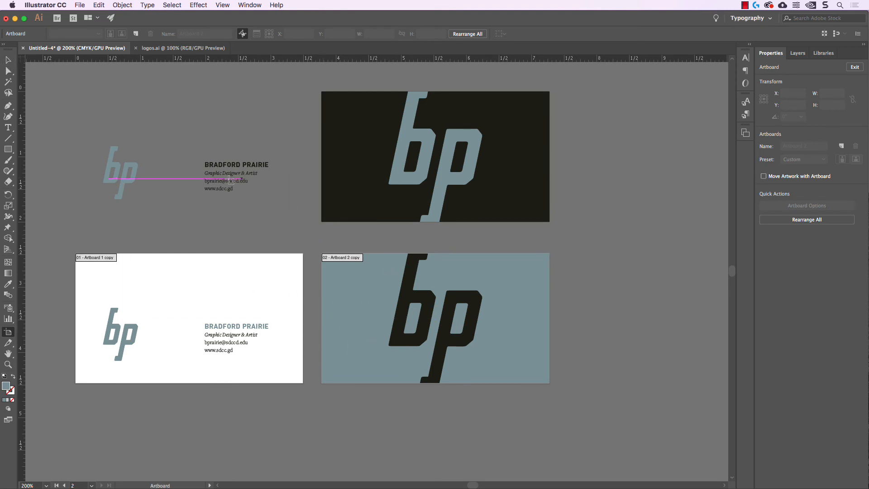
pyautogui.click(8, 60)
pyautogui.moveTo(55, 89); pyautogui.dragTo(560, 185)
pyautogui.press('Delete')
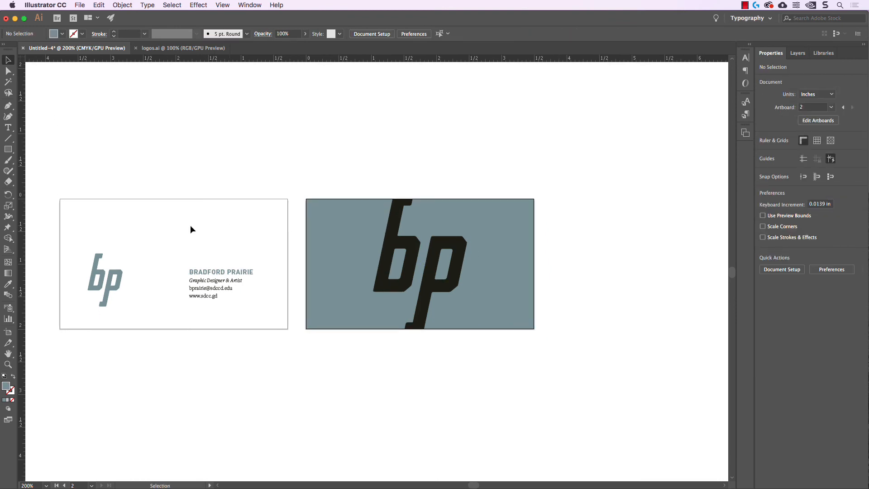
# Select the front card's logo and contact text to check their placement.
pyautogui.scroll(-2, 441, 355)
pyautogui.hscroll(-2, 441, 355)
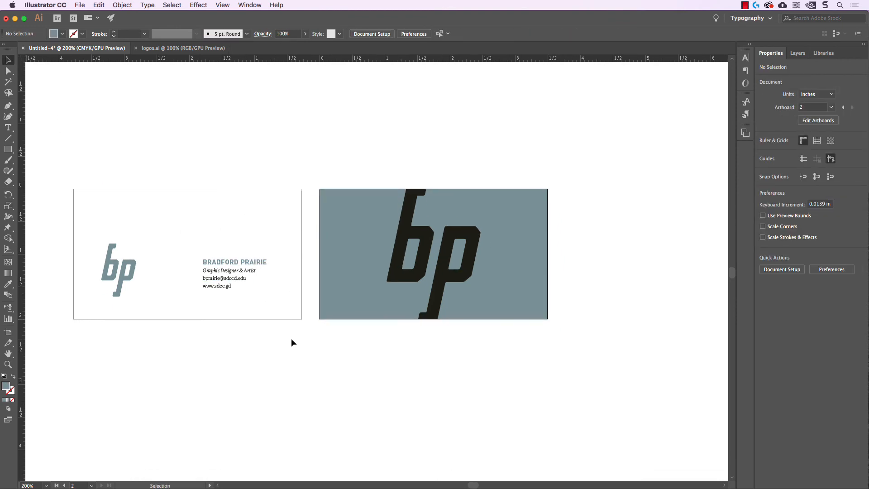
pyautogui.moveTo(303, 337); pyautogui.dragTo(86, 230)
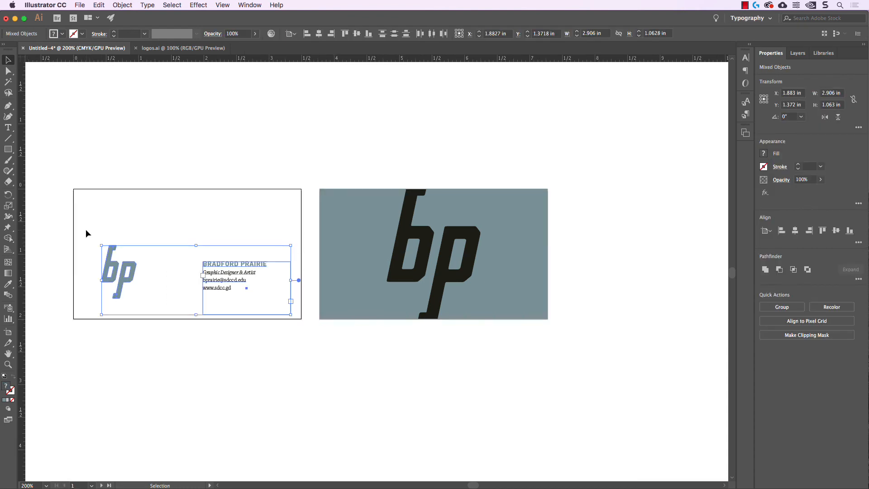
pyautogui.click(213, 173)
pyautogui.scroll(-1, 359, 379)
pyautogui.hscroll(2, 360, 379)
pyautogui.moveTo(268, 323); pyautogui.dragTo(186, 249)
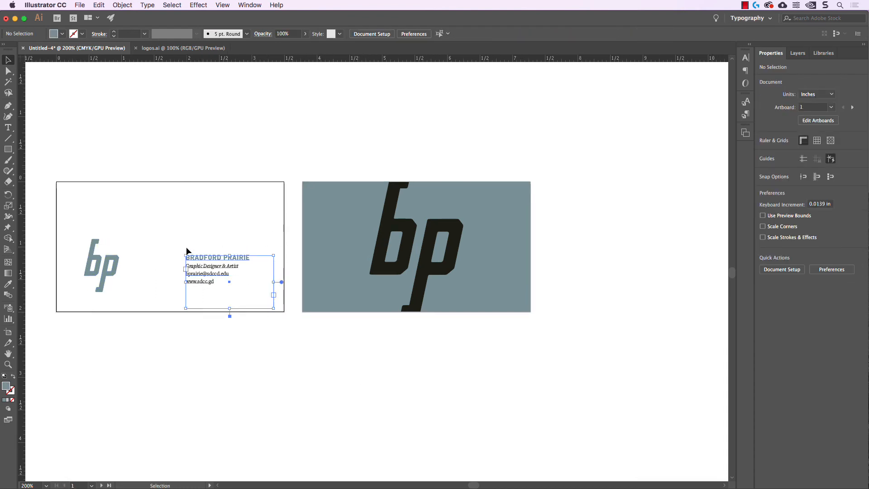
pyautogui.click(222, 219)
pyautogui.hscroll(2, 230, 205)
pyautogui.scroll(1, 230, 205)
pyautogui.hscroll(1, 230, 205)
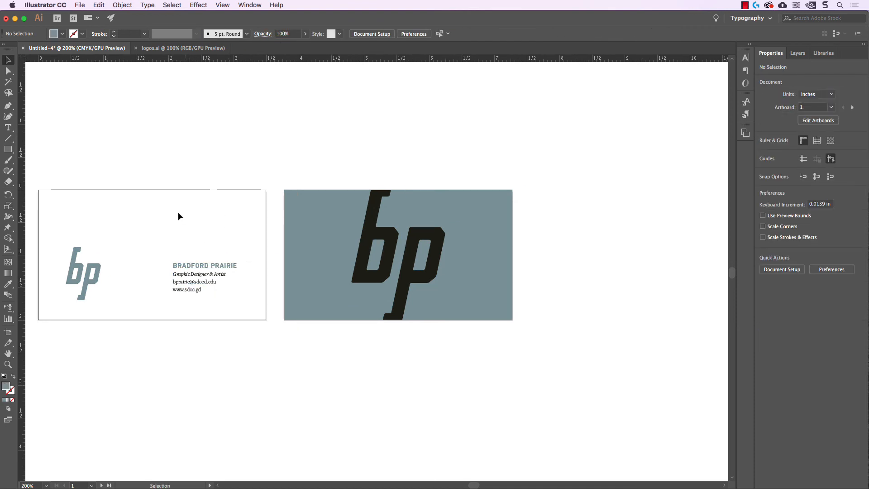
pyautogui.hscroll(-4, 185, 270)
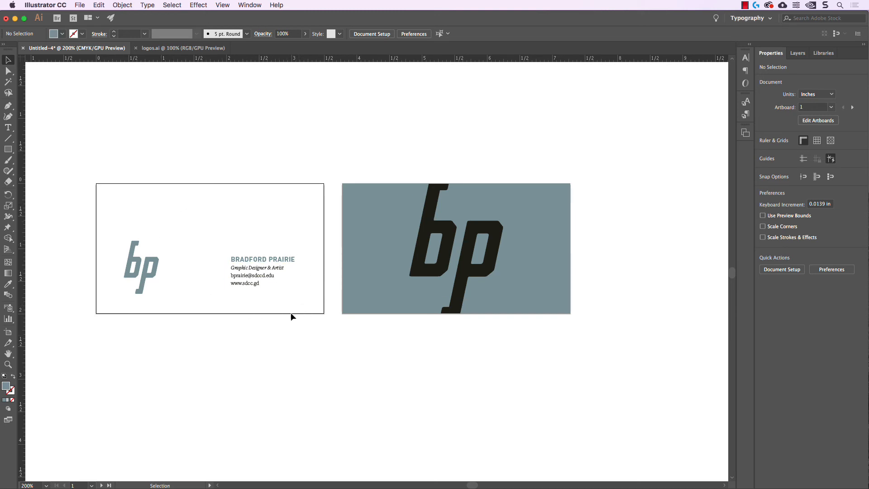
# Nudge the logo and text down, then the bp logo left and contact text right.
pyautogui.moveTo(315, 320); pyautogui.dragTo(108, 228)
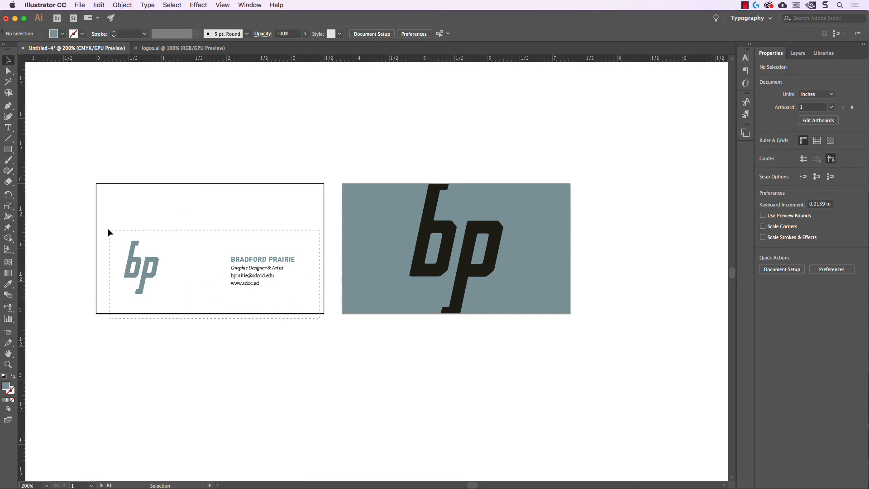
pyautogui.press('Down')
pyautogui.press('super+h')
pyautogui.moveTo(202, 323); pyautogui.dragTo(84, 230)
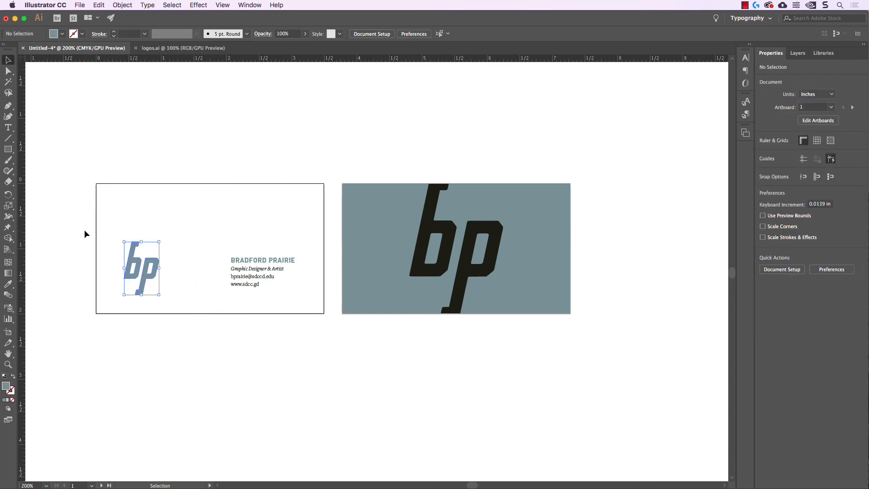
pyautogui.press('Left')
pyautogui.moveTo(215, 234); pyautogui.dragTo(324, 321)
pyautogui.press('Right')
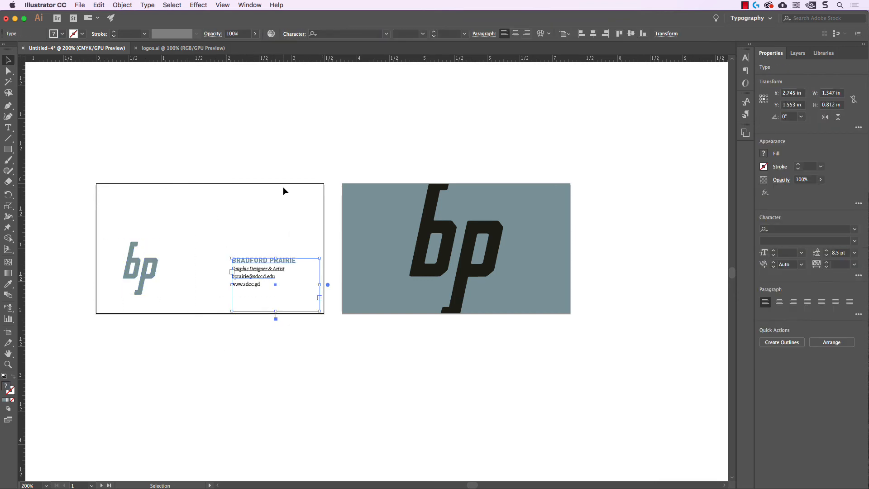
pyautogui.click(323, 164)
pyautogui.moveTo(330, 164); pyautogui.dragTo(293, 172)
pyautogui.scroll(-1, 227, 172)
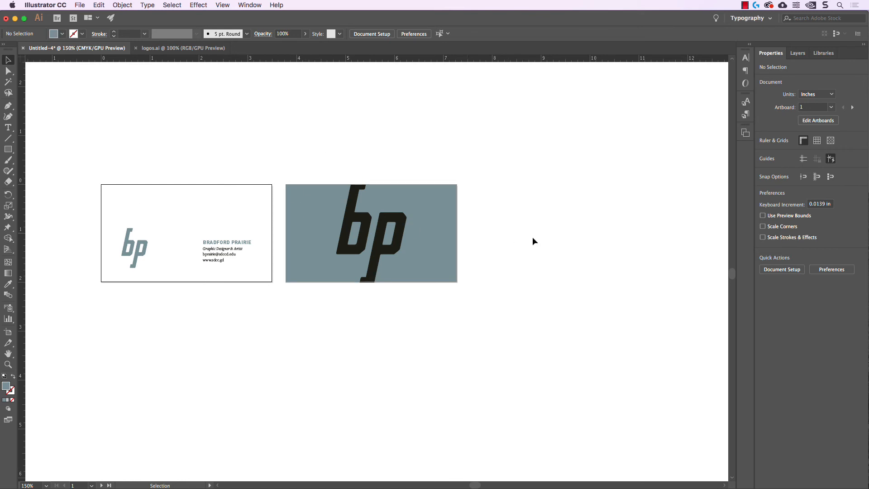
# Draw a new artboard in the empty area right of the cards.
pyautogui.moveTo(536, 256); pyautogui.dragTo(263, 258)
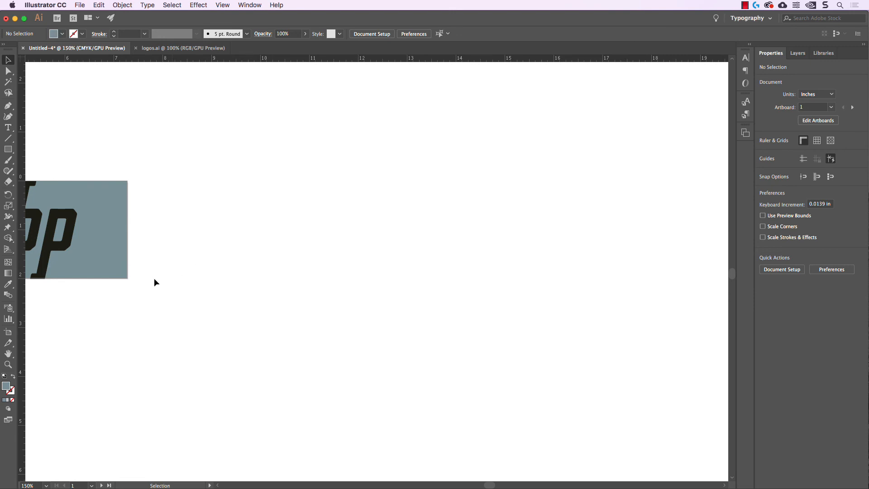
pyautogui.click(8, 332)
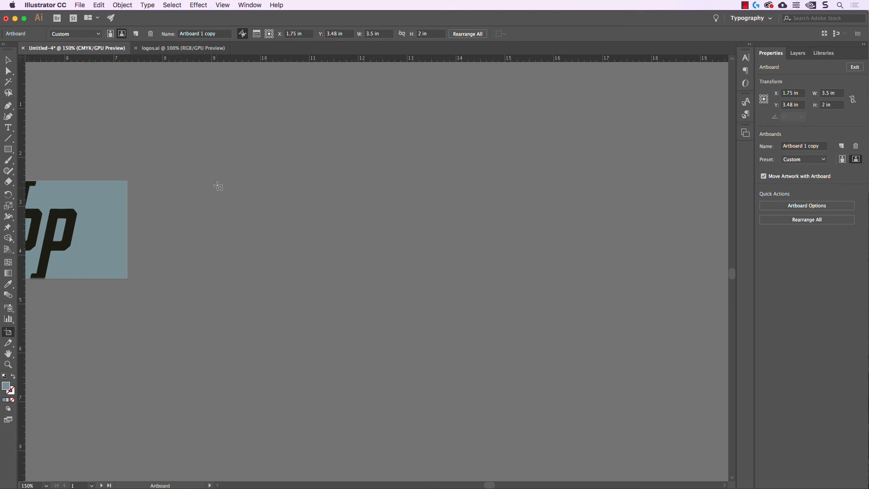
pyautogui.moveTo(218, 180); pyautogui.dragTo(629, 447)
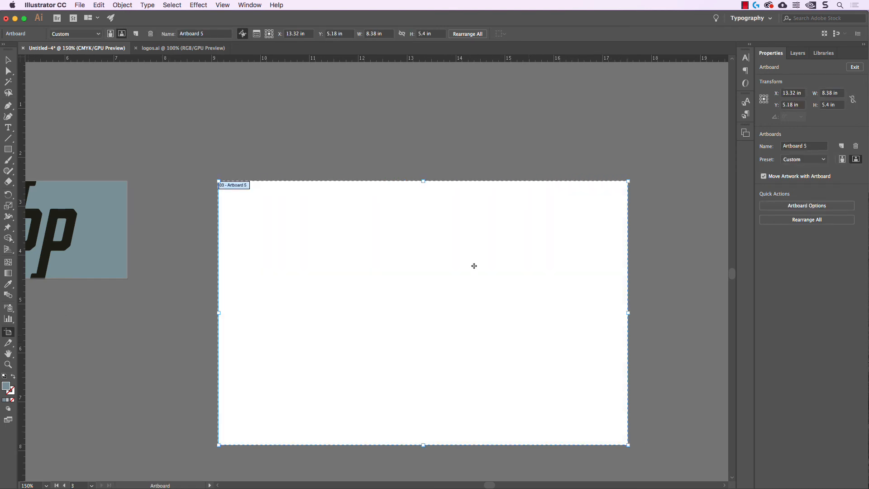
# Size the new artboard to 11 × 8.5 in and move it down and right.
pyautogui.click(388, 36)
pyautogui.write('11')
pyautogui.press('Tab')
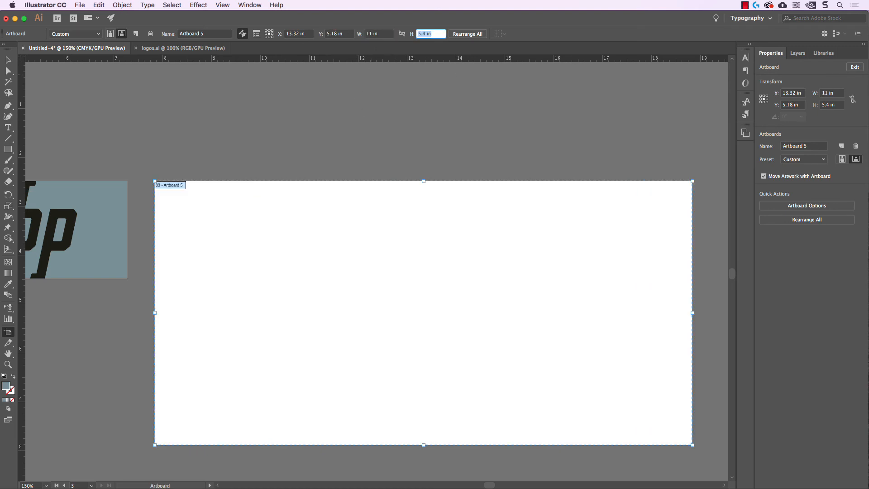
pyautogui.write('8.5')
pyautogui.press('Tab')
pyautogui.moveTo(221, 139); pyautogui.dragTo(379, 160)
pyautogui.scroll(-1, 261, 218)
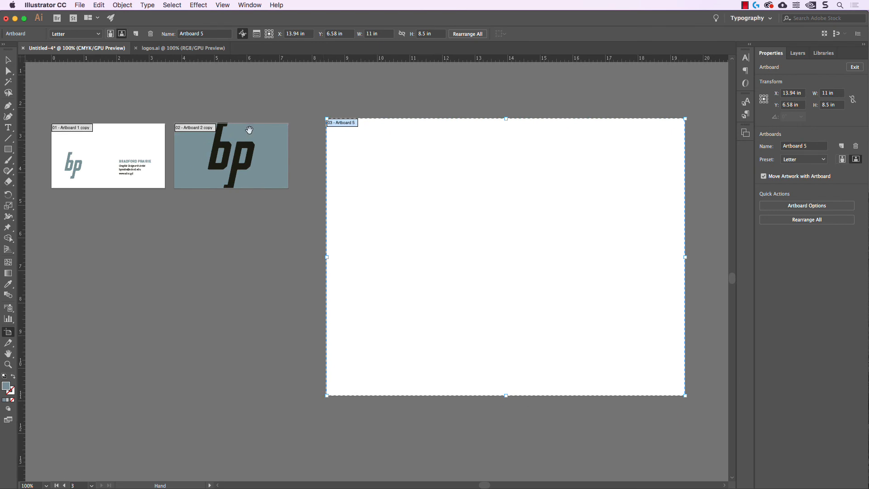
pyautogui.click(8, 61)
pyautogui.moveTo(353, 110); pyautogui.dragTo(344, 107)
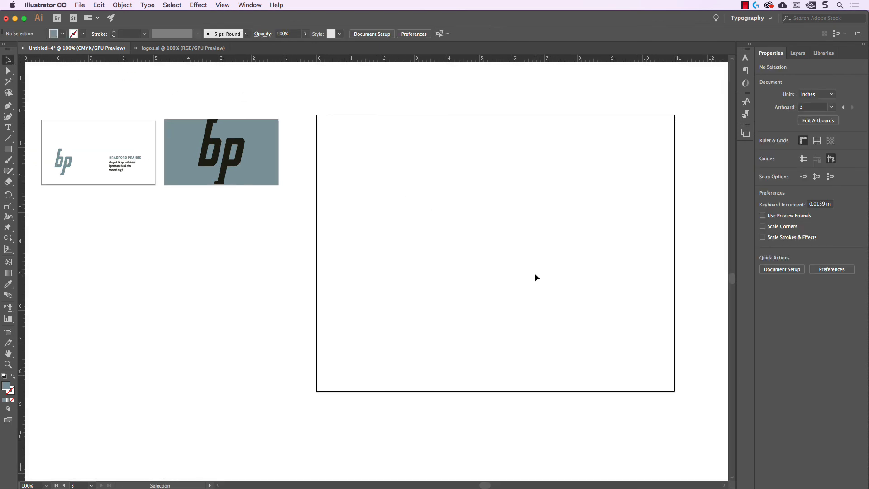
# Cover the new artboard with a rectangle filled light gray.
pyautogui.moveTo(491, 265); pyautogui.dragTo(497, 270)
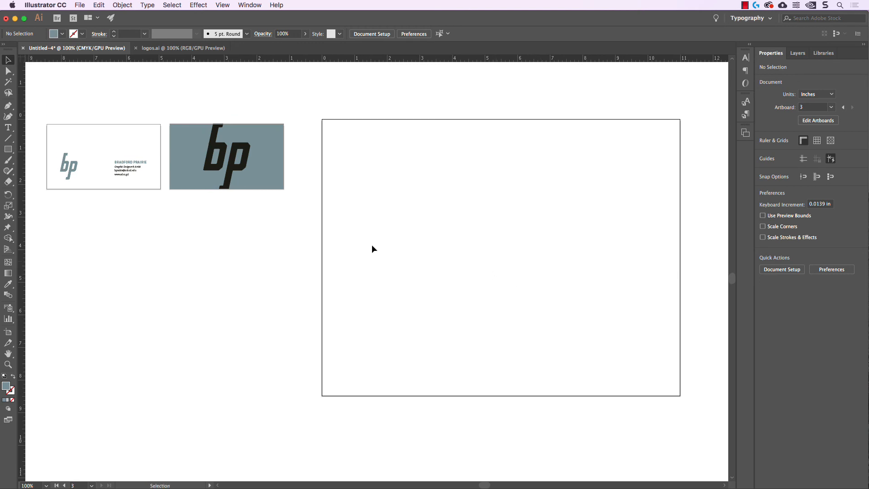
pyautogui.click(8, 152)
pyautogui.moveTo(321, 119); pyautogui.dragTo(680, 396)
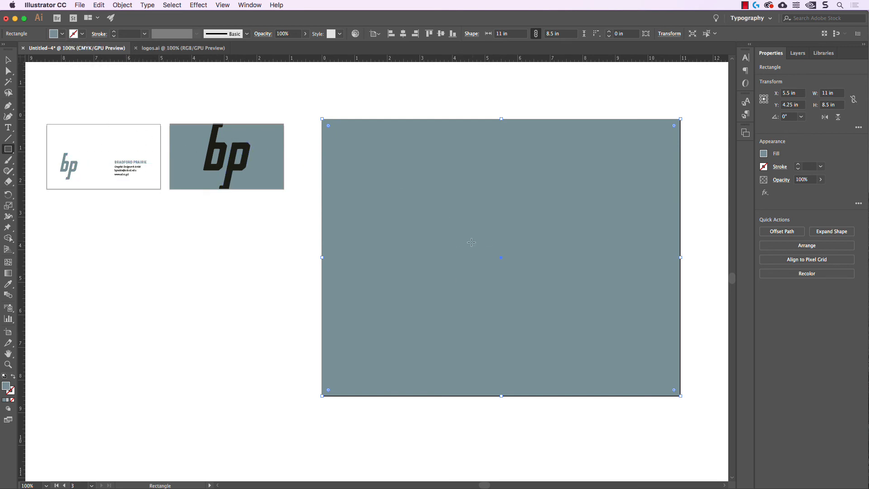
pyautogui.click(62, 34)
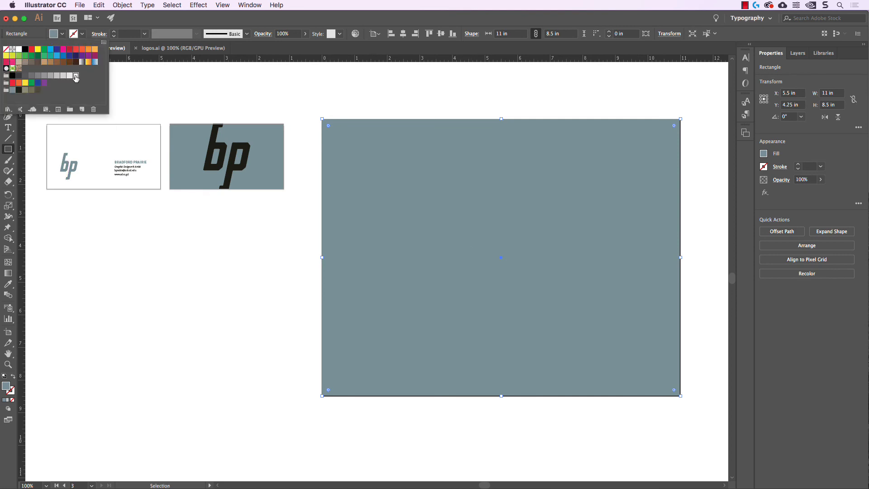
pyautogui.click(75, 77)
pyautogui.click(7, 61)
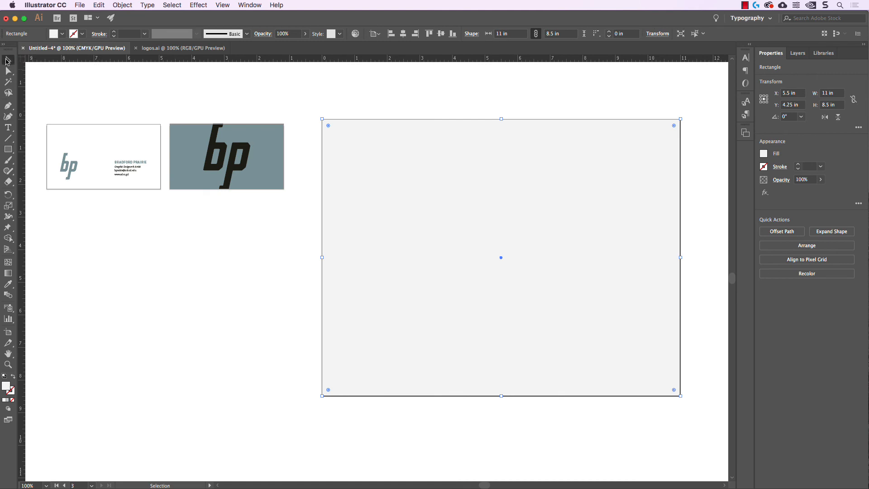
pyautogui.click(206, 88)
# Alt-drag a copy of the gray bp card onto the big artboard.
pyautogui.scroll(-1, 152, 97)
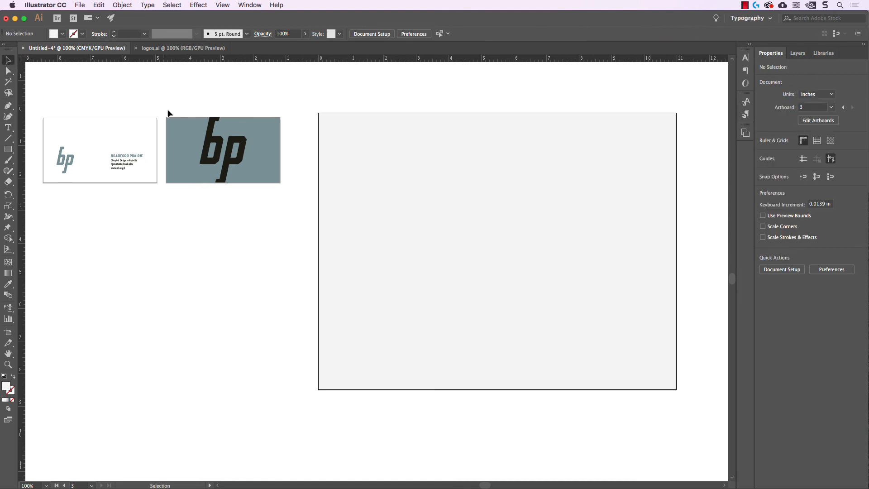
pyautogui.moveTo(167, 111); pyautogui.dragTo(286, 218)
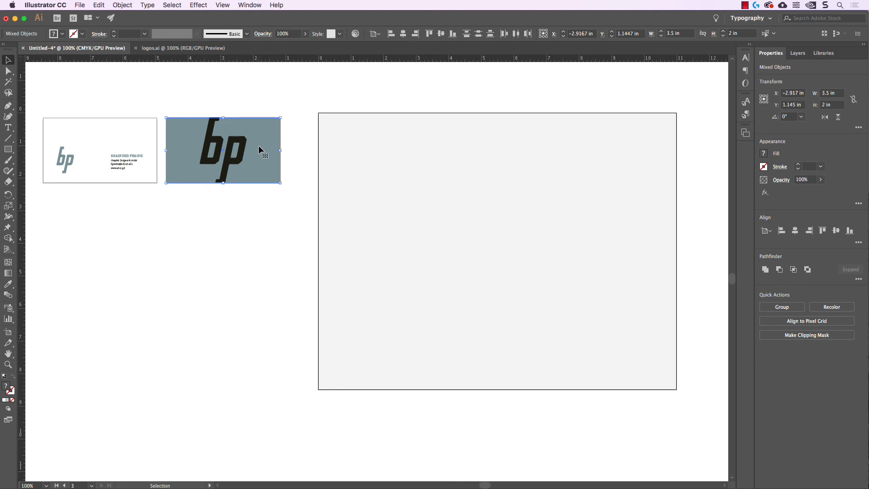
pyautogui.moveTo(259, 146); pyautogui.dragTo(613, 241)
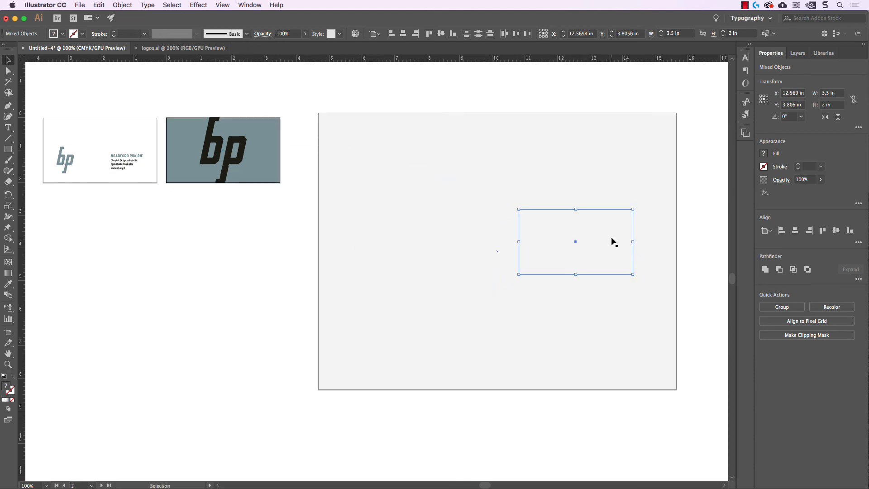
pyautogui.click(697, 183)
pyautogui.click(654, 164)
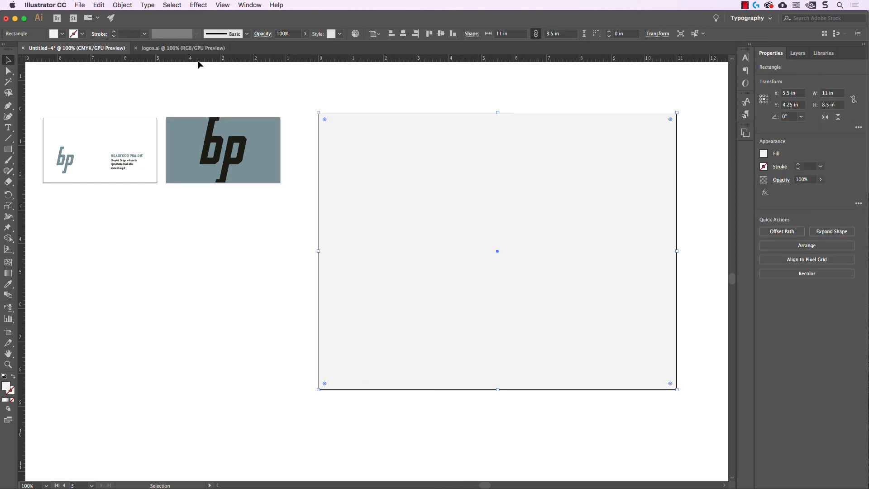
# Send the light-gray rectangle to the back and shift the bp card copy slightly right.
pyautogui.click(121, 5)
pyautogui.moveTo(129, 25)
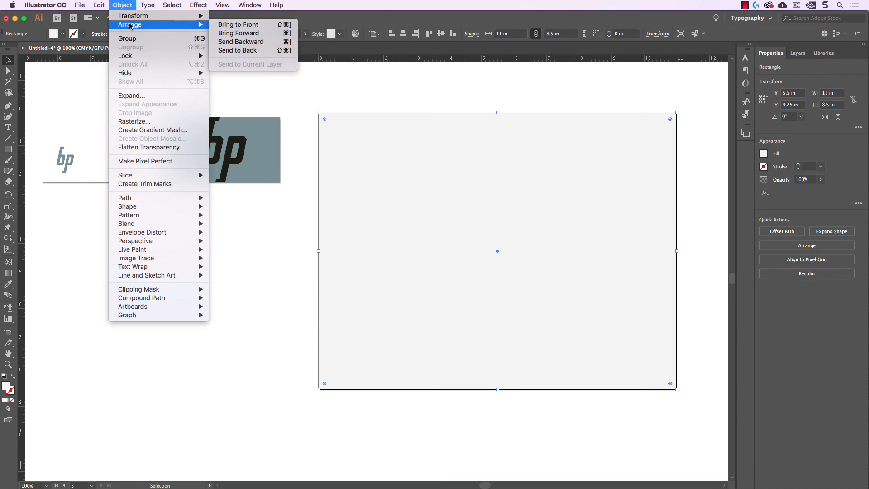
pyautogui.click(249, 50)
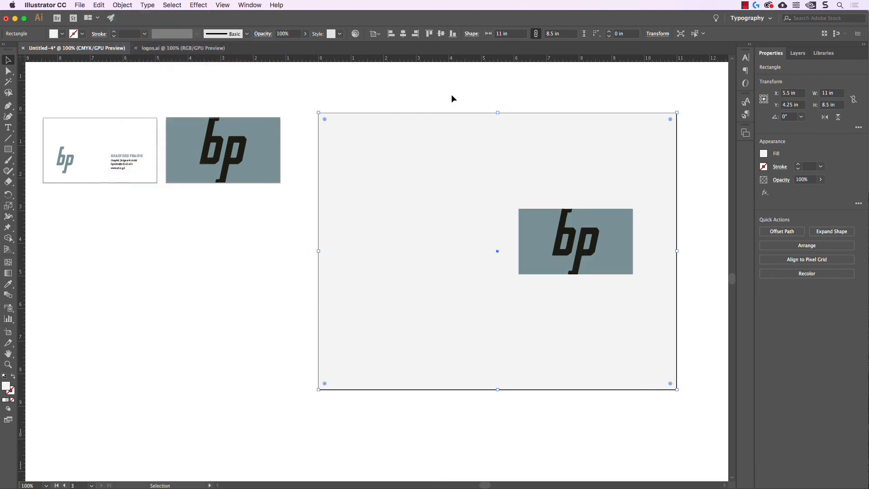
pyautogui.click(710, 274)
pyautogui.moveTo(710, 303); pyautogui.dragTo(530, 185)
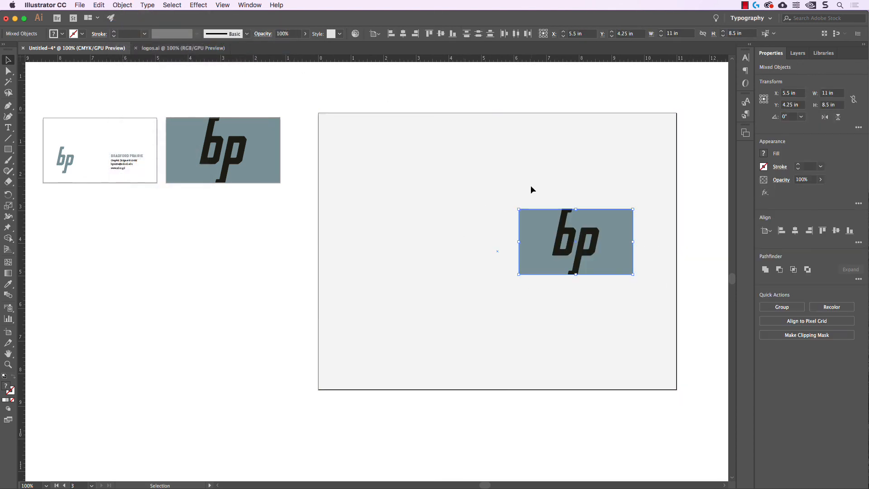
pyautogui.moveTo(601, 230); pyautogui.dragTo(604, 230)
pyautogui.click(673, 230)
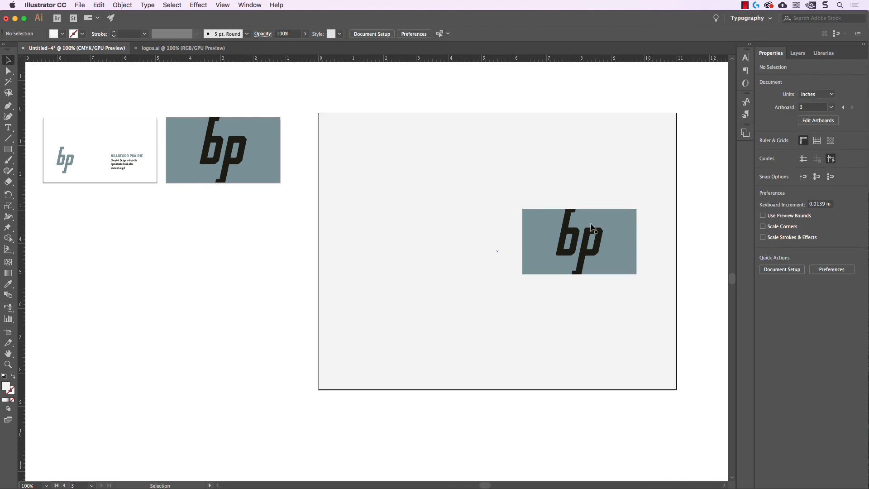
# Copy the white card's logo and text onto the big artboard, then undo the copy.
pyautogui.hscroll(-2, 380, 83)
pyautogui.moveTo(51, 106)
pyautogui.mouseDown()
pyautogui.moveTo(175, 197)
pyautogui.moveTo(56, 111)
pyautogui.mouseUp()
pyautogui.click(173, 195)
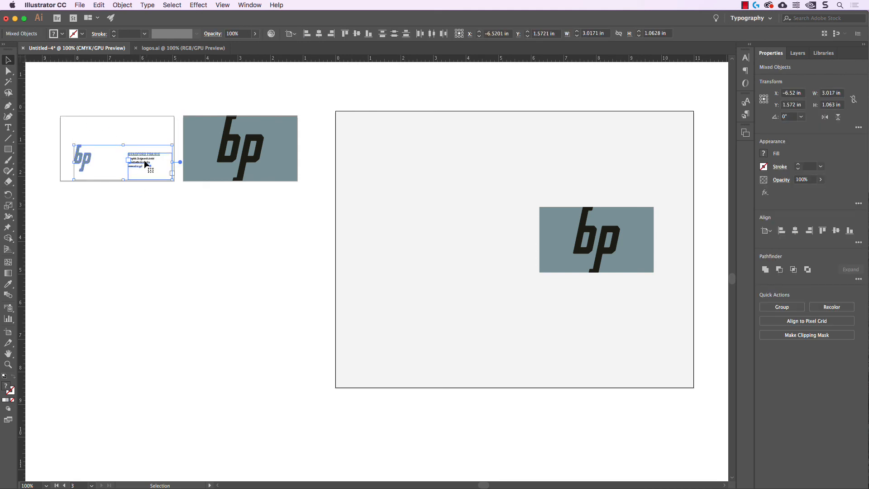
pyautogui.moveTo(146, 165); pyautogui.dragTo(461, 252)
pyautogui.click(265, 291)
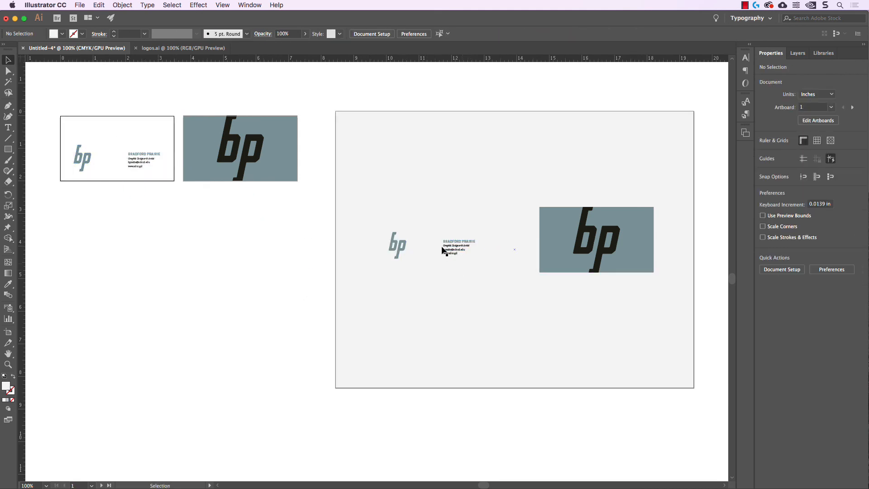
pyautogui.press('cmd+z')
pyautogui.click(164, 253)
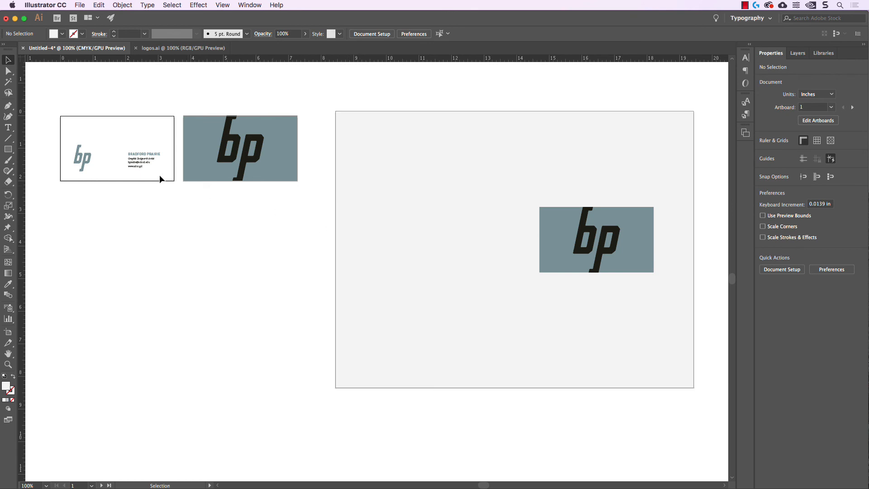
# Draw a white 3.5 × 2 in rectangle over the front card.
pyautogui.click(9, 149)
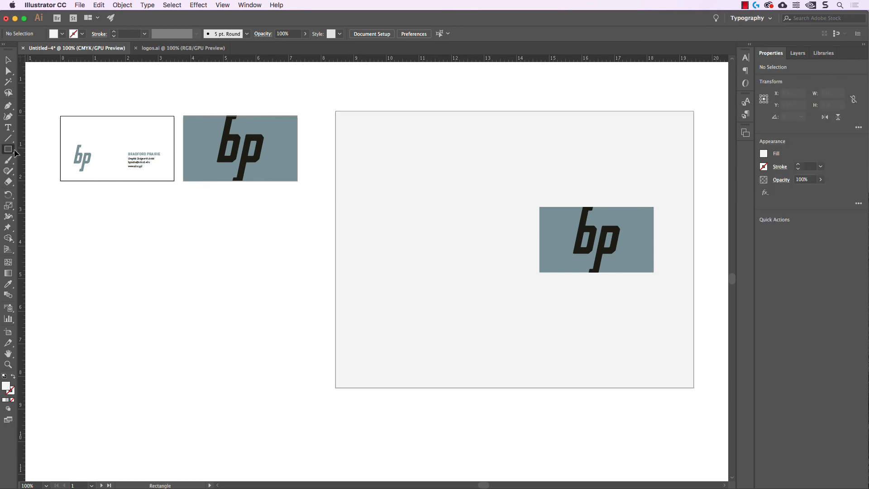
pyautogui.click(67, 35)
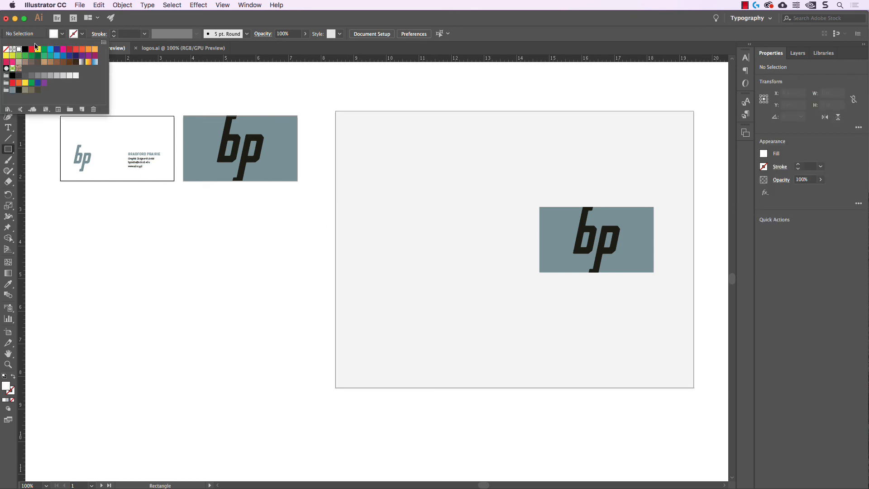
pyautogui.moveTo(60, 117); pyautogui.dragTo(175, 181)
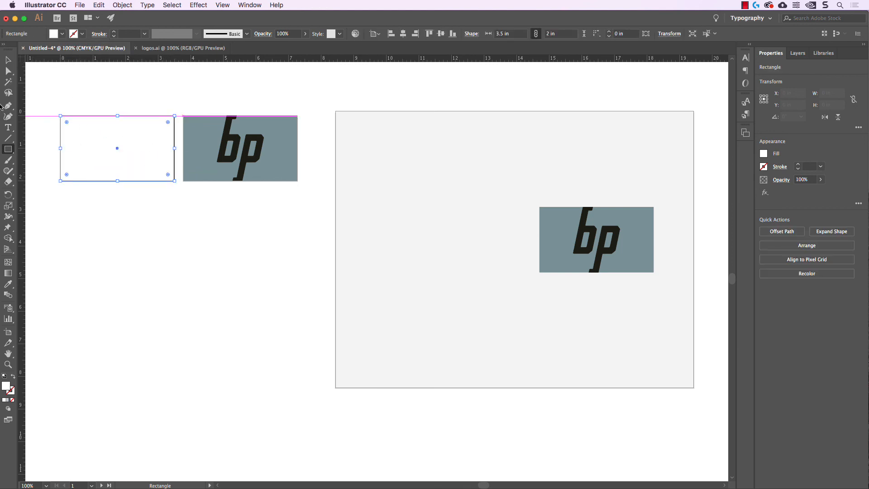
# Send the white rectangle behind the card art and Alt-drag the whole card onto the big artboard.
pyautogui.click(133, 6)
pyautogui.moveTo(134, 18)
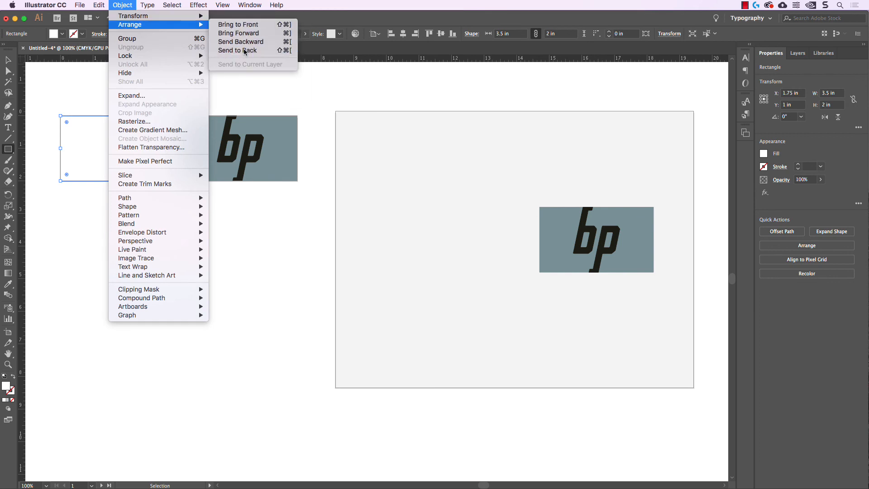
pyautogui.click(231, 52)
pyautogui.press('v')
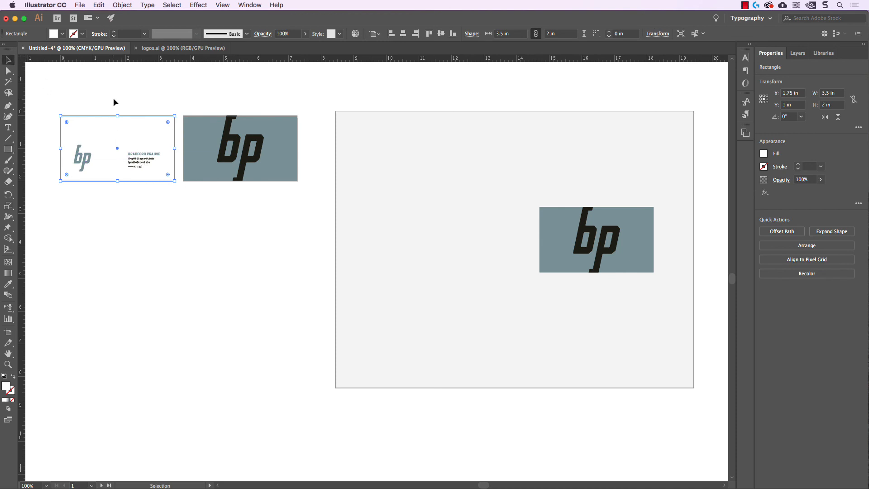
pyautogui.click(114, 99)
pyautogui.moveTo(63, 114); pyautogui.dragTo(497, 268)
# Nudge the bp card left beside the white card, then select both cards.
pyautogui.hscroll(3, 450, 330)
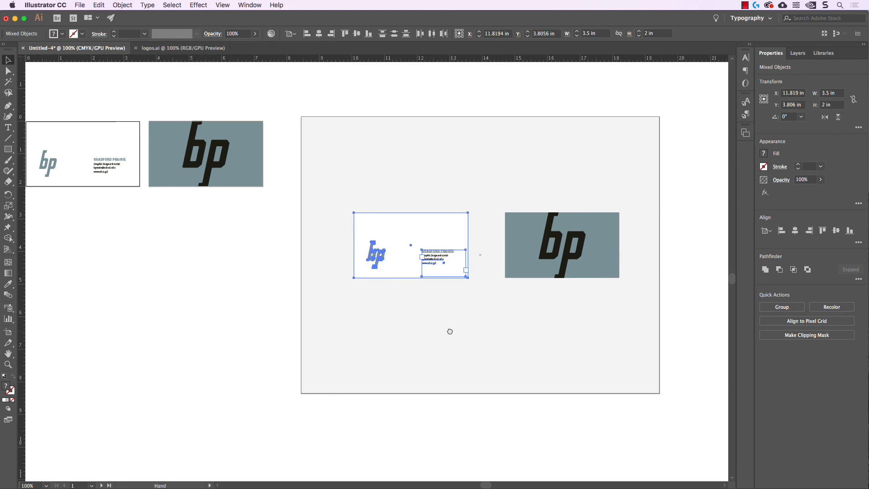
pyautogui.click(222, 300)
pyautogui.hscroll(4, 231, 299)
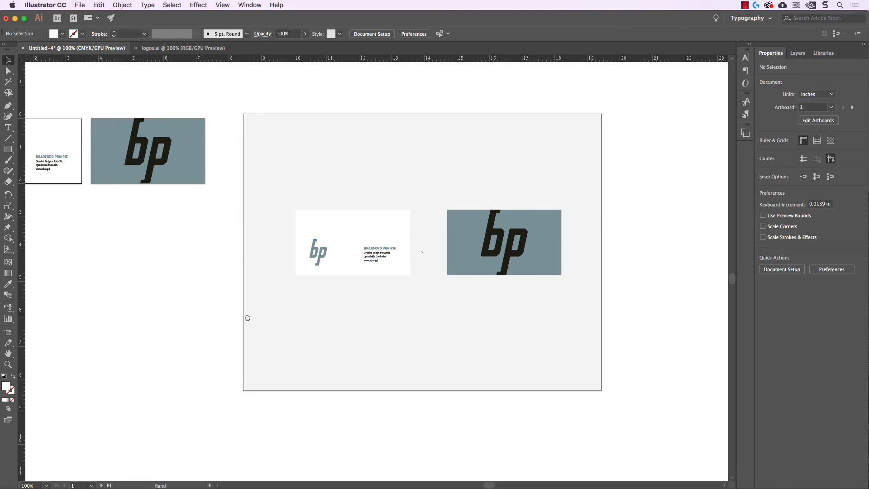
pyautogui.hscroll(1, 626, 290)
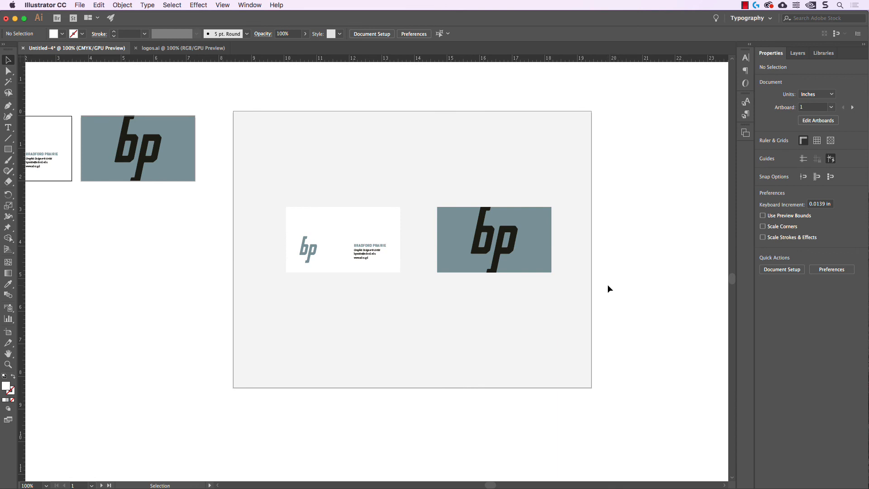
pyautogui.moveTo(616, 296); pyautogui.dragTo(429, 195)
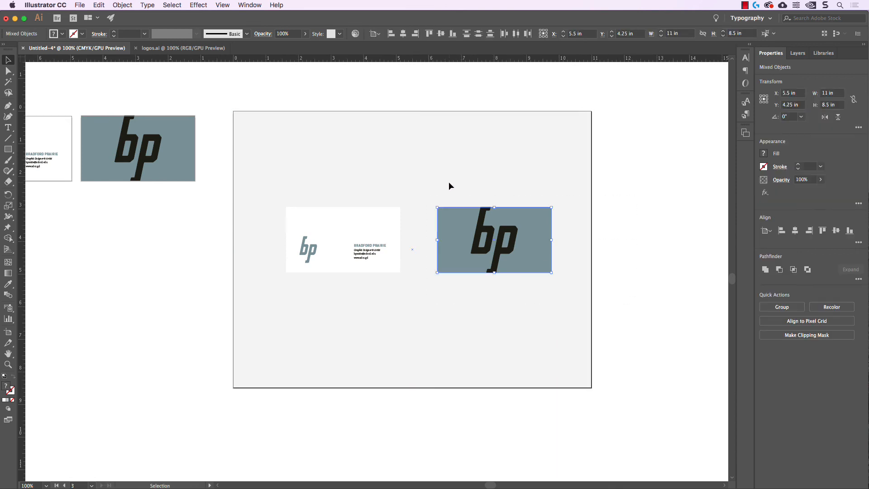
pyautogui.hotkey('shift', 'Left')
pyautogui.hotkey('shift', 'Left')
pyautogui.click(649, 240)
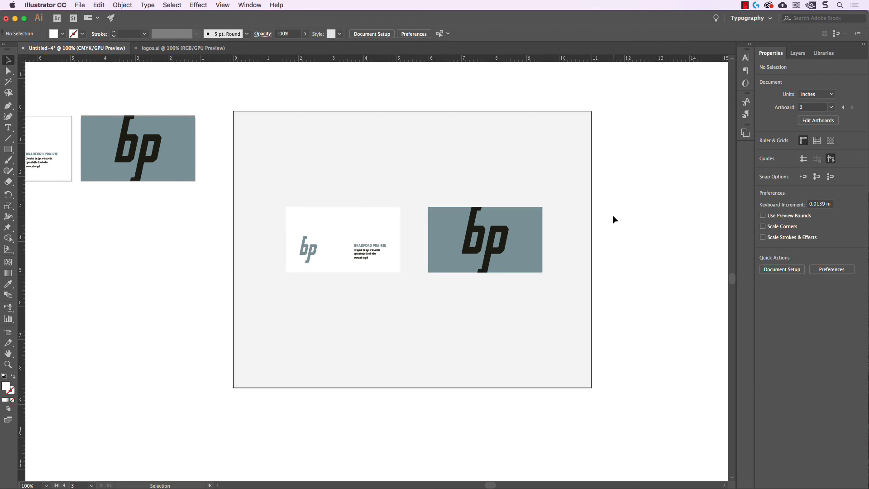
pyautogui.scroll(-1, 588, 208)
pyautogui.click(538, 205)
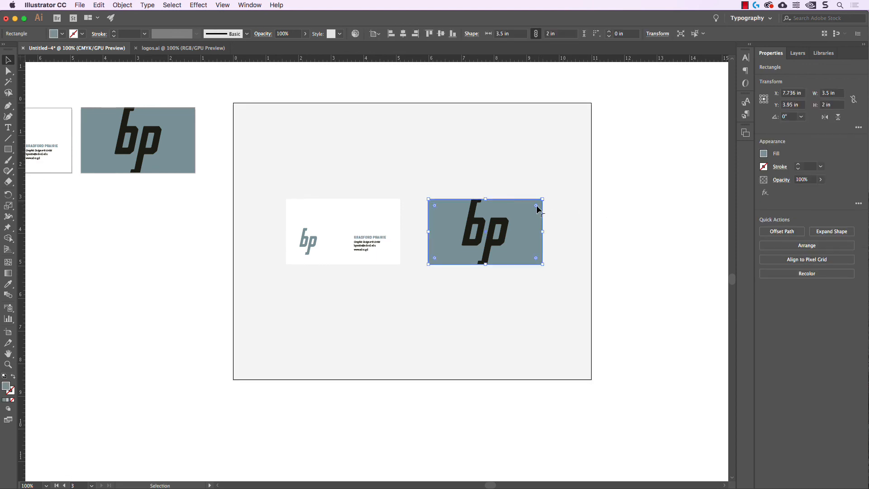
pyautogui.keyDown('shift'); pyautogui.click(377, 205); pyautogui.keyUp('shift')
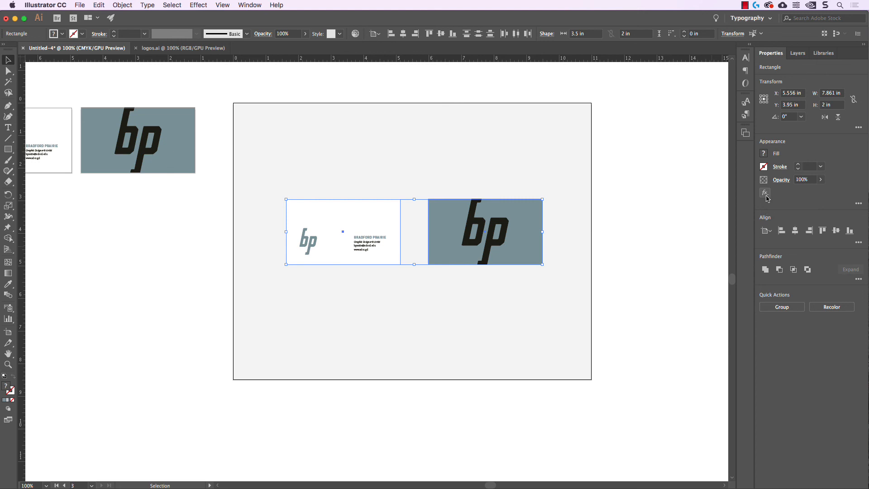
# Open the full Appearance panel from the Window menu to review it, then close it.
pyautogui.click(251, 5)
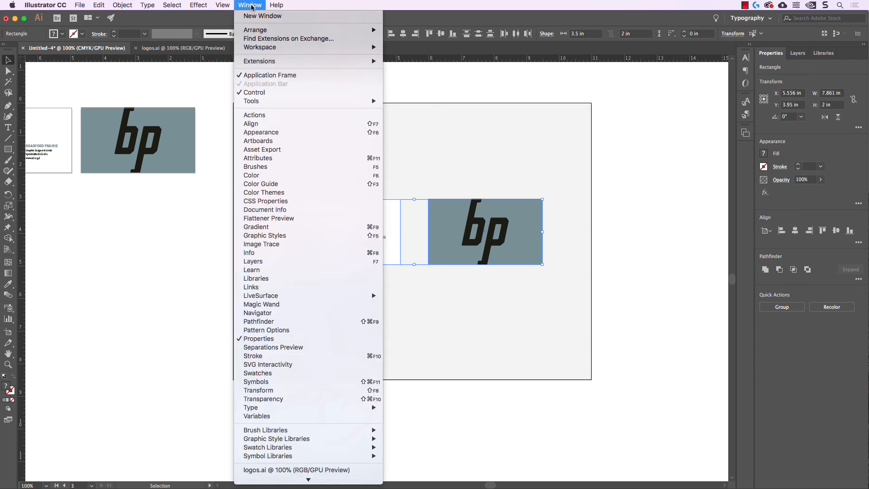
pyautogui.click(261, 132)
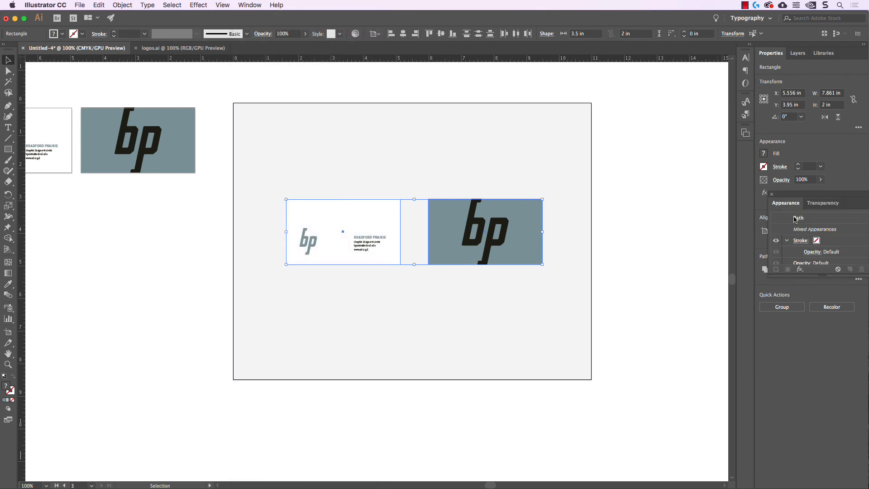
pyautogui.moveTo(801, 195); pyautogui.dragTo(637, 163)
pyautogui.scroll(-1, 651, 216)
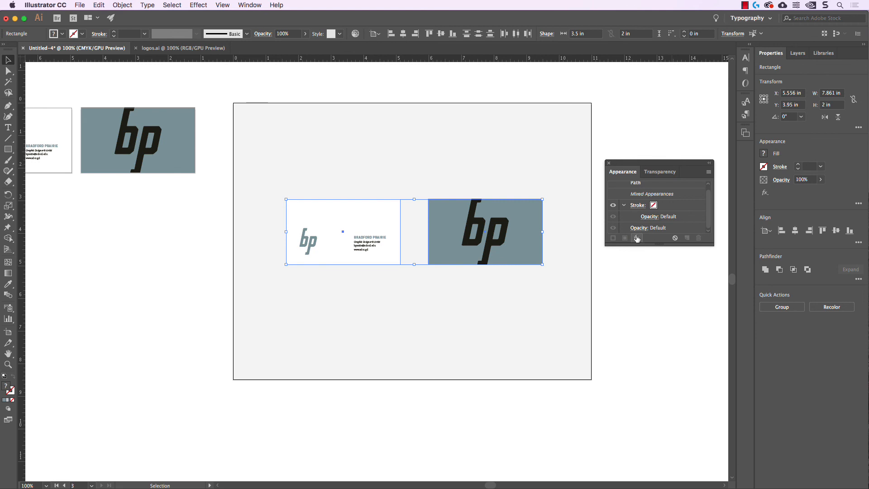
pyautogui.click(609, 163)
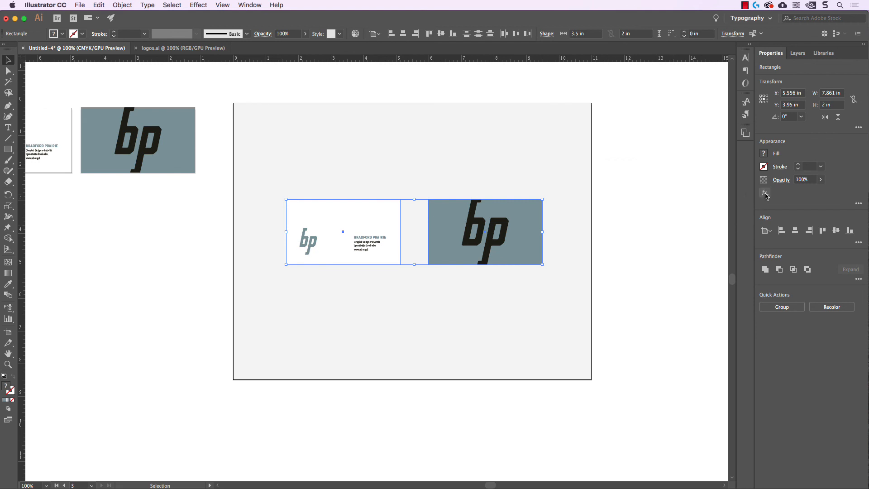
# Add a Stylize > Drop Shadow effect to both presentation cards from the fx menu.
pyautogui.click(765, 194)
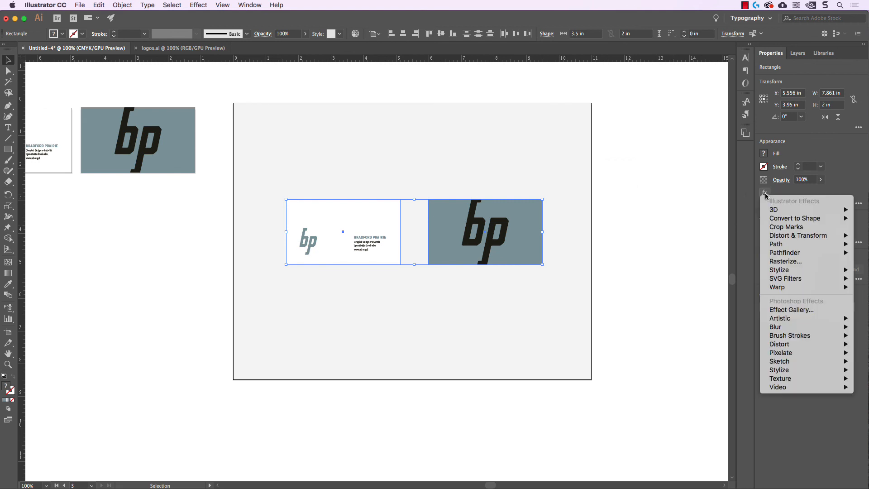
pyautogui.moveTo(793, 271)
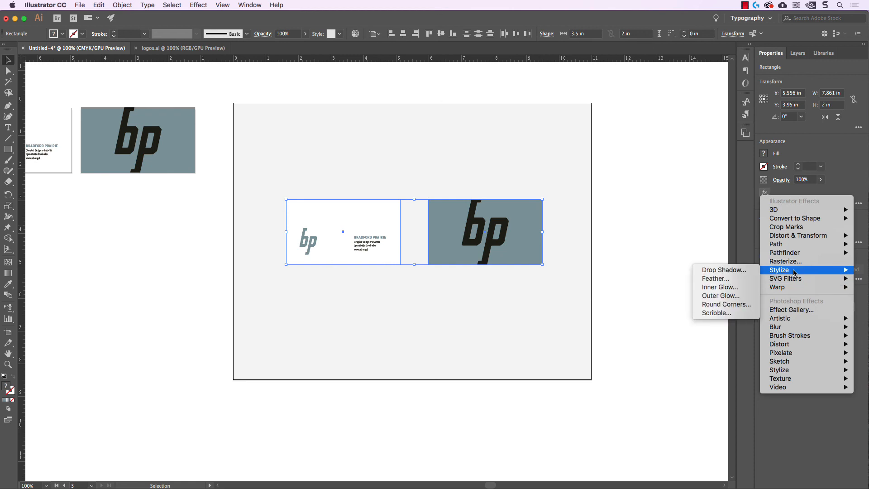
pyautogui.click(734, 271)
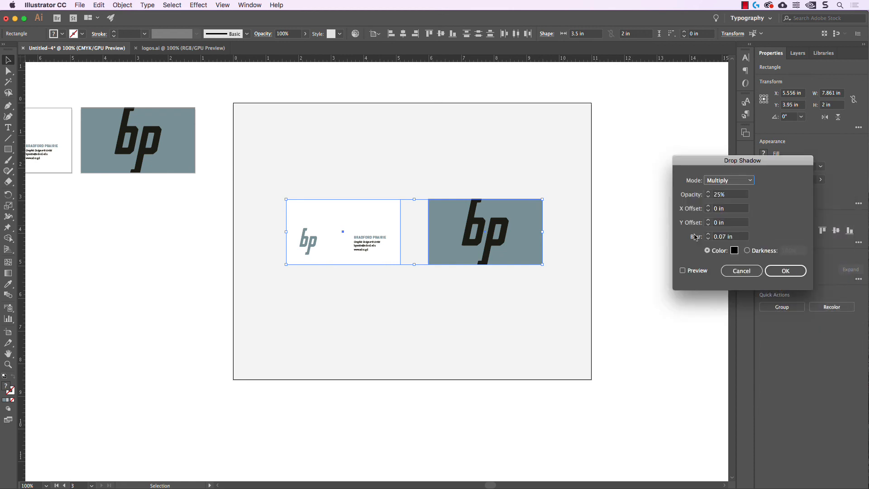
# Turn on Preview and set shadow opacity to 20% with 0 in X and Y offsets.
pyautogui.click(684, 271)
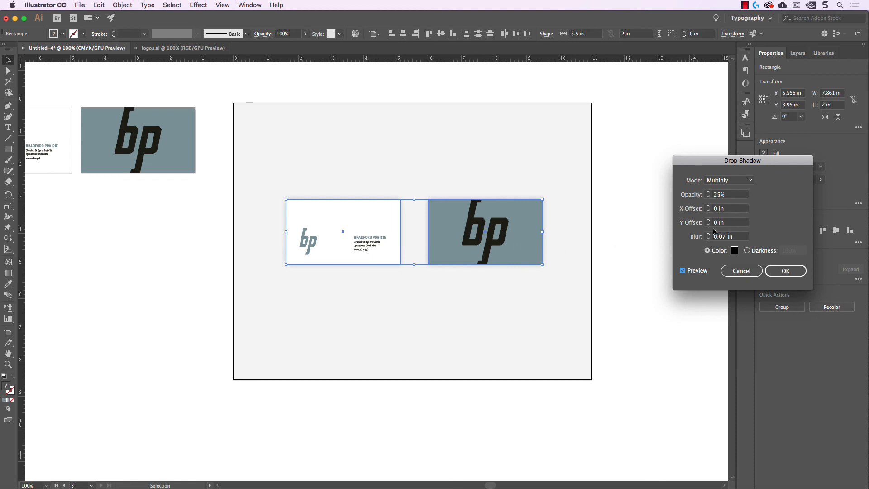
pyautogui.click(734, 196)
pyautogui.write('20')
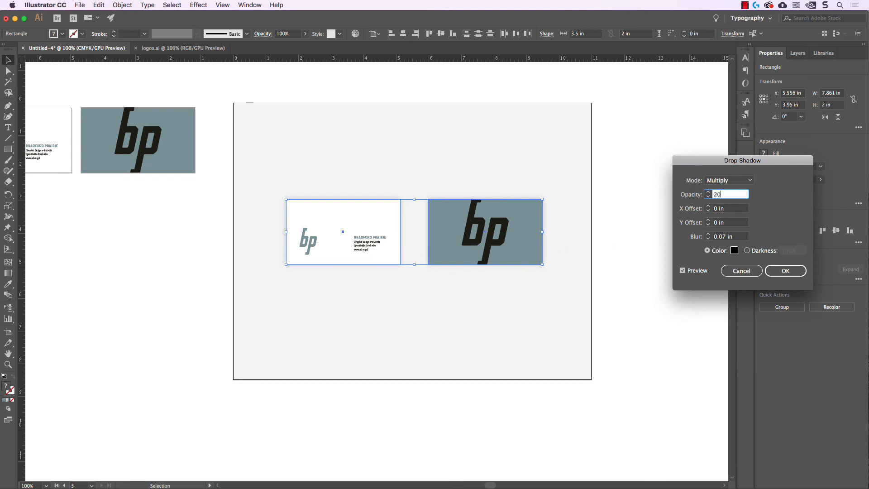
pyautogui.press('Tab')
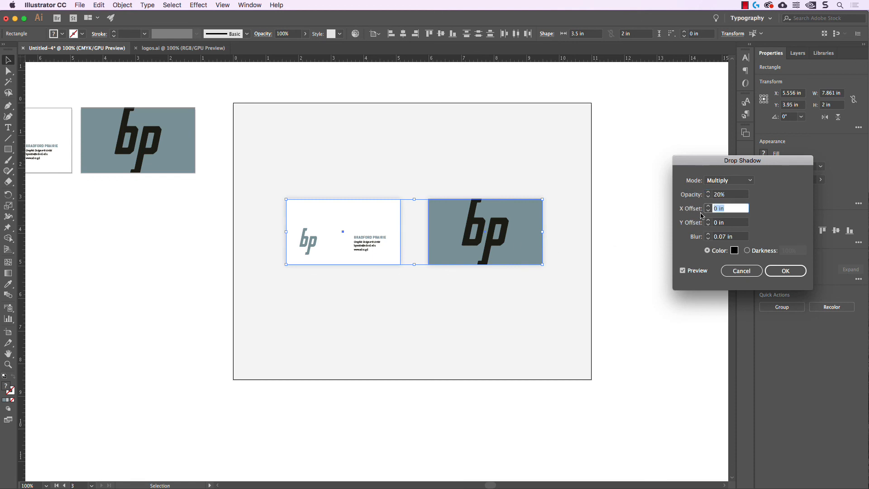
pyautogui.write('0')
pyautogui.press('Tab')
pyautogui.write('0')
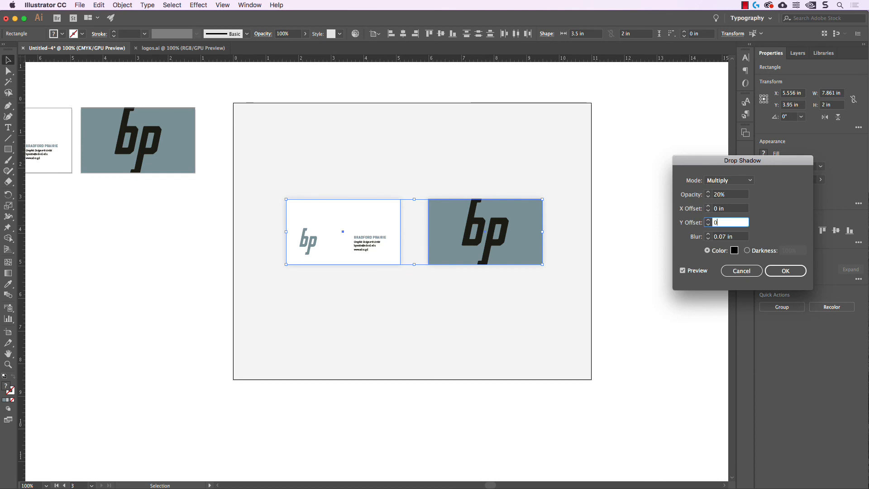
pyautogui.press('Tab')
# Try nudging the shadow's X and Y offsets, then return both to 0 in.
pyautogui.click(728, 208)
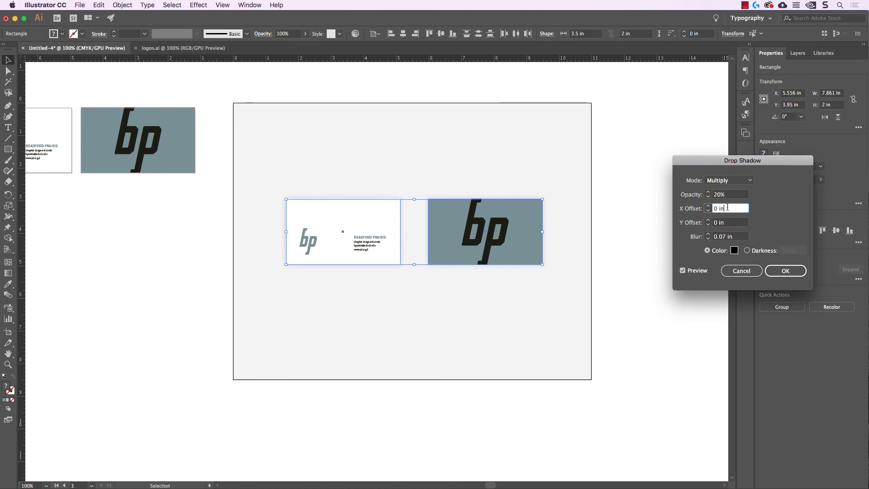
pyautogui.press('Up')
pyautogui.press('Tab')
pyautogui.press('Up')
pyautogui.press('Up')
pyautogui.press('Up')
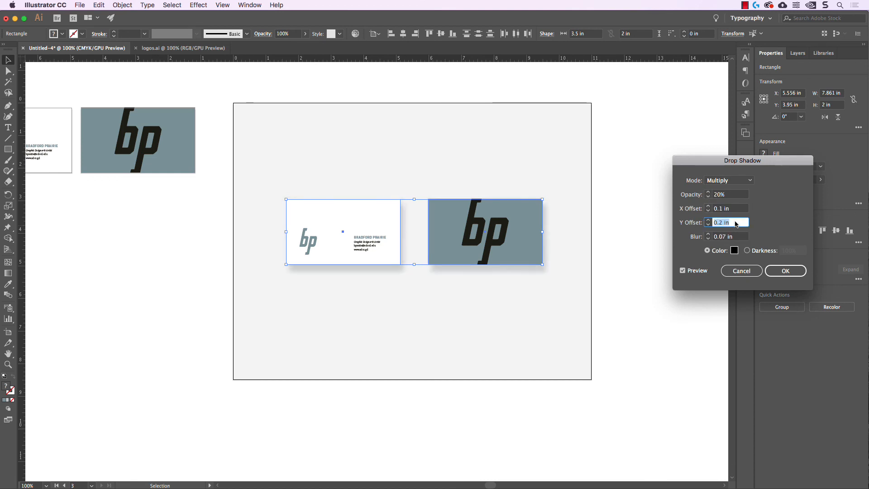
pyautogui.press('Up')
pyautogui.hotkey('shift', 'Tab')
pyautogui.press('Up')
pyautogui.press('Up')
pyautogui.press('Up')
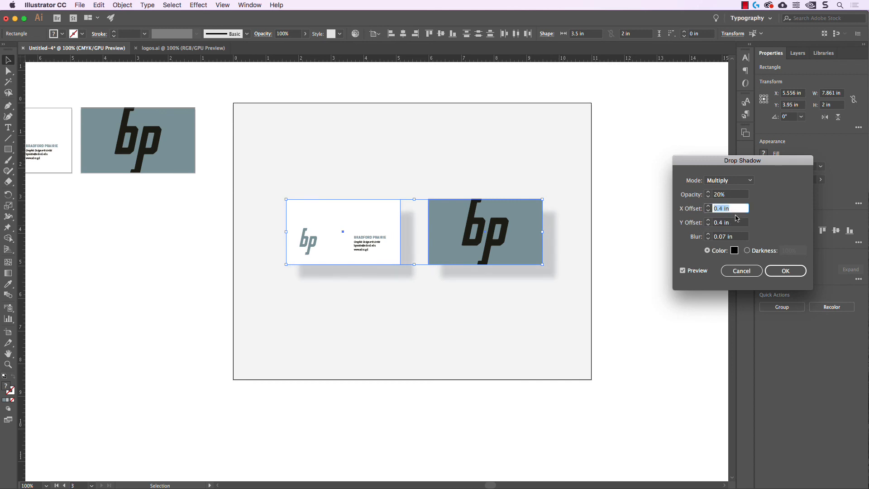
pyautogui.press('Down')
pyautogui.press('Down')
pyautogui.press('Down')
pyautogui.press('Down')
pyautogui.press('Down')
pyautogui.press('Tab')
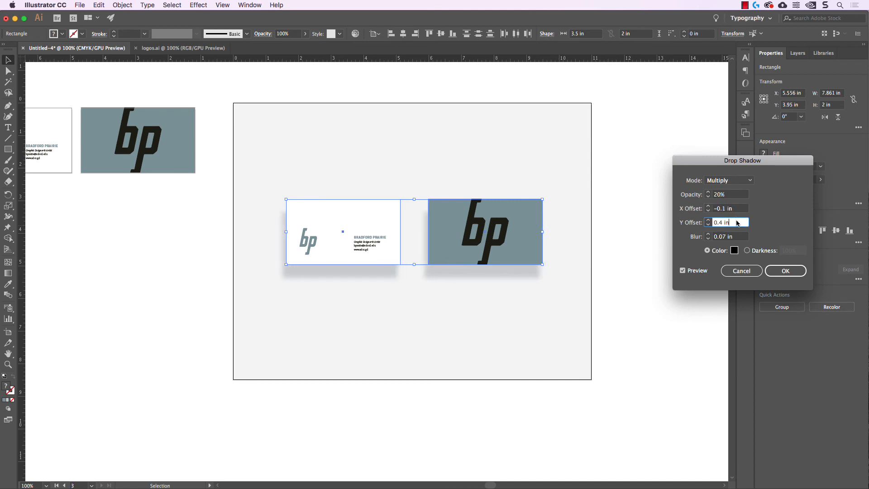
pyautogui.click(734, 209)
pyautogui.press('Up')
pyautogui.press('Tab')
pyautogui.press('Down')
pyautogui.press('Down')
pyautogui.press('Down')
pyautogui.press('Down')
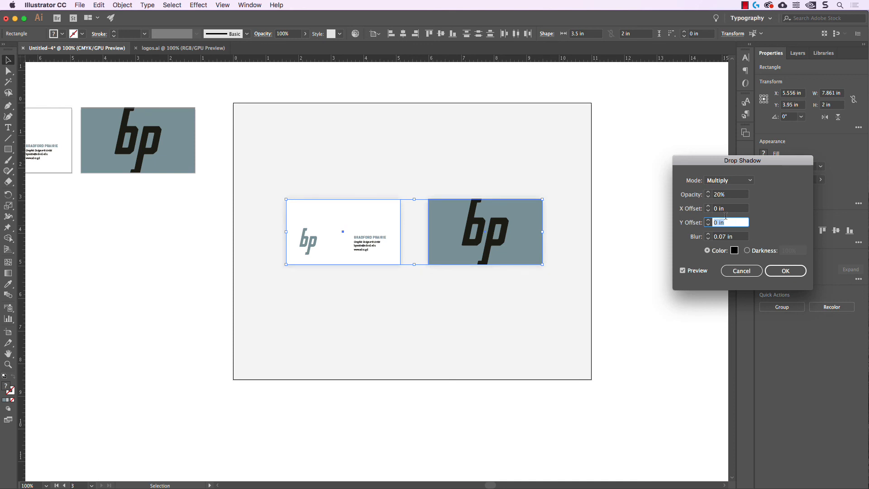
# Set the blur to 0.07 in, recheck the 20% opacity, and apply the drop shadow.
pyautogui.click(725, 234)
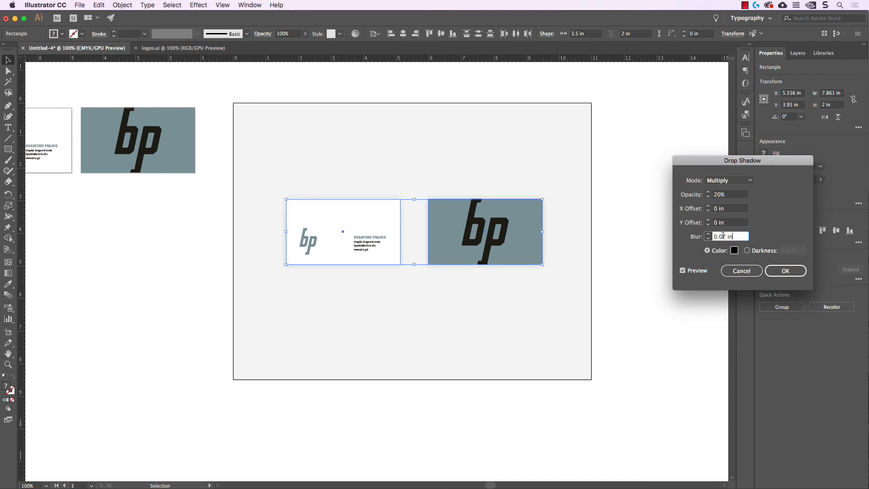
pyautogui.click(716, 196)
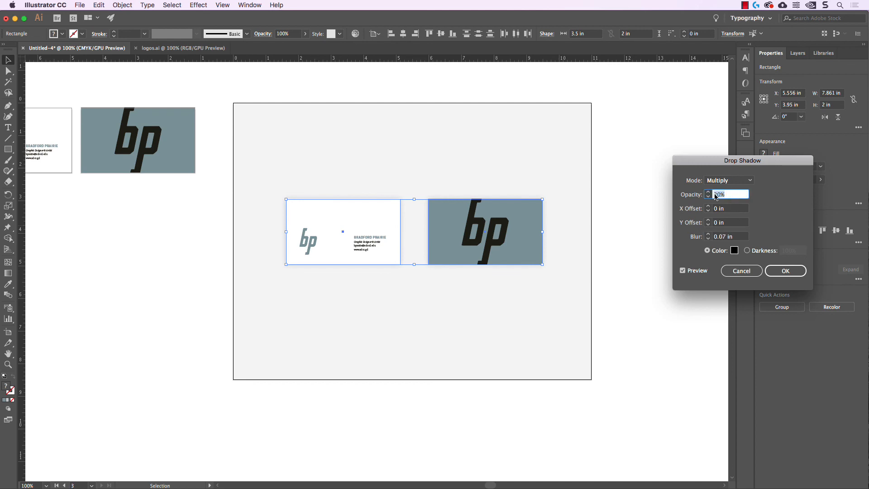
pyautogui.click(735, 194)
pyautogui.click(718, 198)
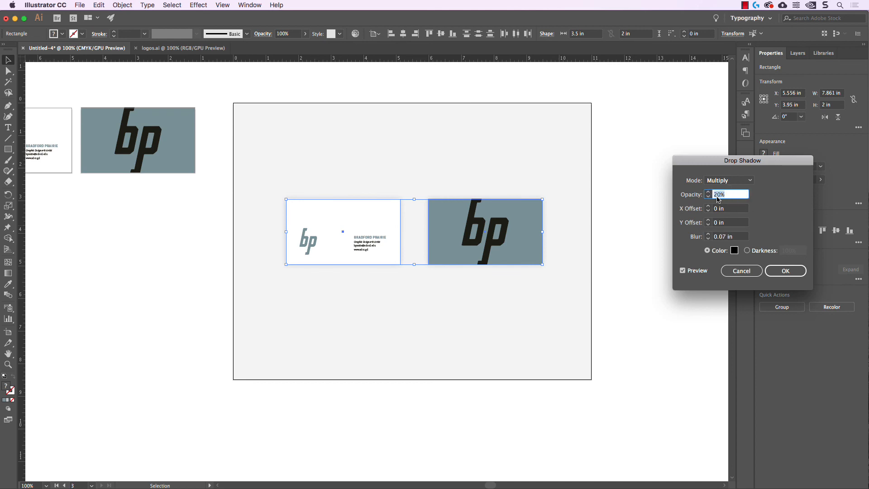
pyautogui.click(740, 237)
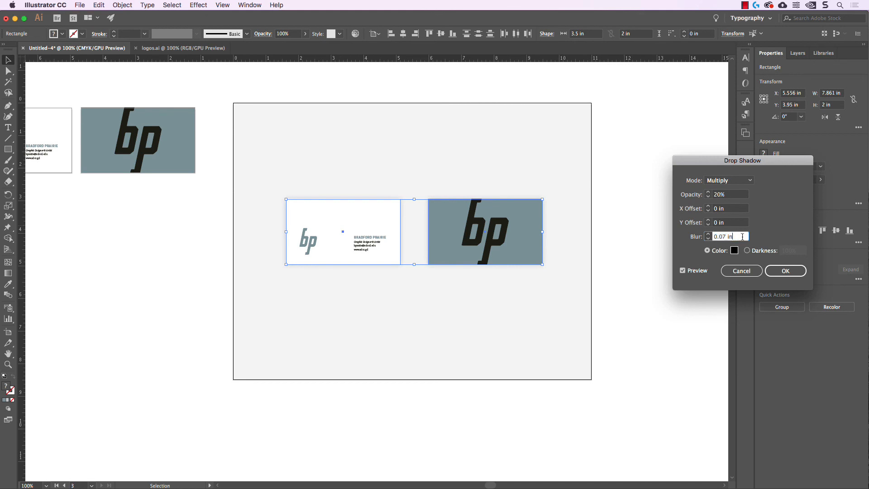
pyautogui.click(786, 271)
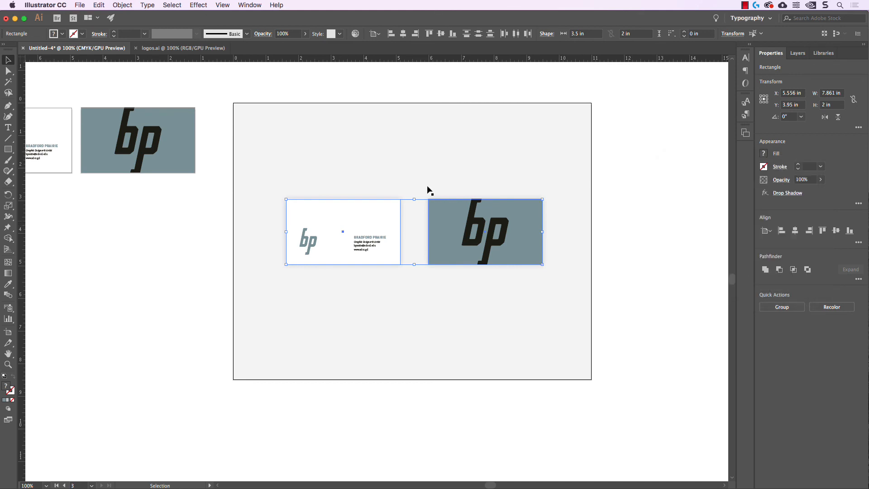
# Deselect everything and pan left to review the shadowed mockup cards.
pyautogui.click(107, 93)
pyautogui.hscroll(-5, 635, 343)
pyautogui.scroll(2, 635, 342)
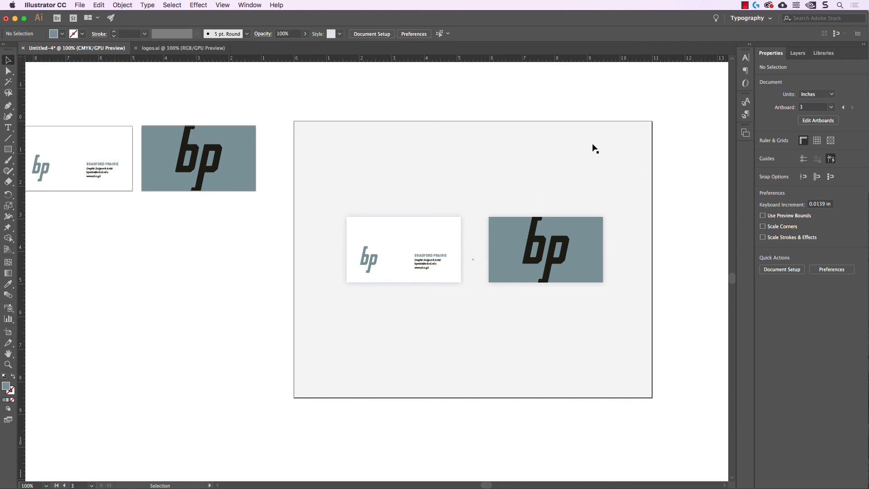
pyautogui.press('space')
pyautogui.moveTo(344, 97); pyautogui.dragTo(488, 110)
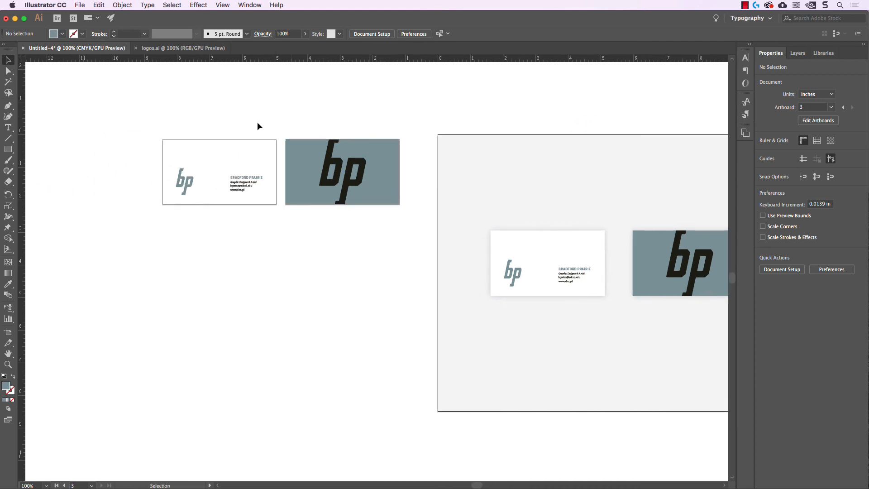
pyautogui.press('space')
pyautogui.moveTo(395, 113); pyautogui.dragTo(373, 109)
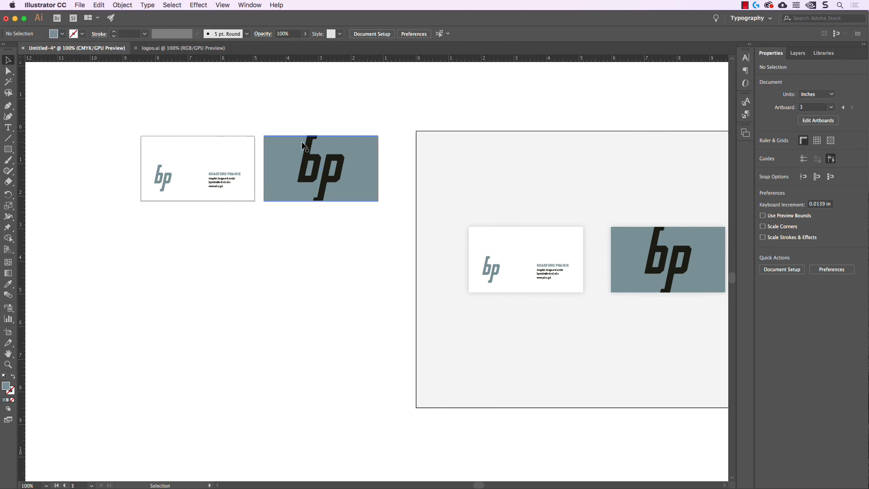
# Recenter the presentation artboard, then start saving the document as Untitled-4.ai.
pyautogui.press('space')
pyautogui.moveTo(610, 224); pyautogui.dragTo(461, 164)
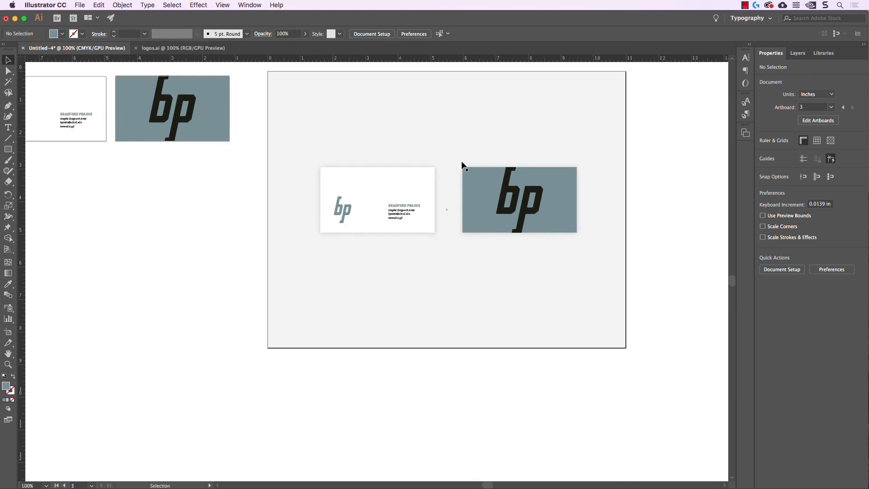
pyautogui.press('space')
pyautogui.moveTo(617, 185); pyautogui.dragTo(660, 222)
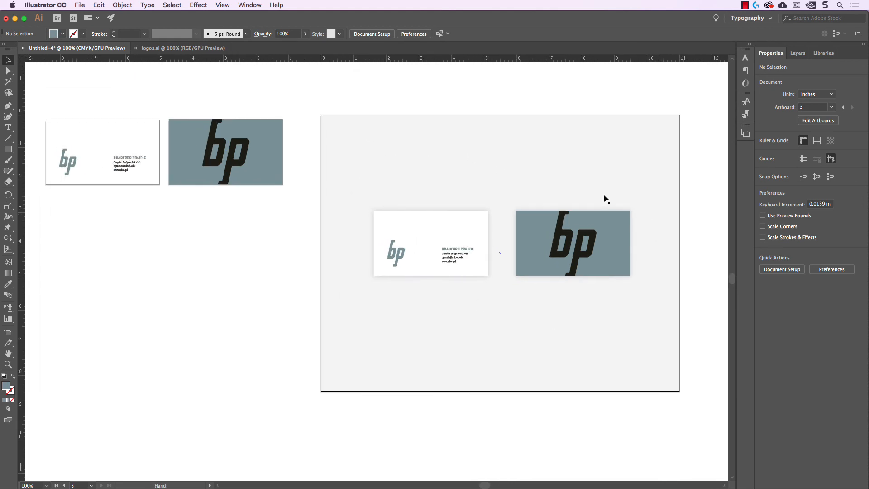
pyautogui.click(79, 5)
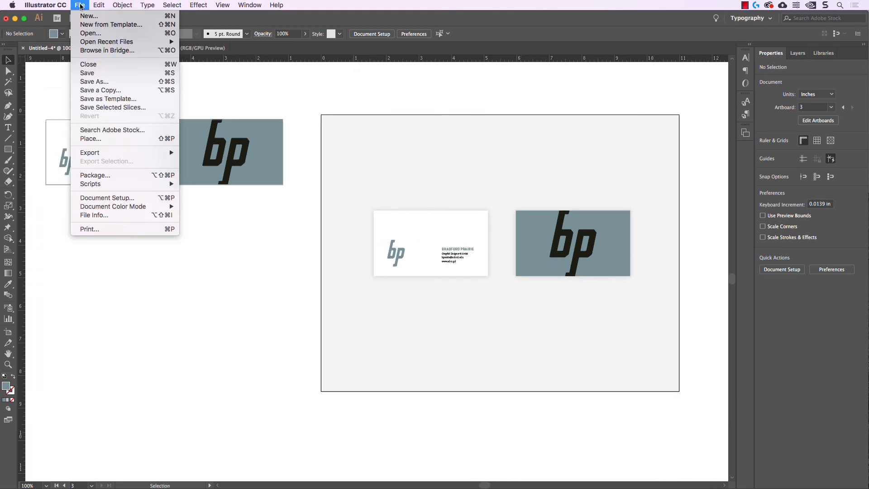
pyautogui.click(109, 82)
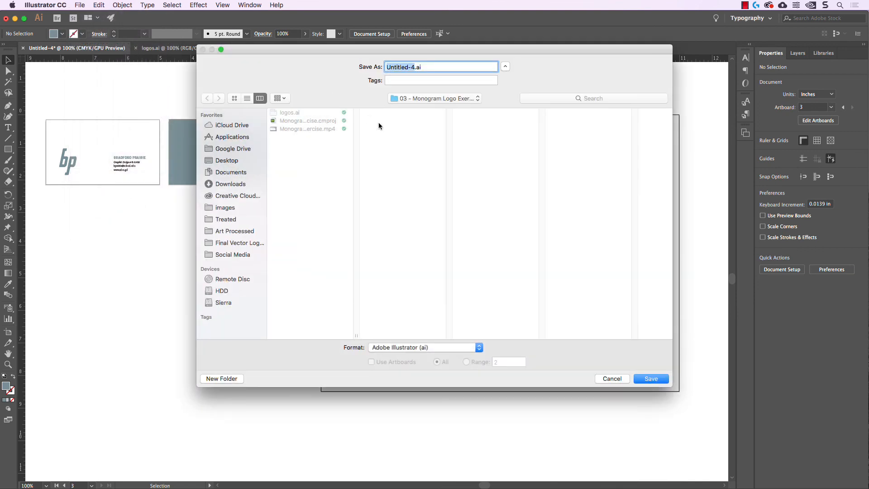